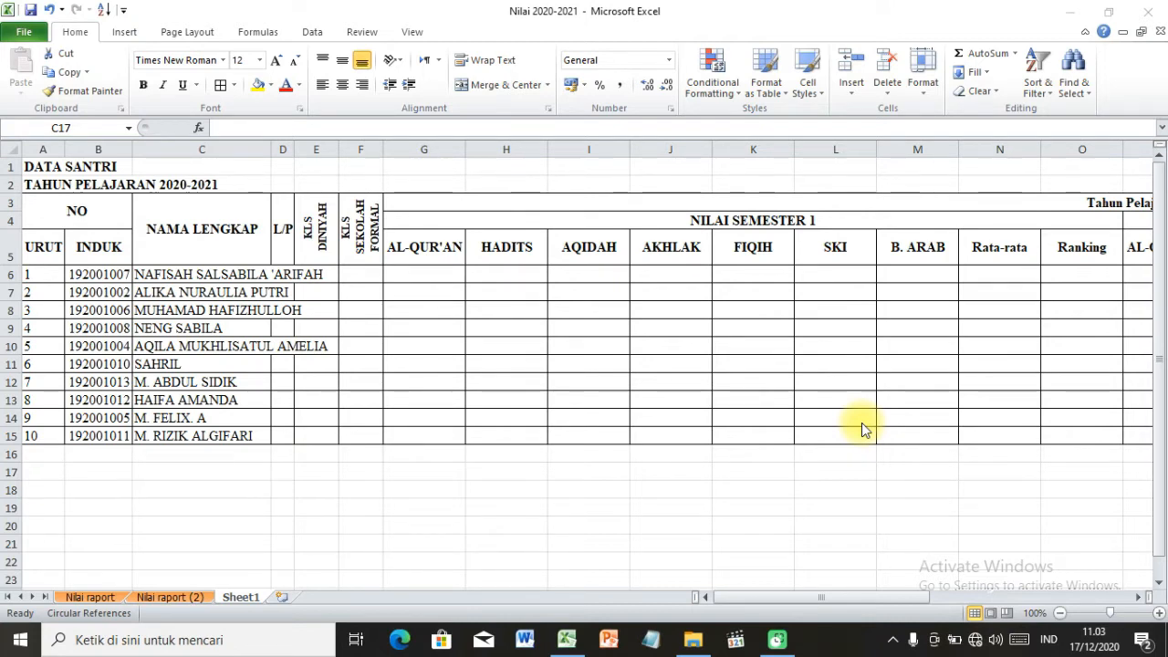
Check whether the student names in the NAMA LENGKAP column fit within the width of column C.
click(221, 281)
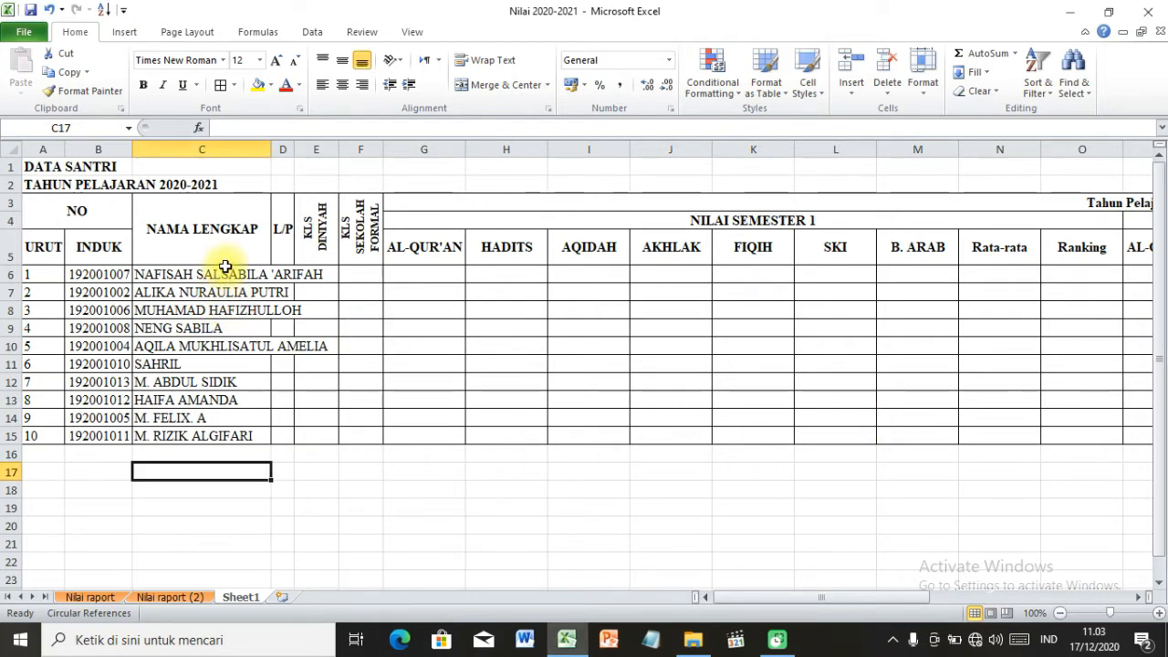
click(560, 276)
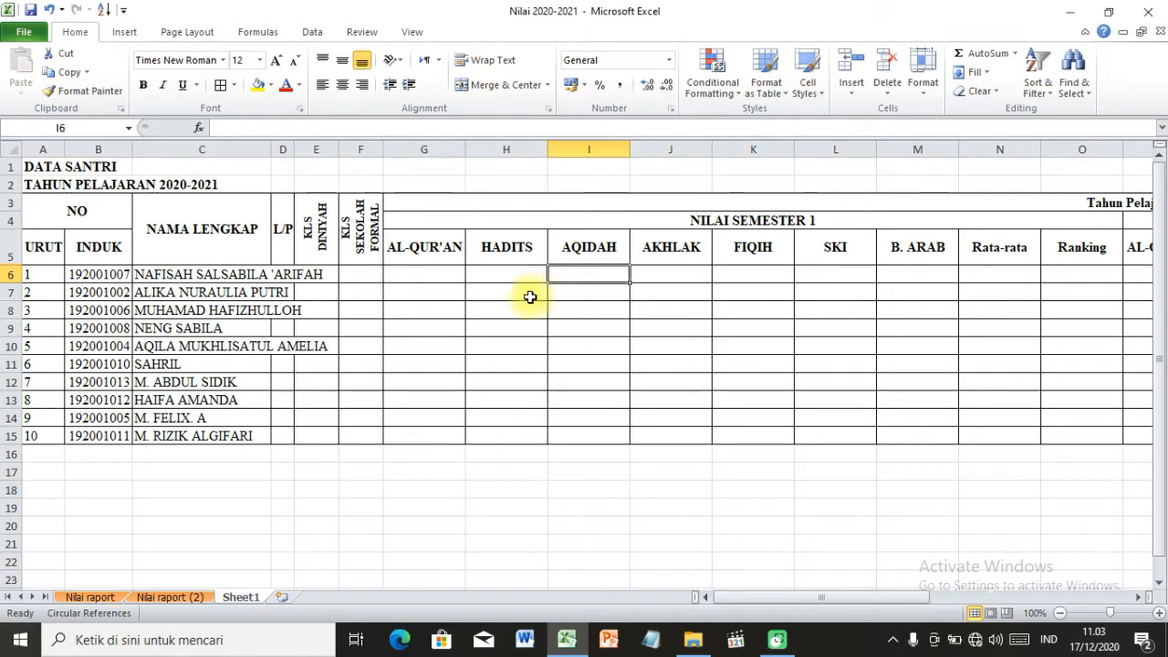
click(229, 221)
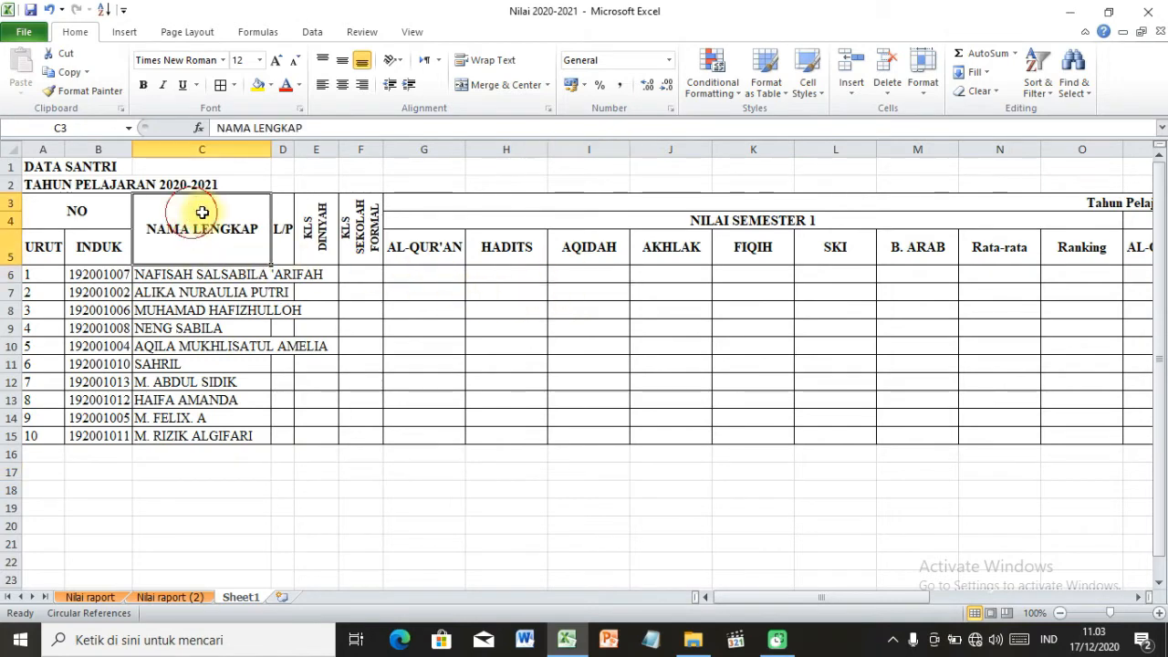
click(354, 311)
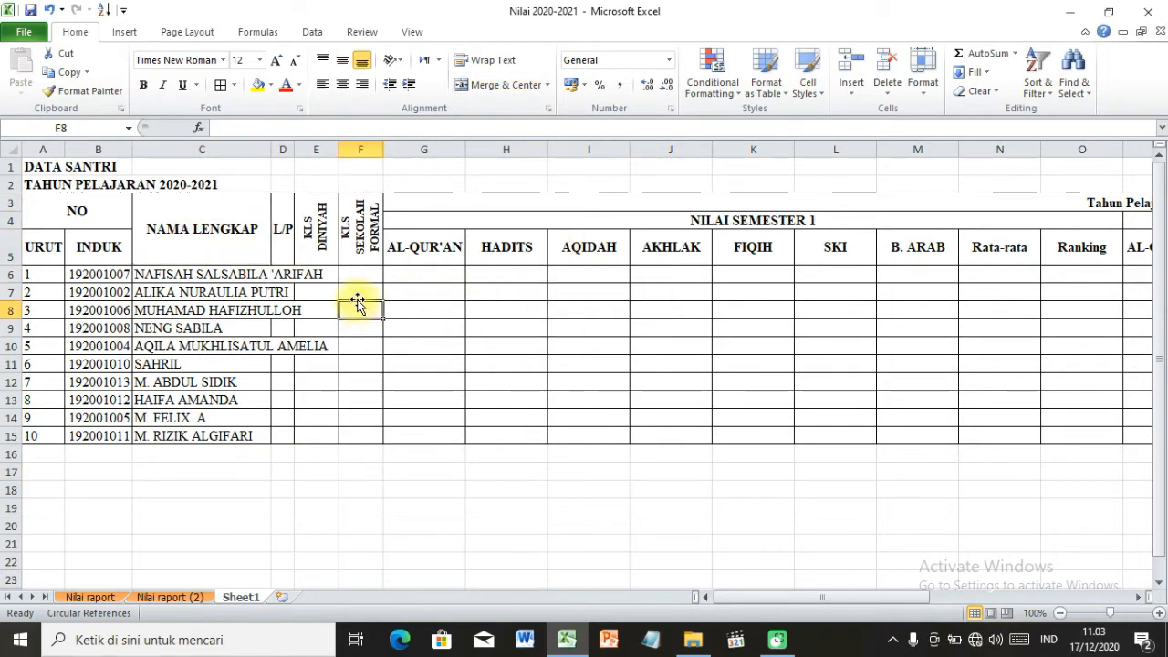
click(233, 277)
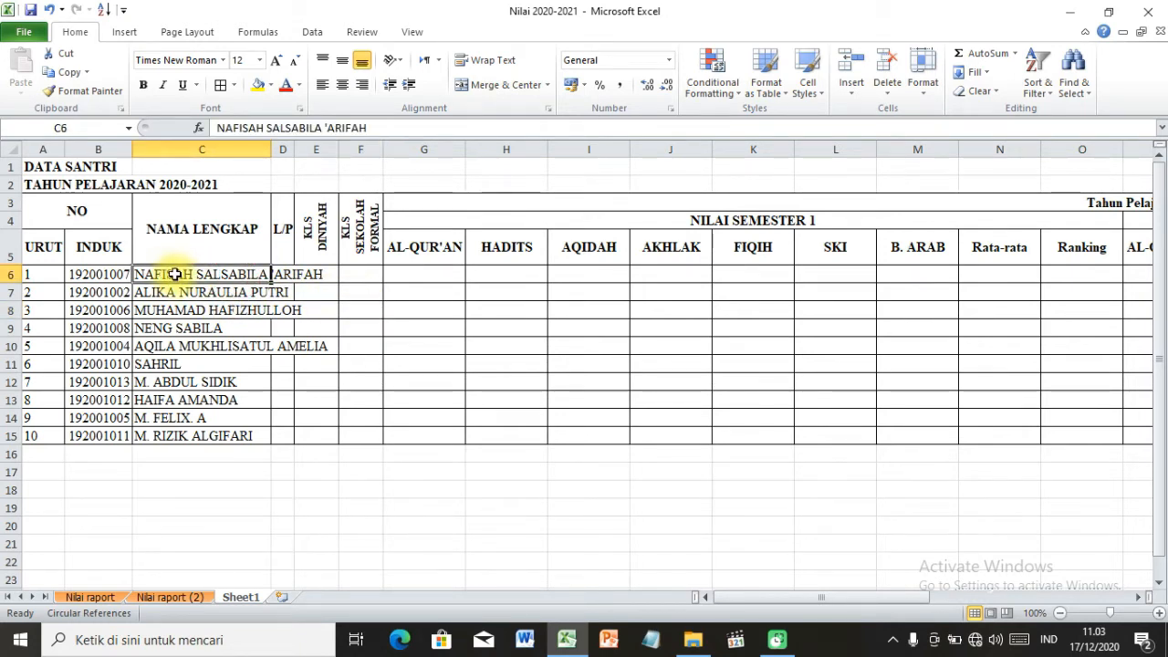
click(196, 310)
click(224, 346)
click(289, 276)
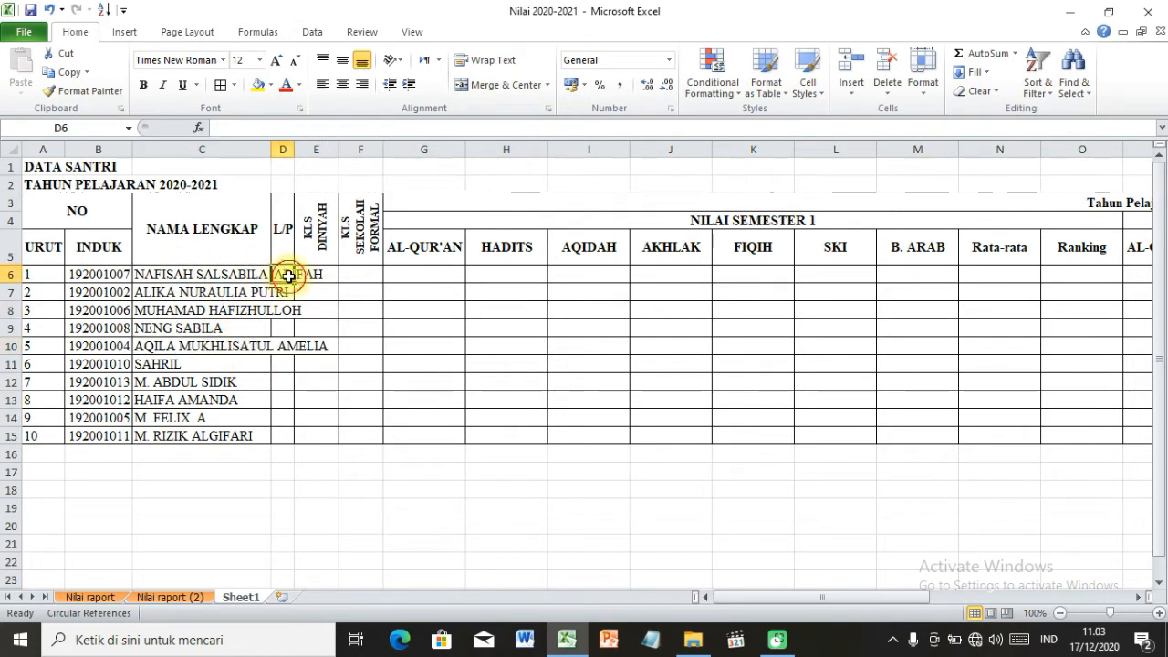
click(265, 344)
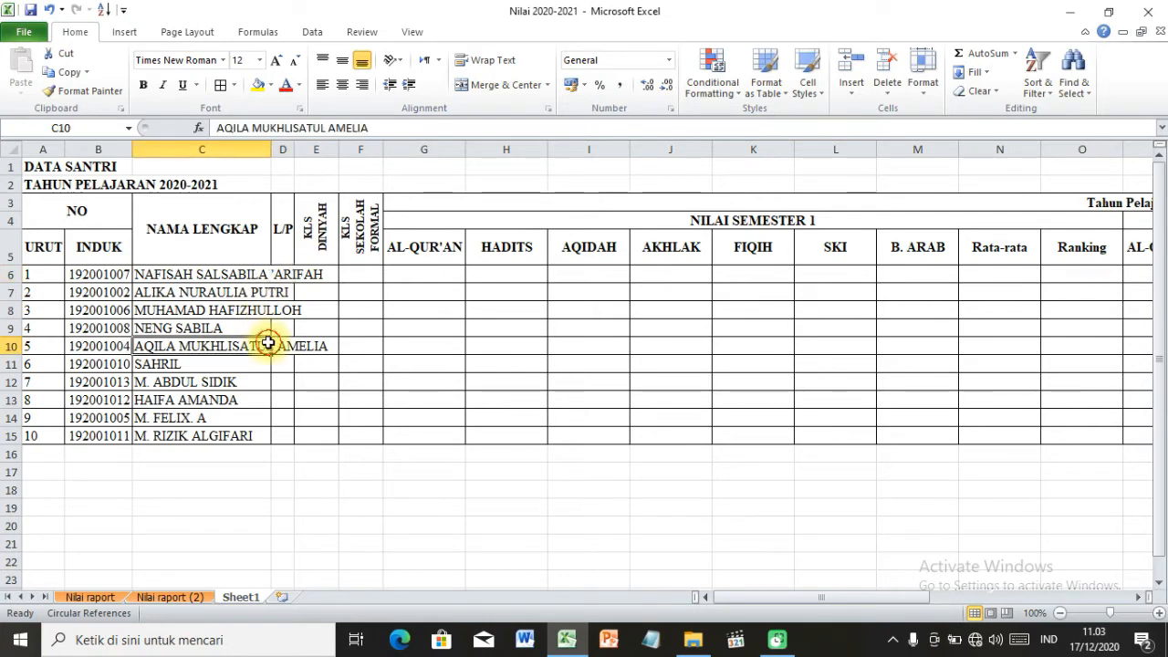
click(300, 278)
click(284, 274)
click(302, 315)
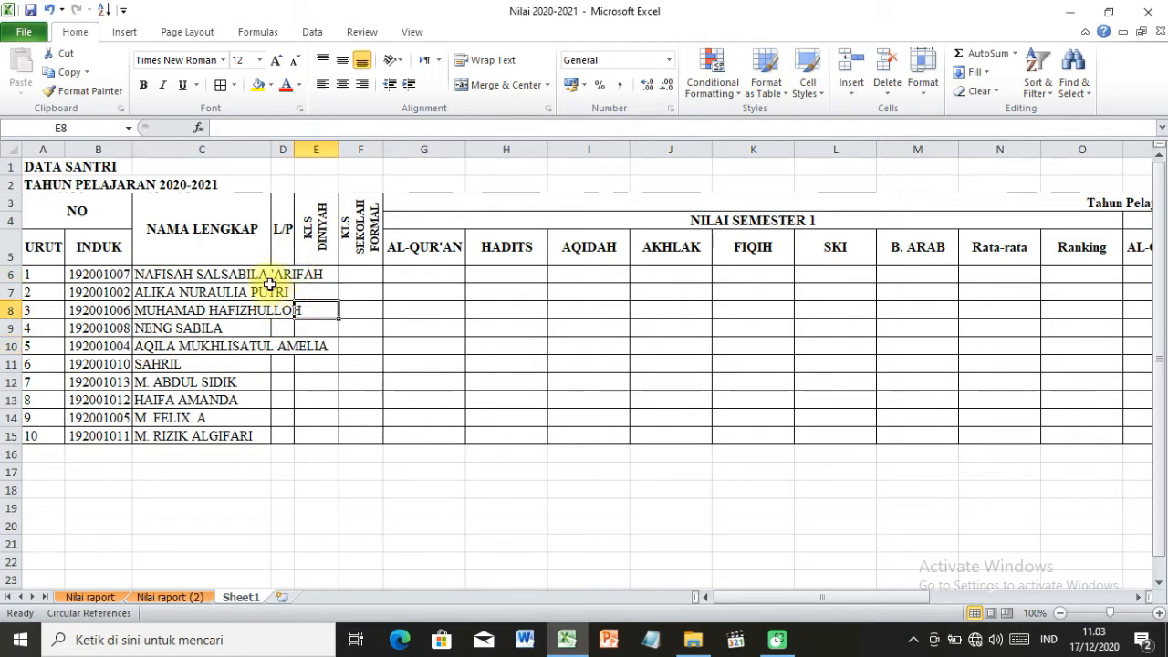
click(268, 276)
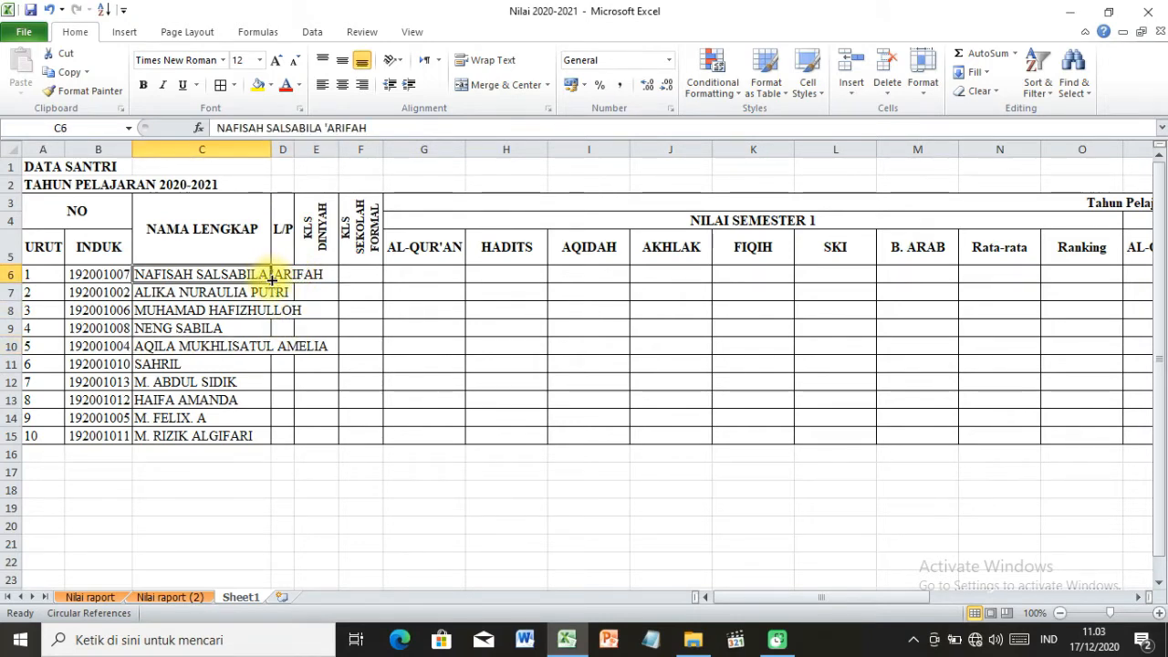
click(264, 292)
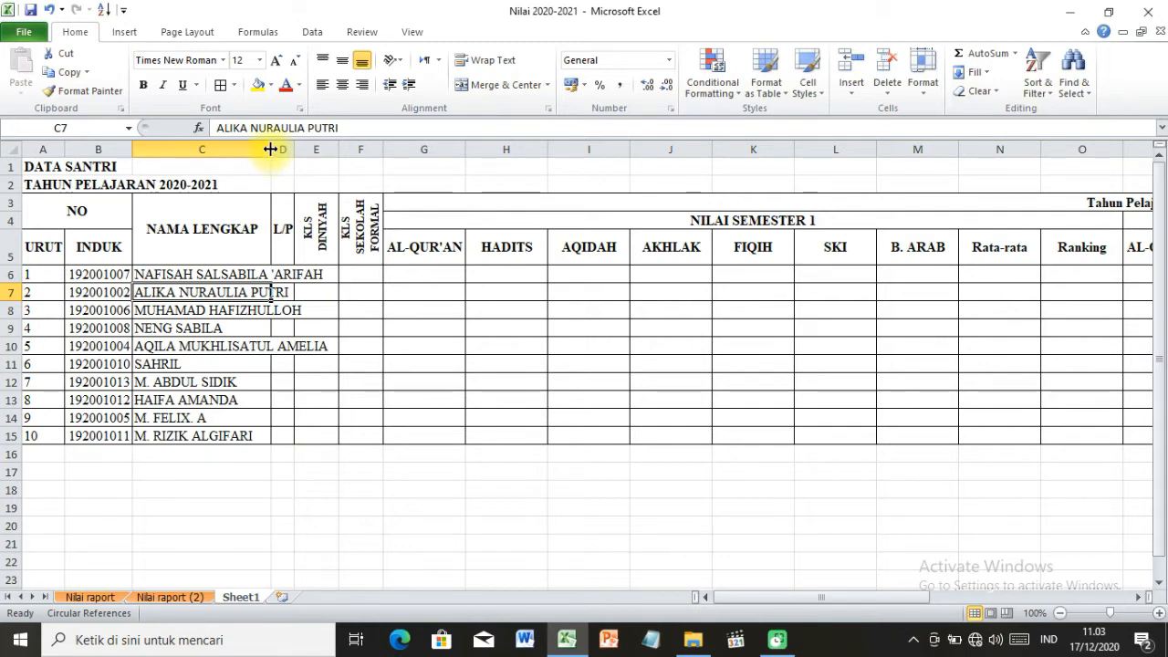
Widen column C (NAMA LENGKAP) so that the longest student name fits inside it.
drag(270, 149, 334, 152)
double_click(334, 153)
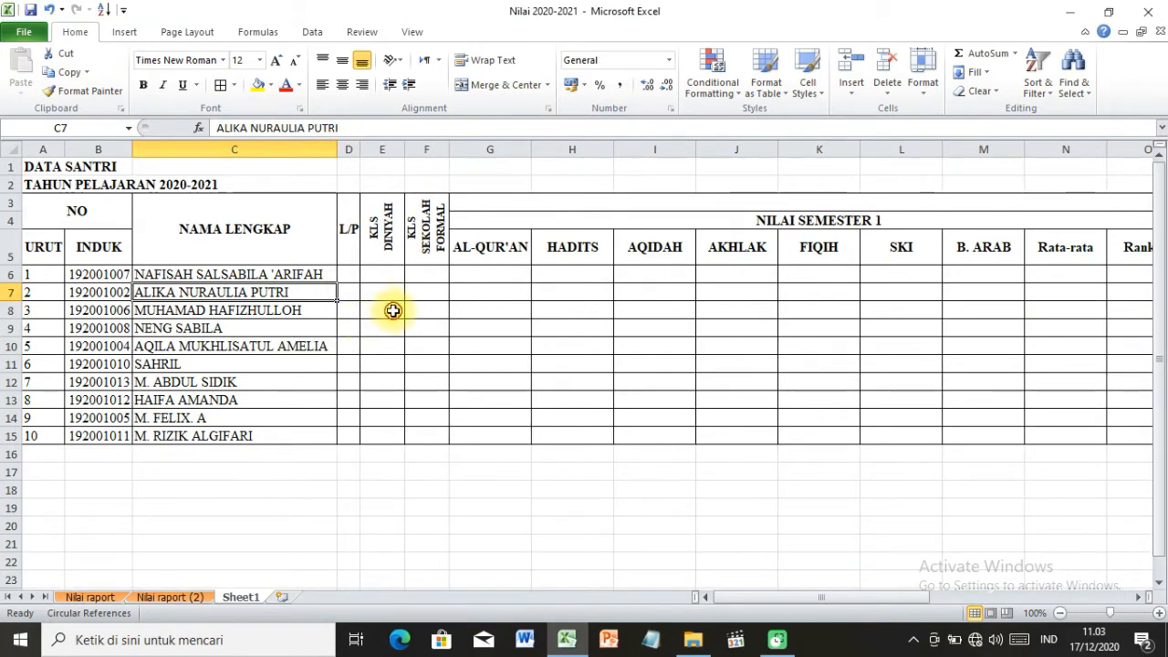
click(396, 385)
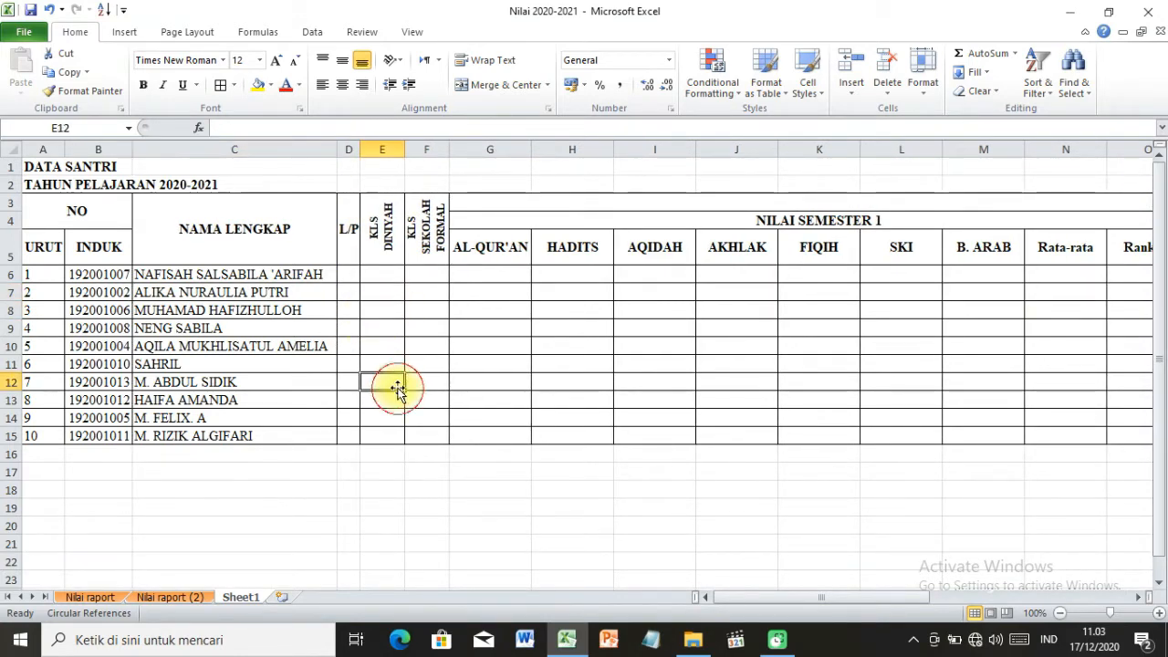
Enter the L/P gender codes for students 1 to 3 in D6:D8 as p, p and l.
click(348, 275)
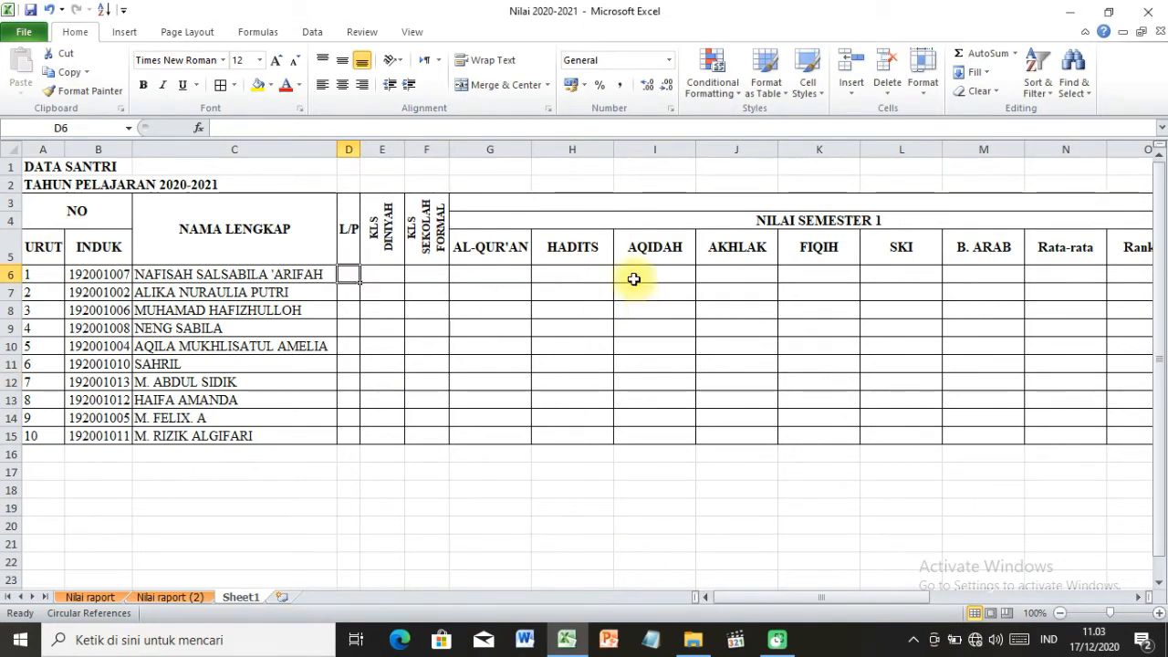
text(p)
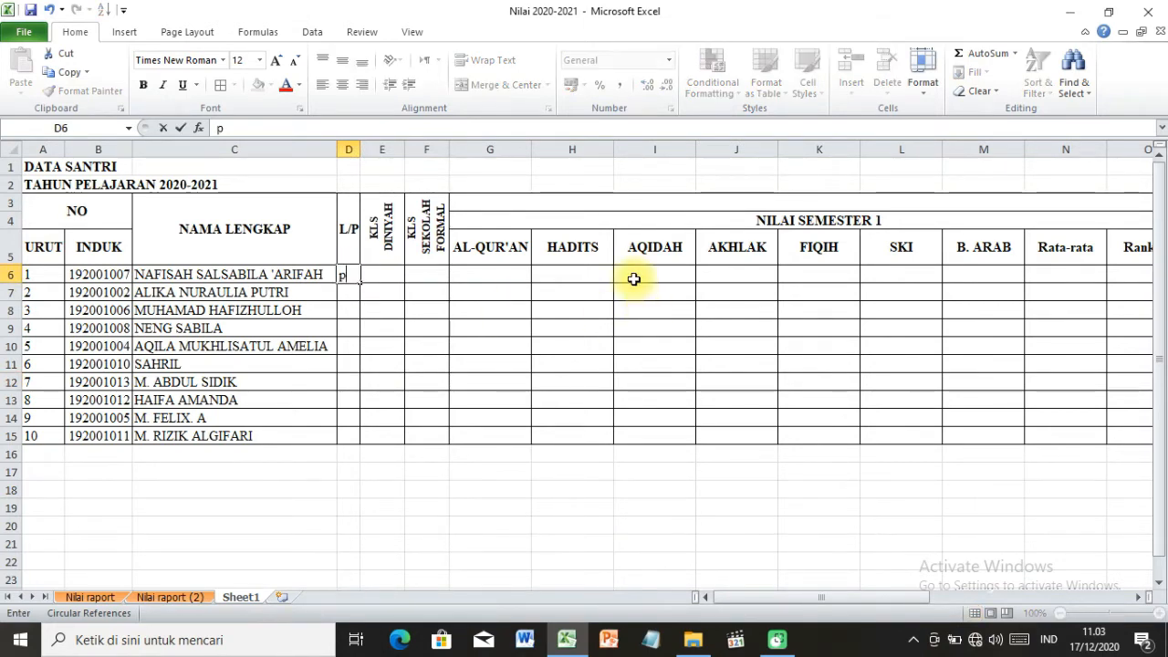
key(Return)
text(p)
key(Return)
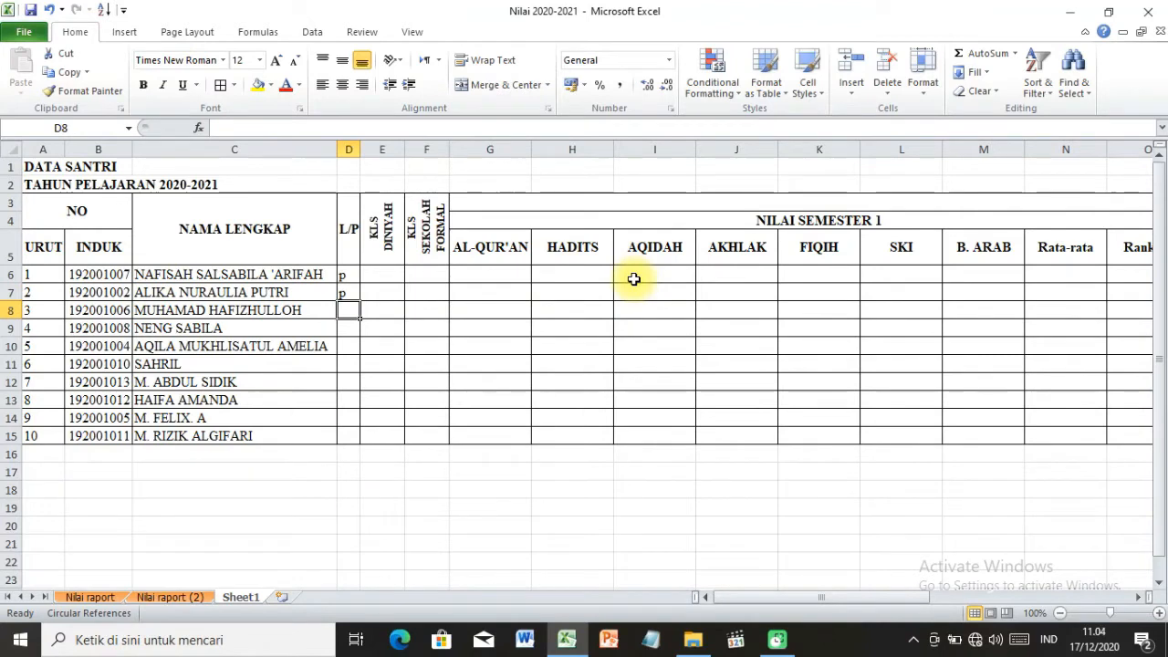
text(L/P)
key(Return)
key(Up)
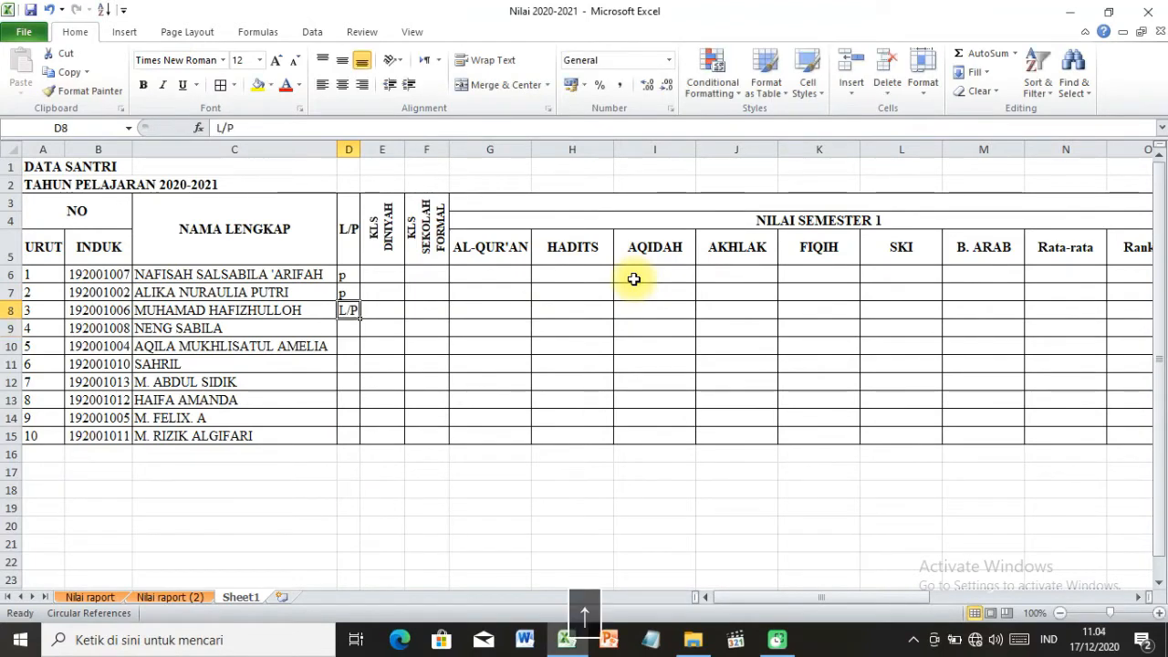
text(l)
key(Return)
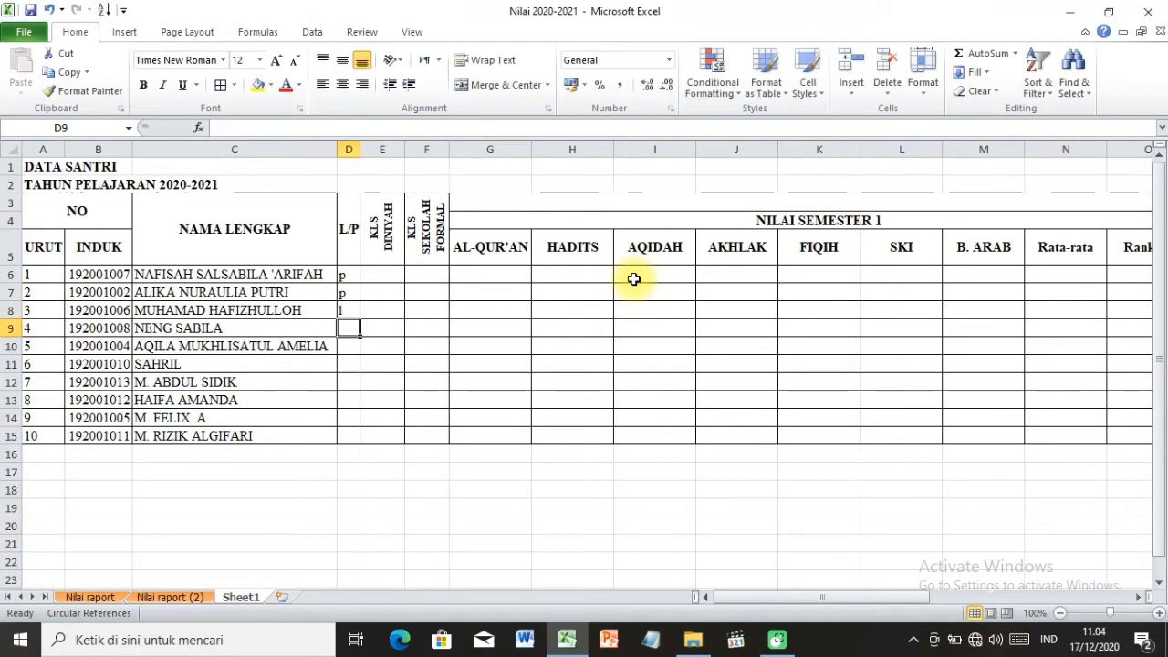
Enter the L/P gender codes for students 4 to 7 in D9:D12 as p, p, l and l.
text(p)
key(Return)
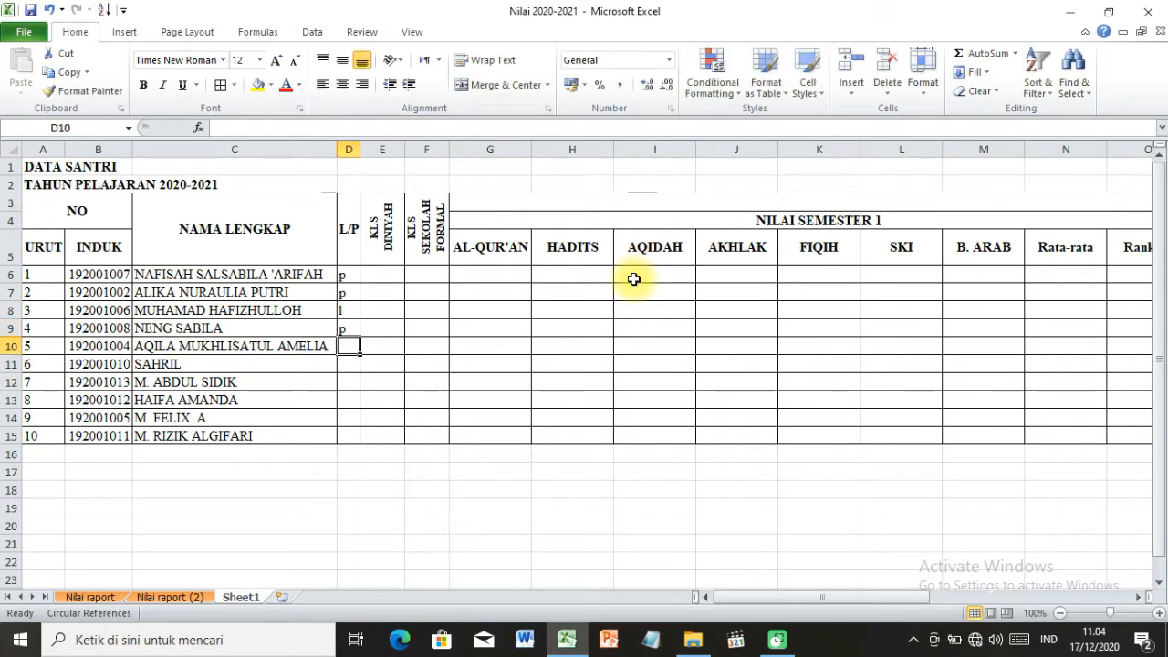
text(p)
key(Return)
key(Return)
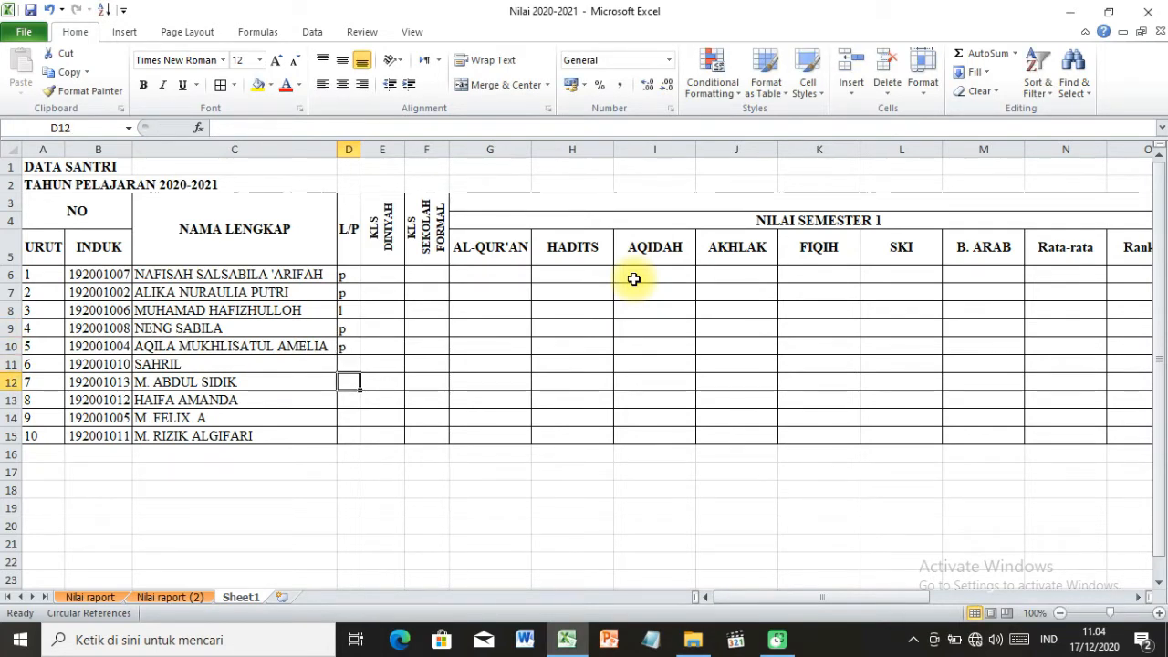
key(Up)
text(l)
key(Return)
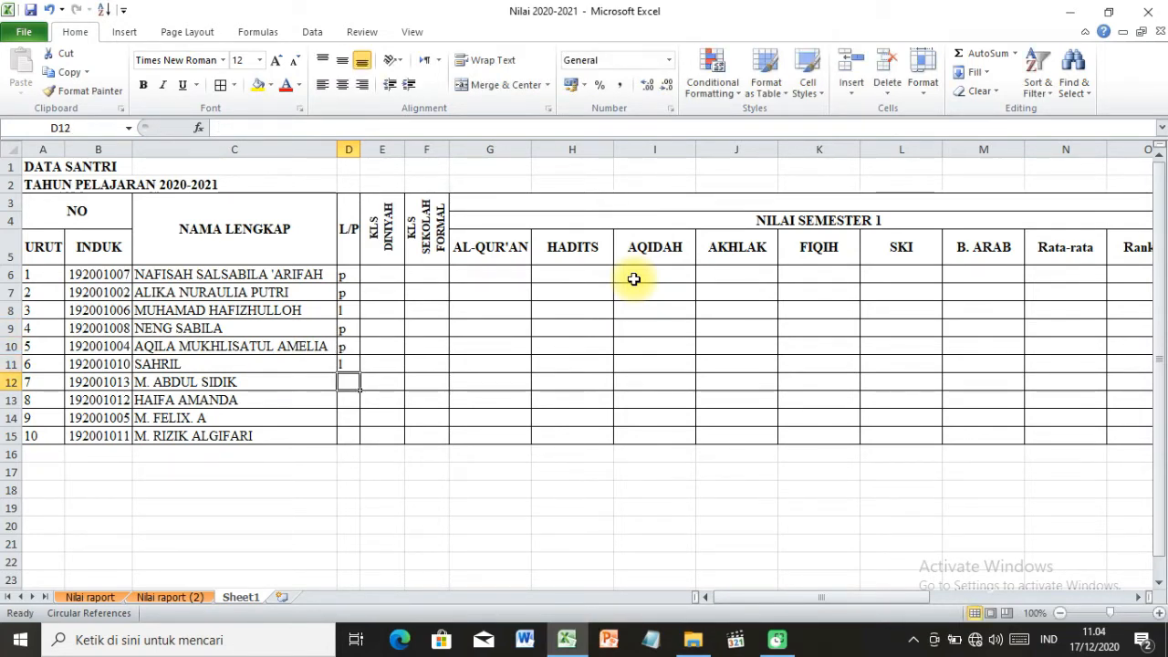
text(l)
key(Return)
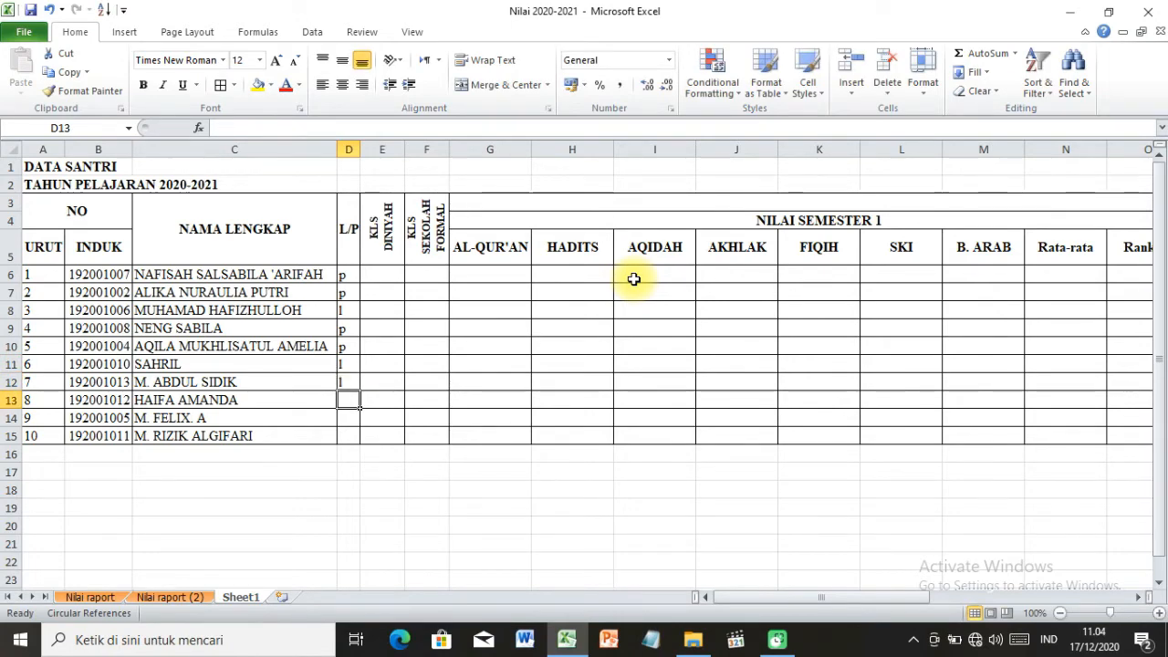
Enter the L/P gender codes for students 8 to 10 in D13:D15 as p, l and l.
scroll(493, 337, down, 2)
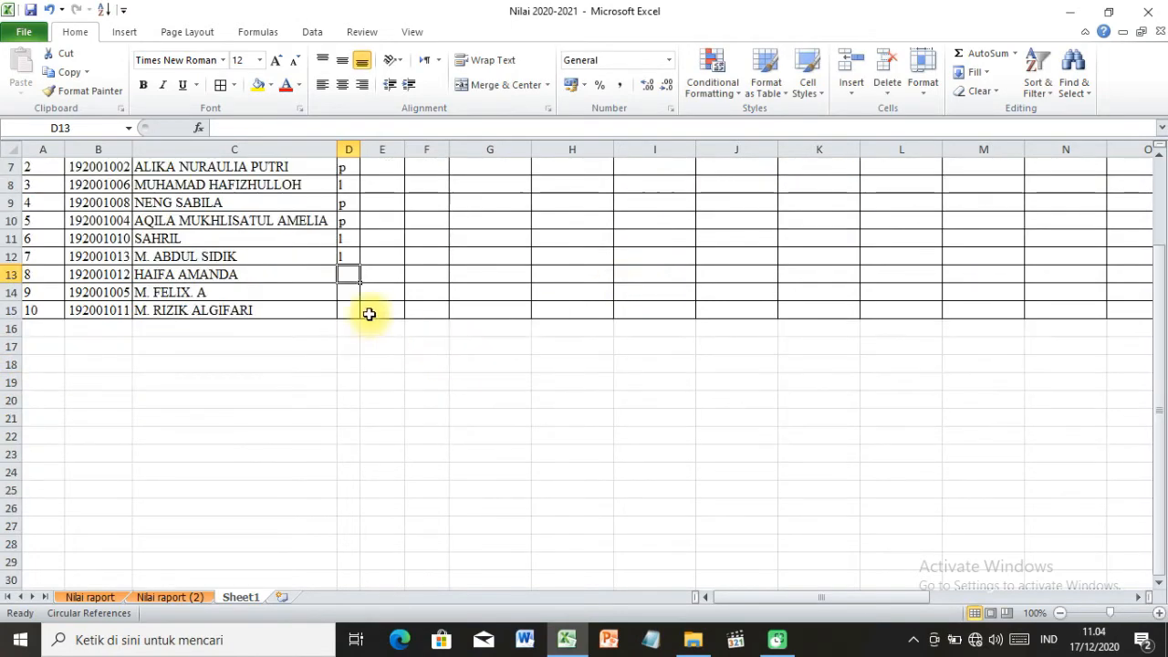
scroll(374, 315, up, 1)
scroll(372, 325, up, 1)
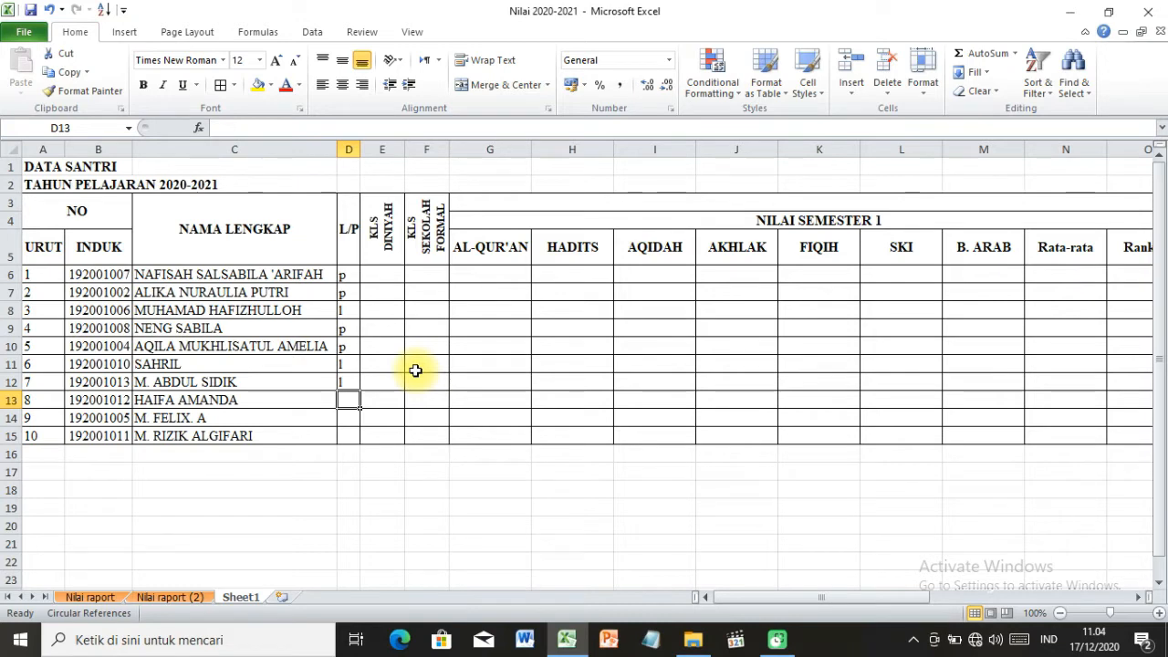
text(p)
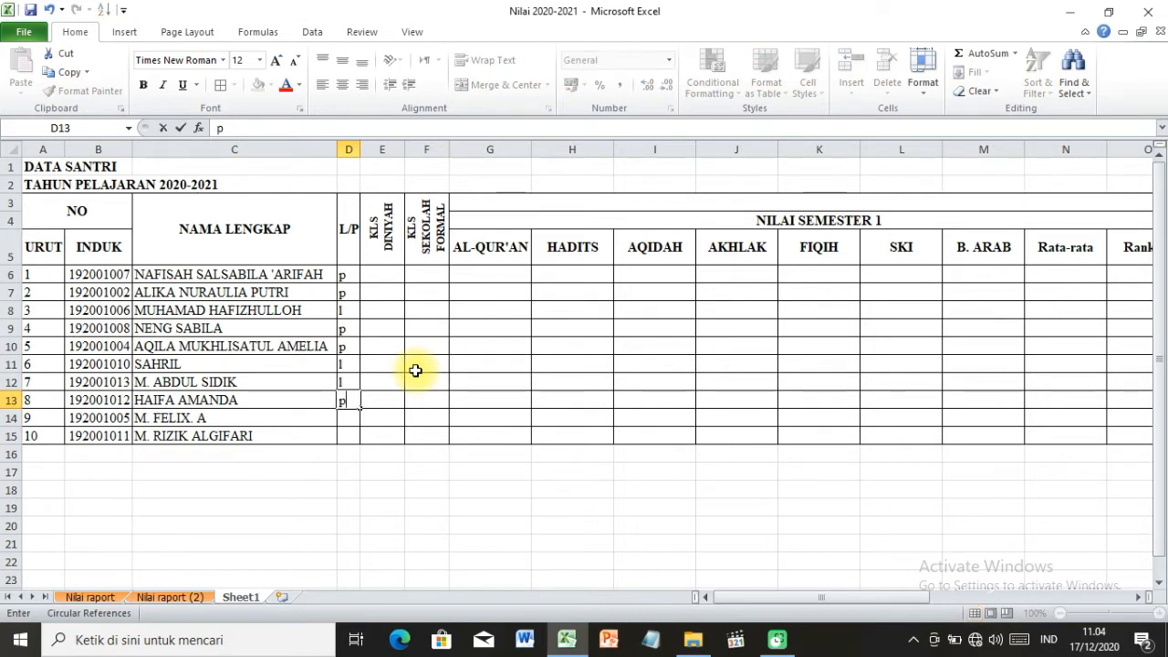
key(Return)
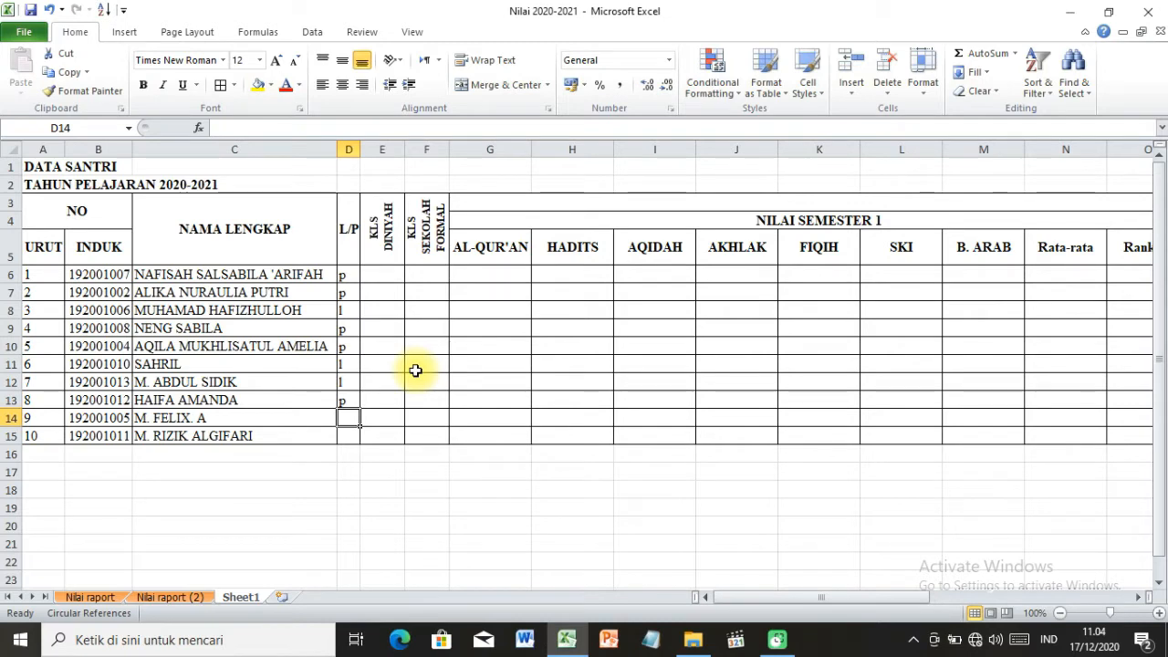
key(Return)
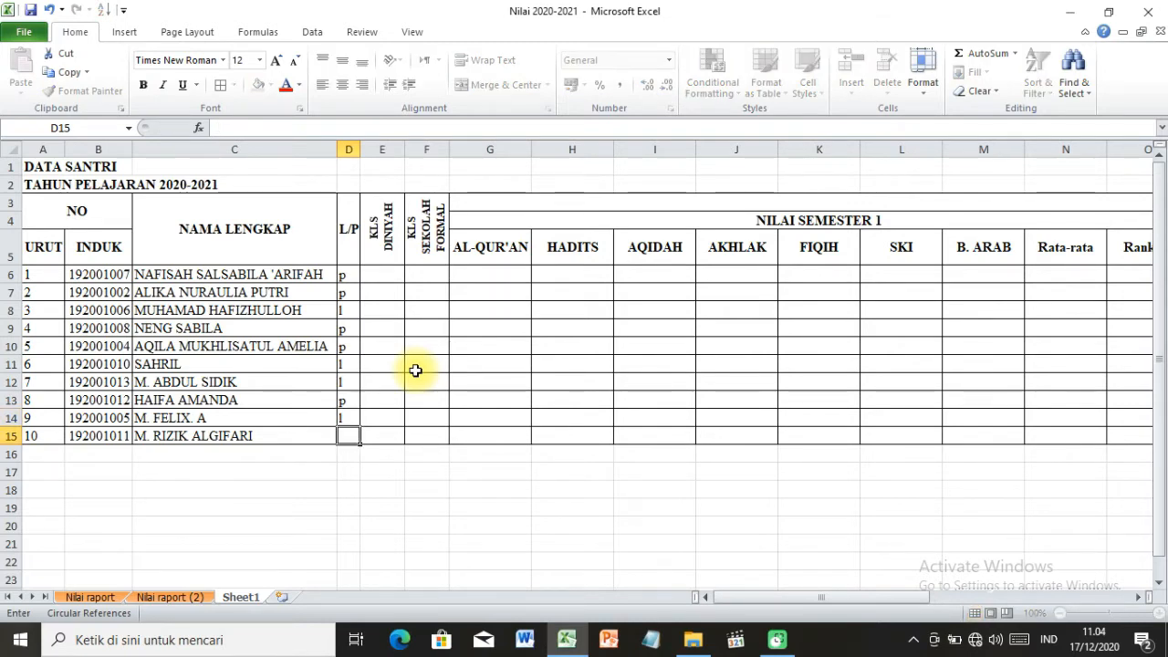
text(l)
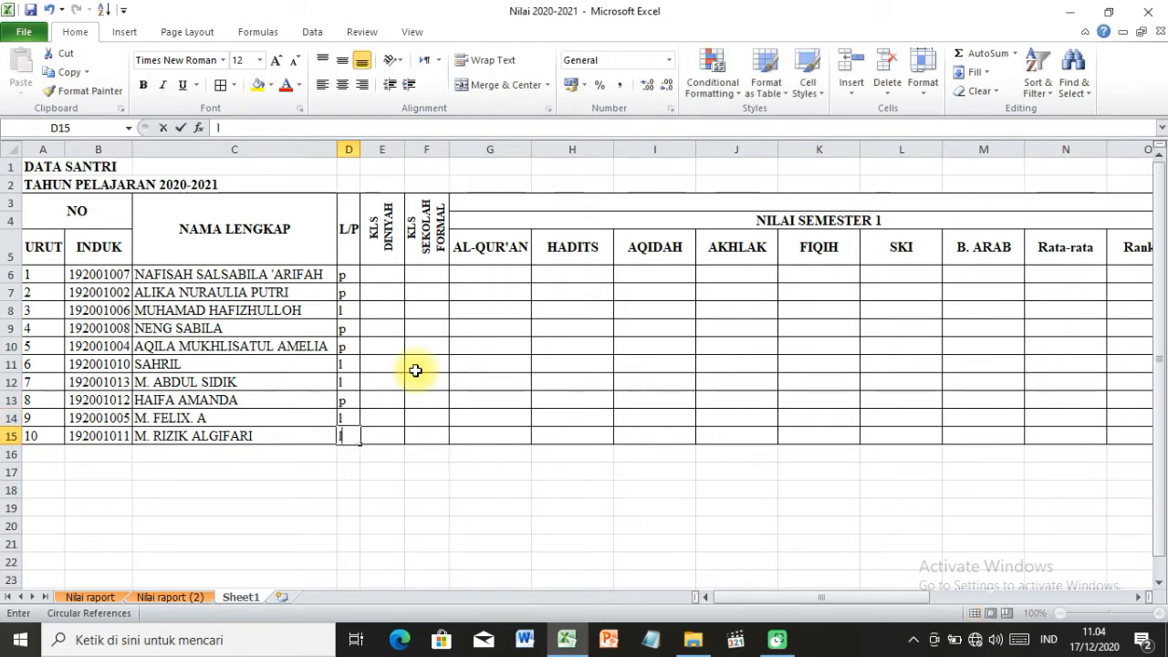
key(Return)
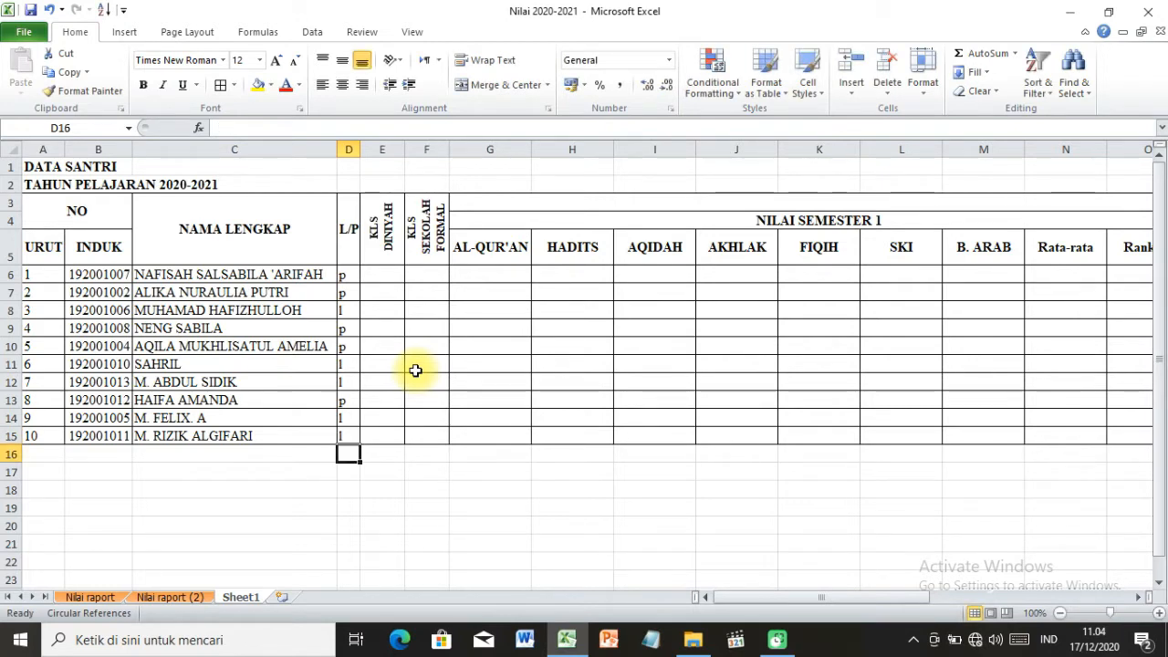
Enter 2 in E6 under KLS DINIYAH and copy it down to all ten students through E15.
click(488, 310)
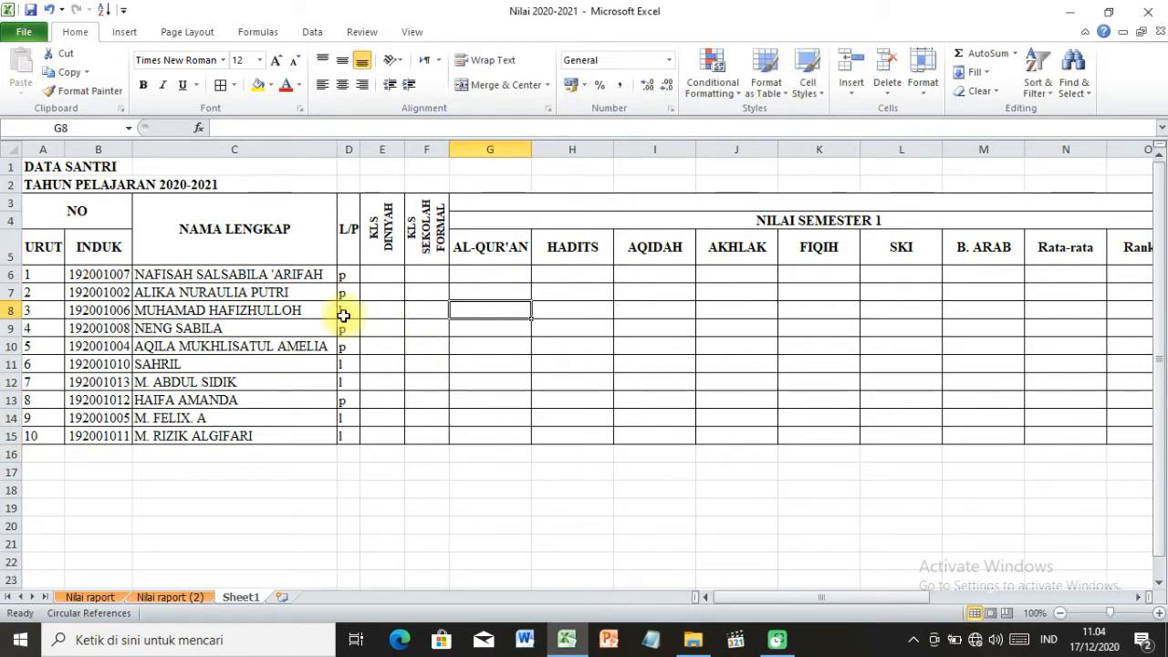
click(390, 272)
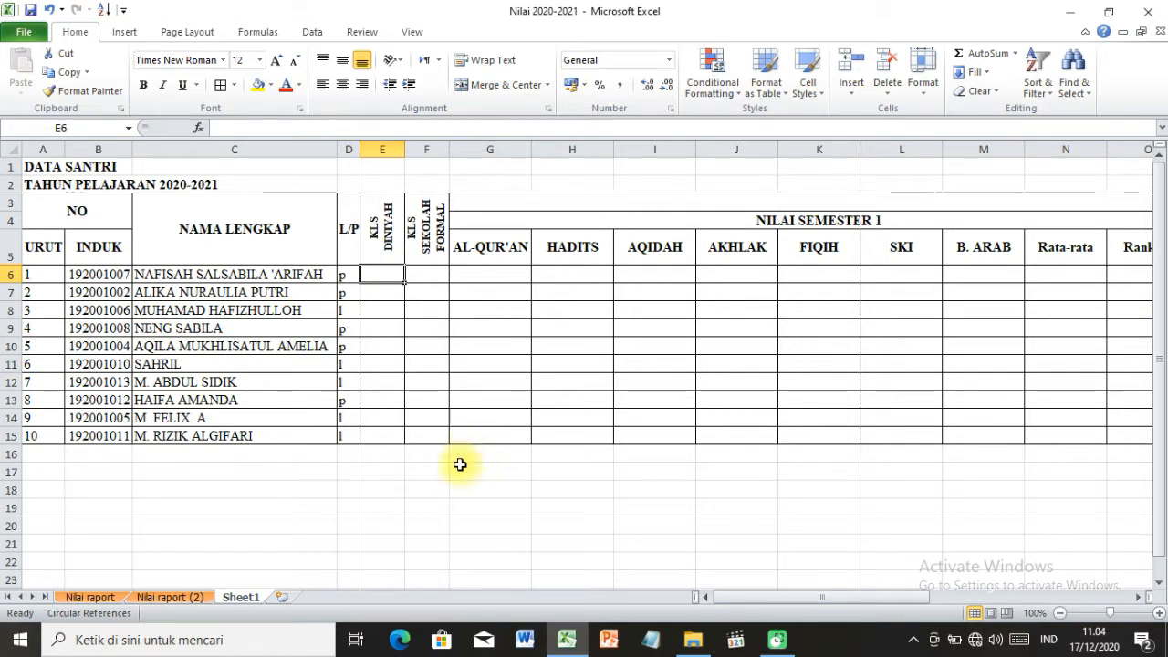
text(2)
key(Return)
click(391, 272)
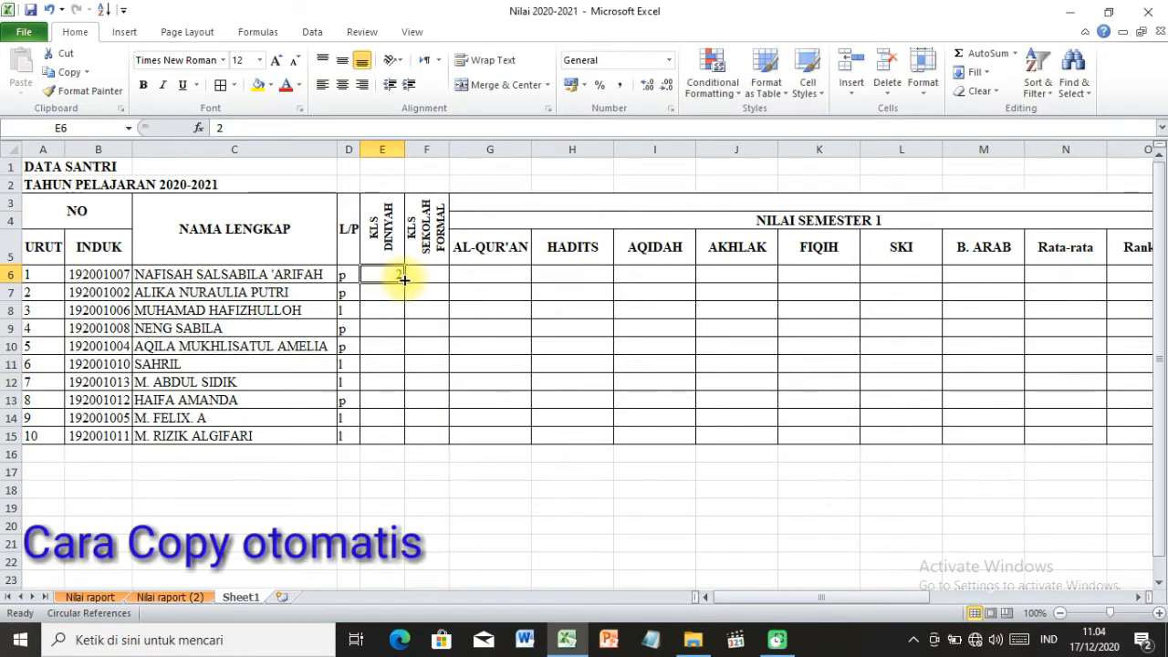
drag(404, 280, 425, 439)
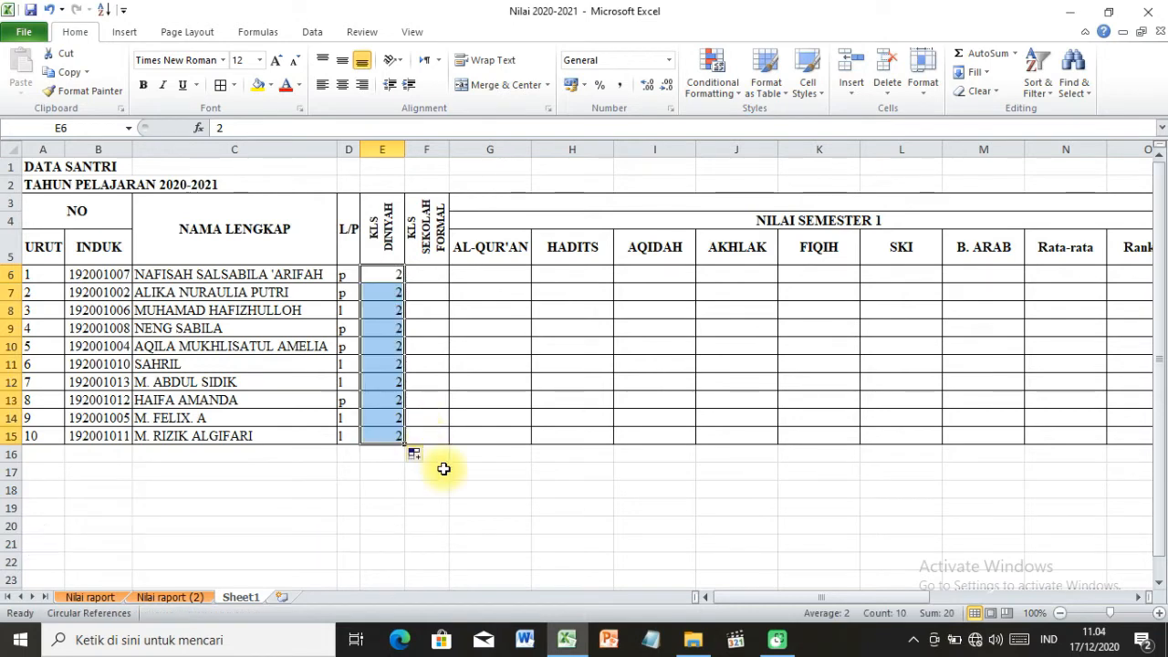
Enter 2 in F6 under KLS SEKOLAH FORMAL and copy it down to all ten students through F15.
click(430, 270)
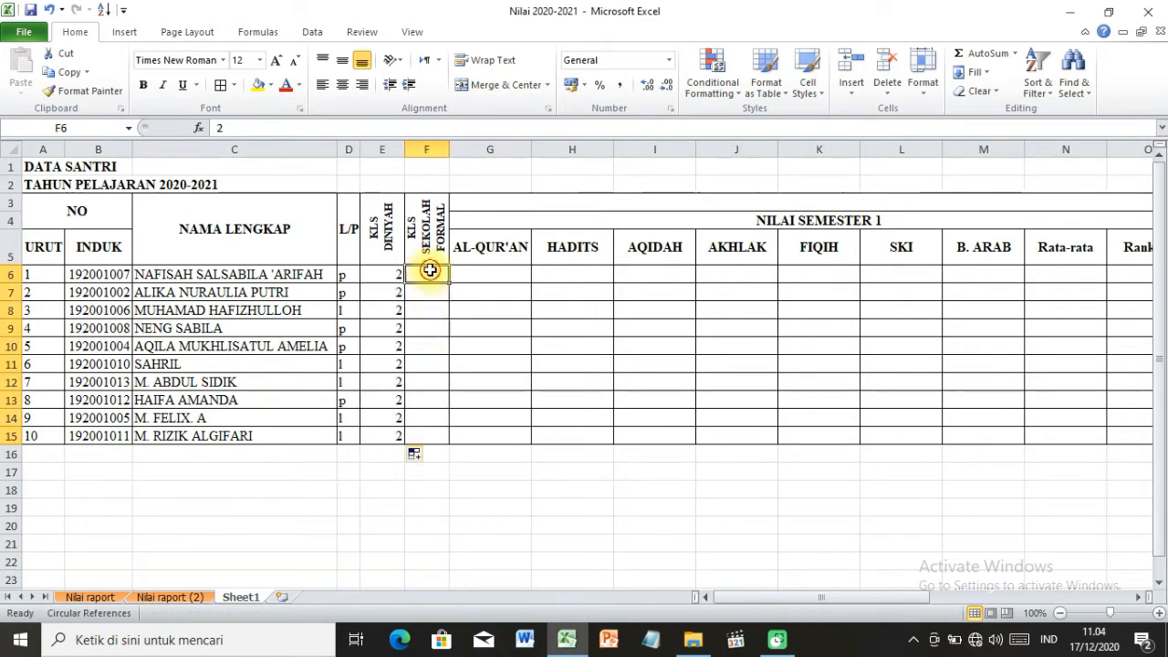
text(2)
click(425, 320)
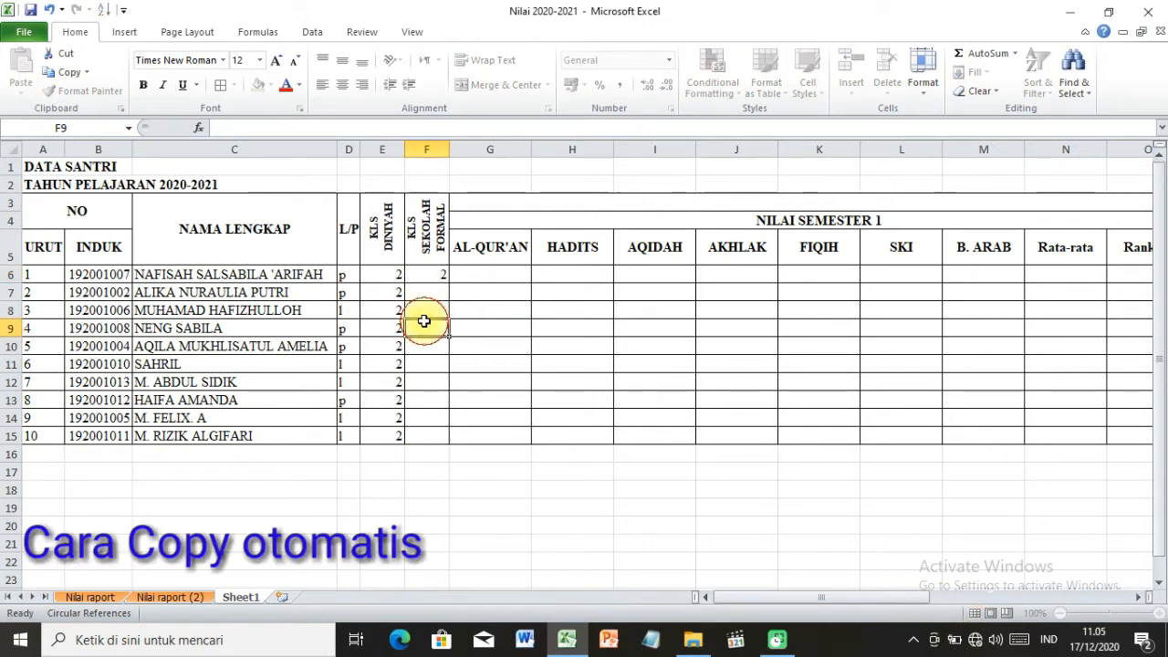
click(441, 272)
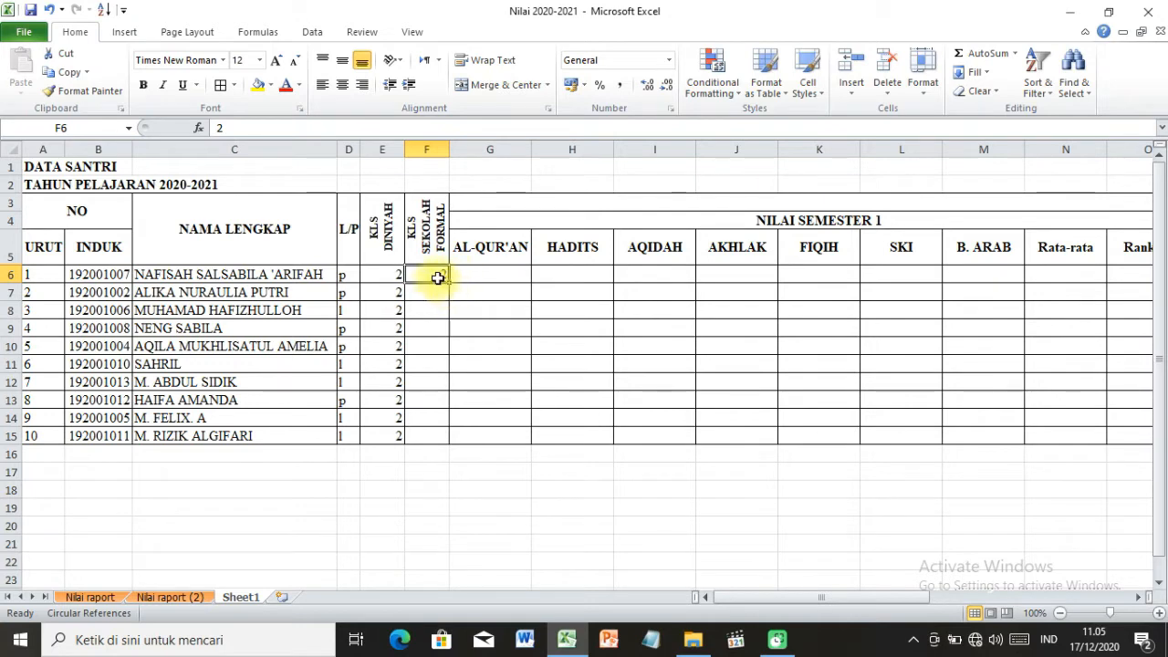
drag(448, 283, 464, 446)
click(527, 513)
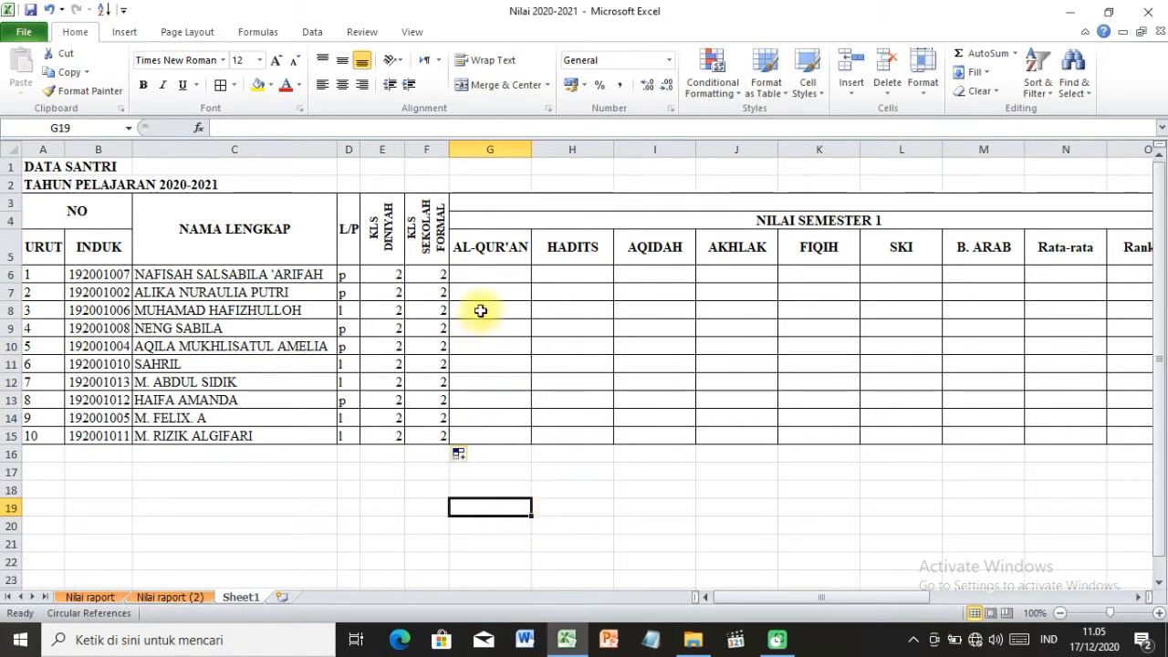
Enter an AL-QUR'AN score of 80 in G6 and copy it down through G15.
click(493, 276)
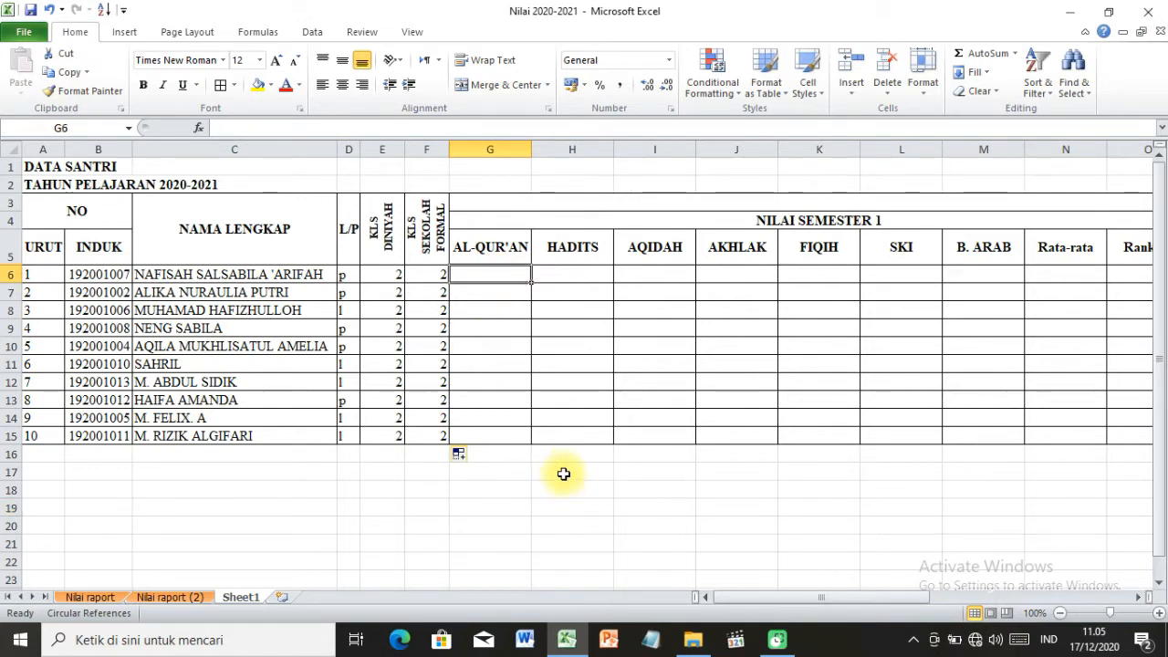
text(80)
click(550, 361)
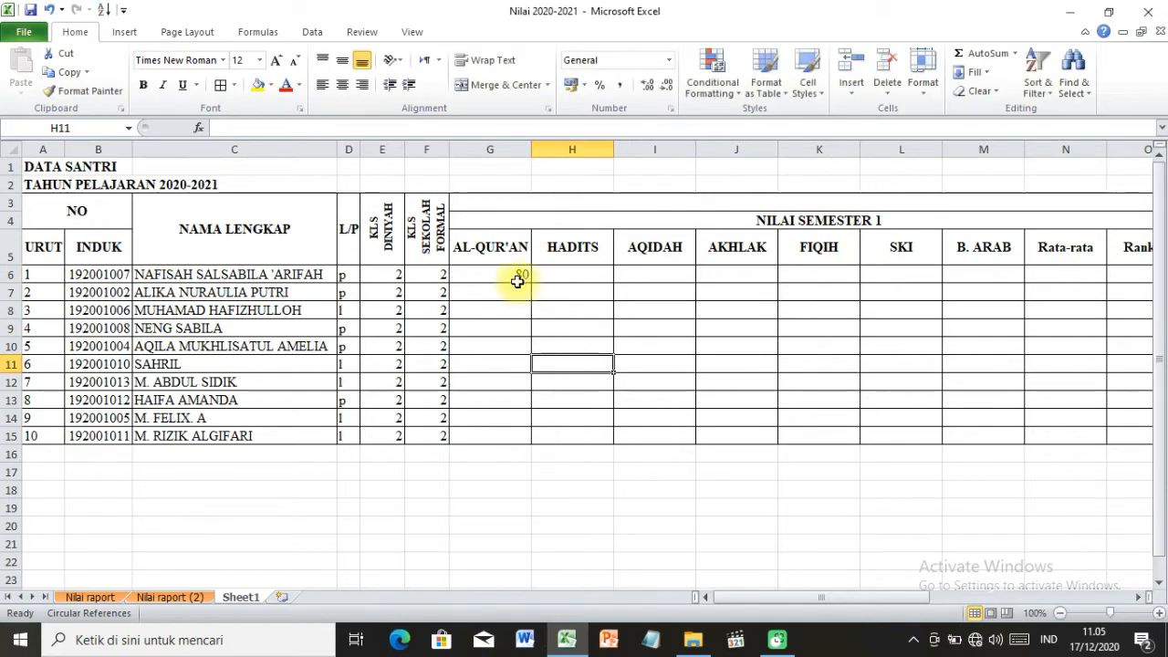
click(516, 273)
double_click(530, 282)
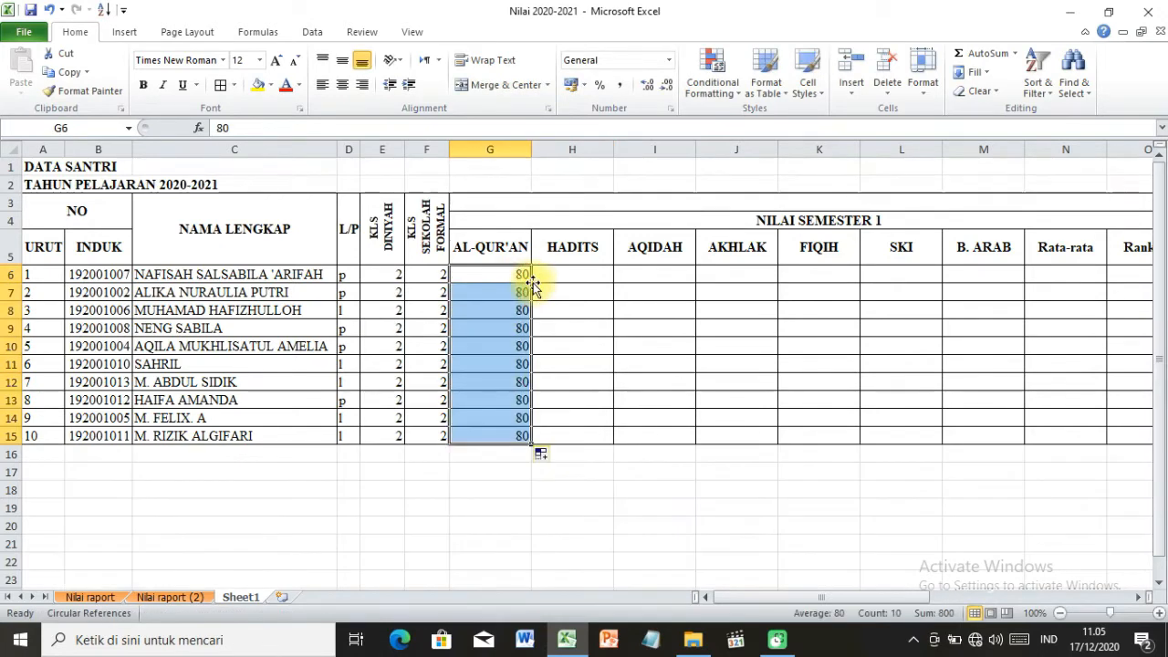
Enter a HADITS score of 78 in H6 and copy it down through H15.
click(561, 273)
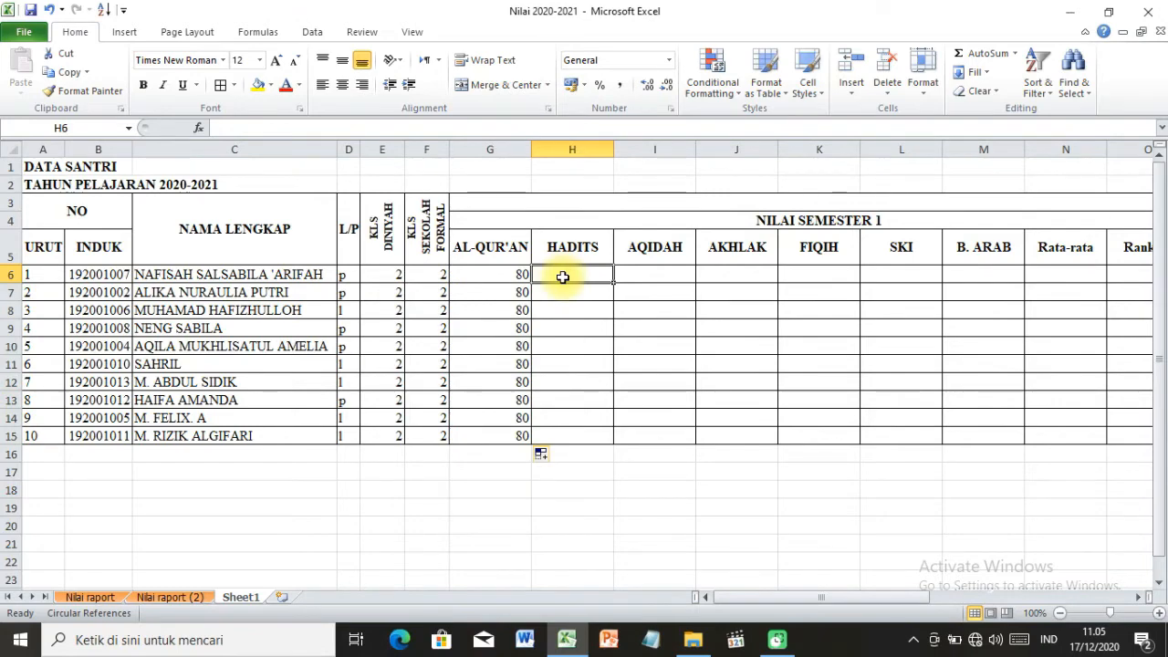
text(78)
key(Return)
click(595, 279)
double_click(613, 283)
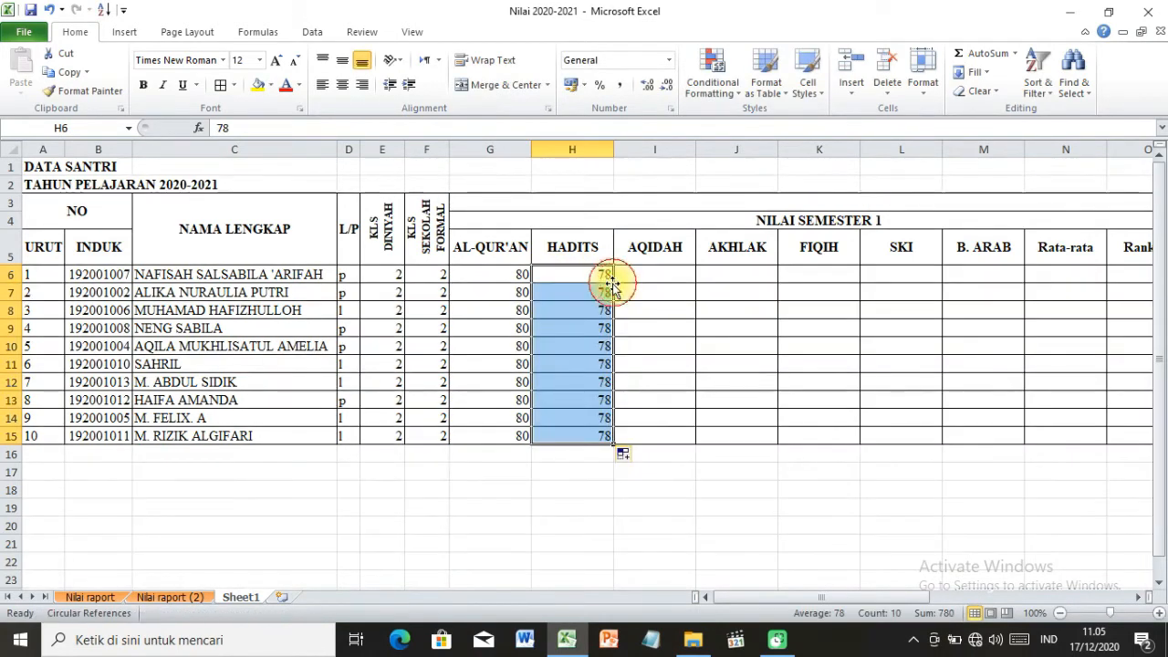
Enter an AQIDAH score of 77 in I6 and copy it down through I15.
click(633, 279)
text(77)
click(676, 312)
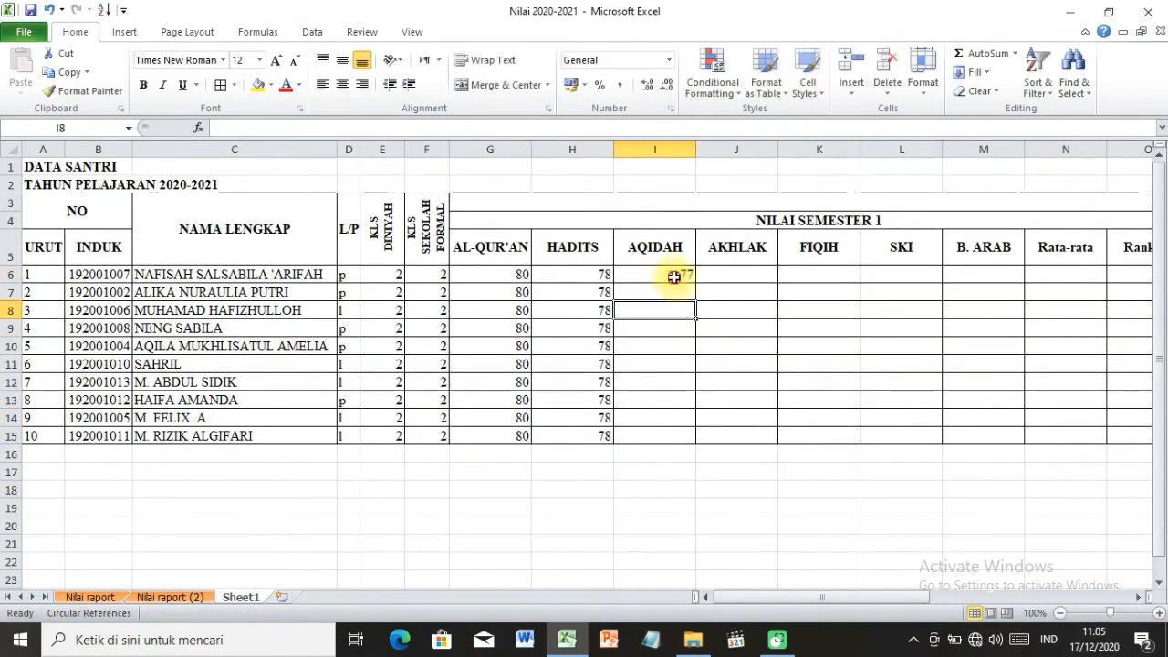
click(673, 277)
double_click(694, 282)
Enter an AKHLAK score of 90 in J6 and copy it down through J15.
click(719, 275)
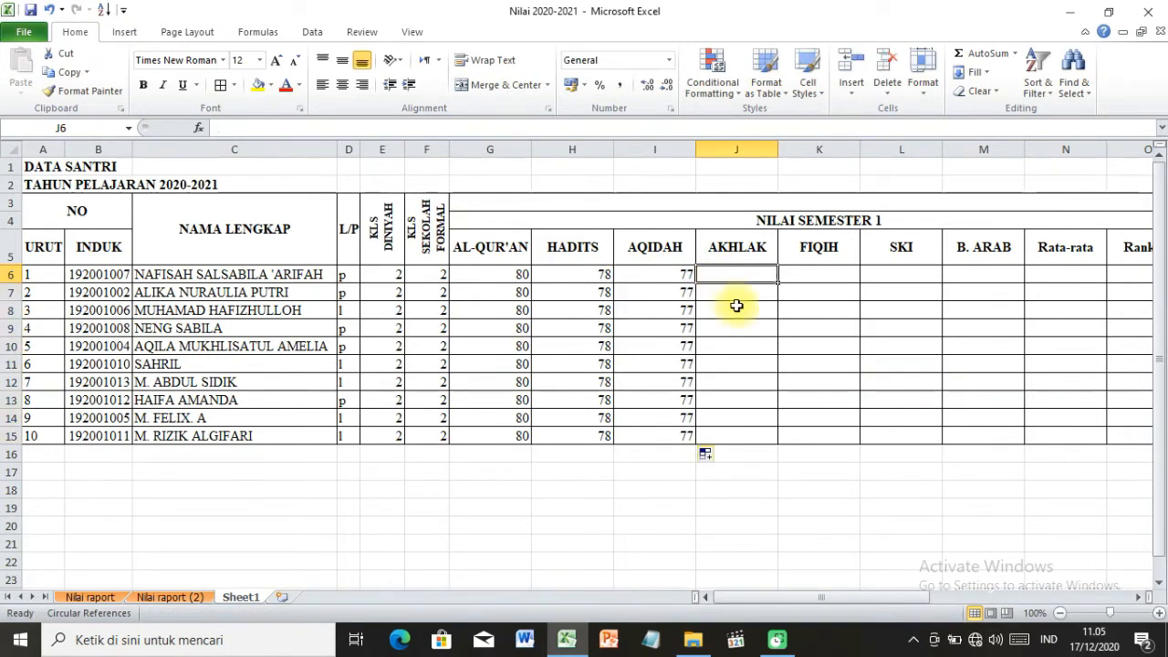
text(90)
click(764, 272)
double_click(777, 282)
Enter a FIQIH score of 90 in K6 and copy it down through K15.
click(798, 278)
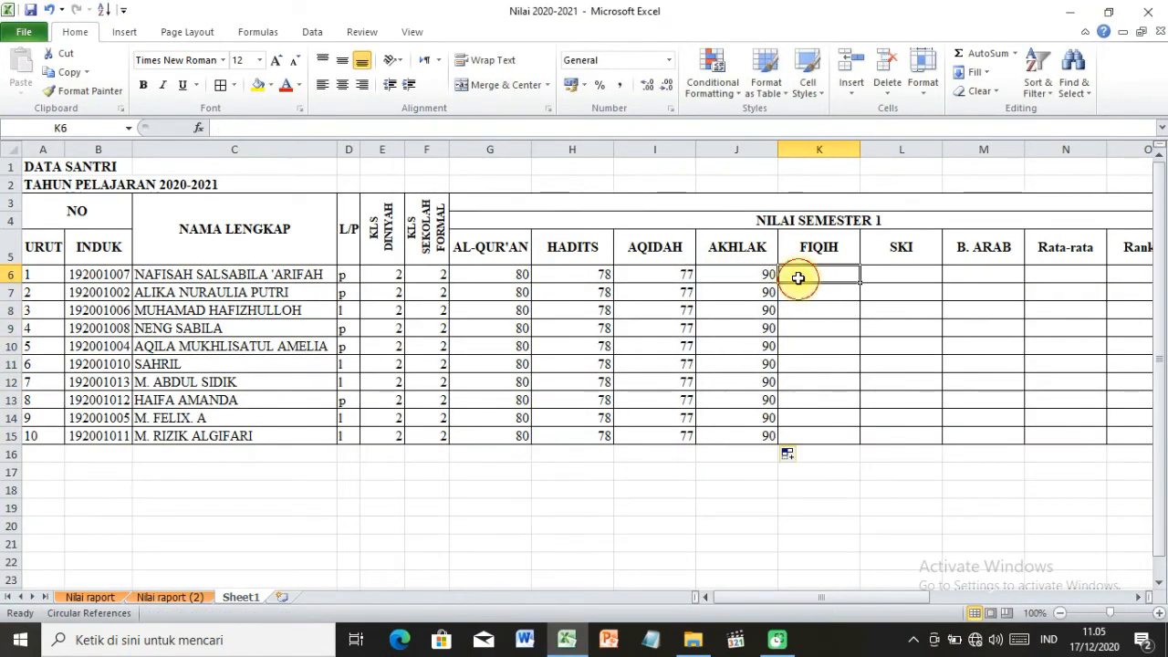
text(90)
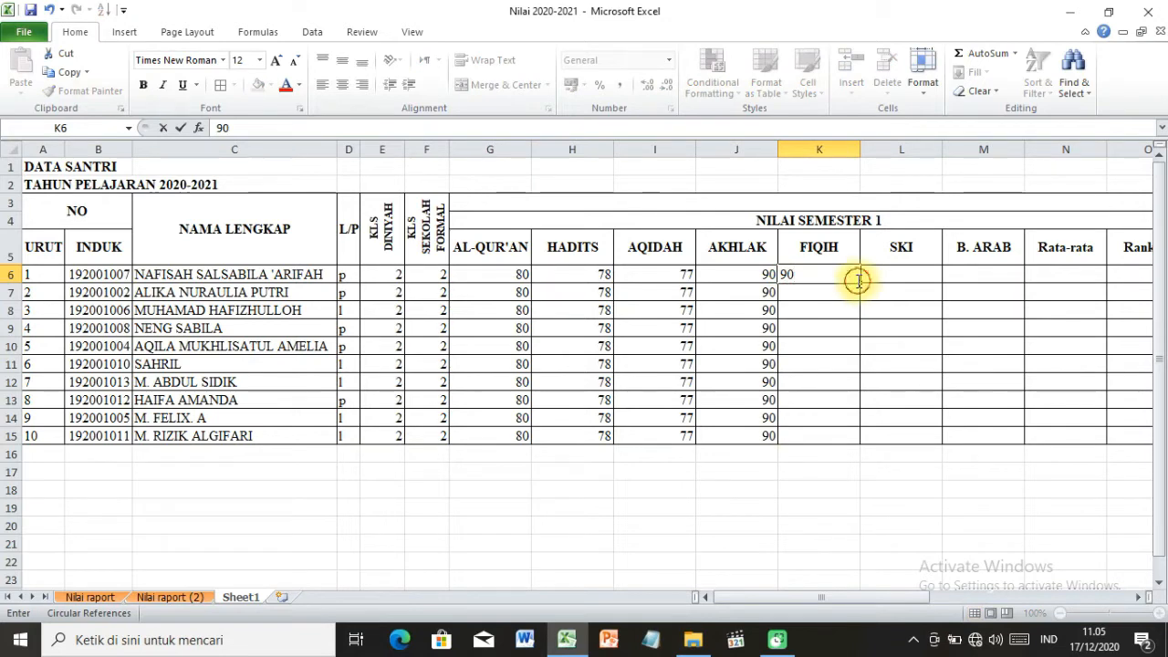
click(855, 290)
click(848, 273)
double_click(859, 283)
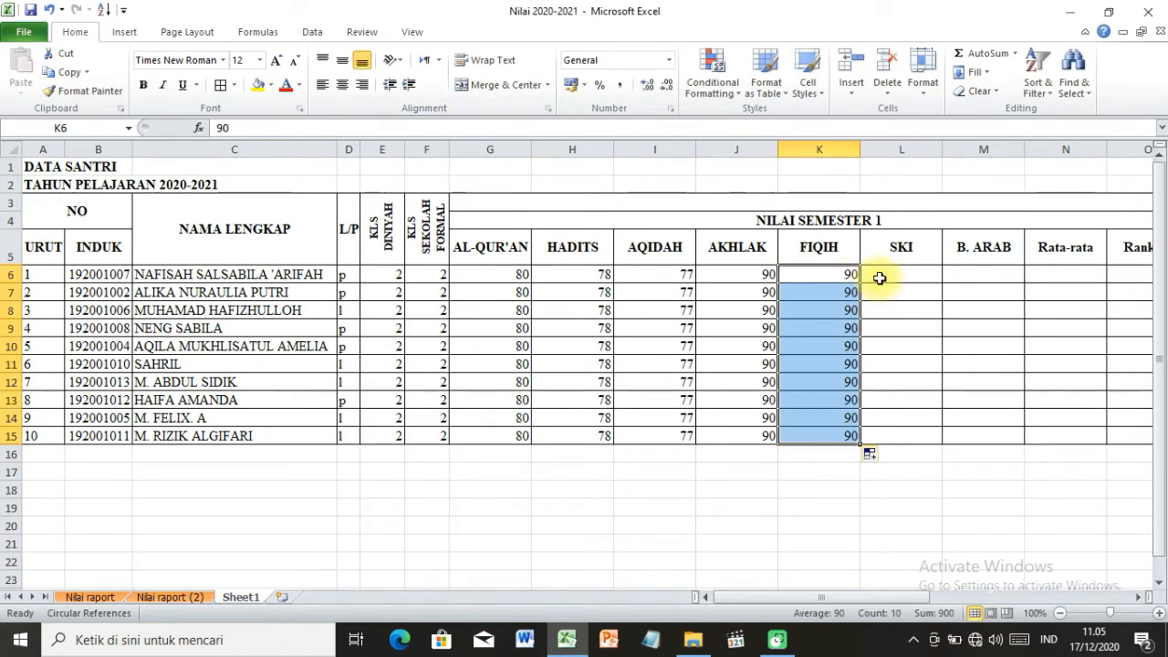
Enter an SKI score of 87 in L6 and copy it down through L15.
click(871, 278)
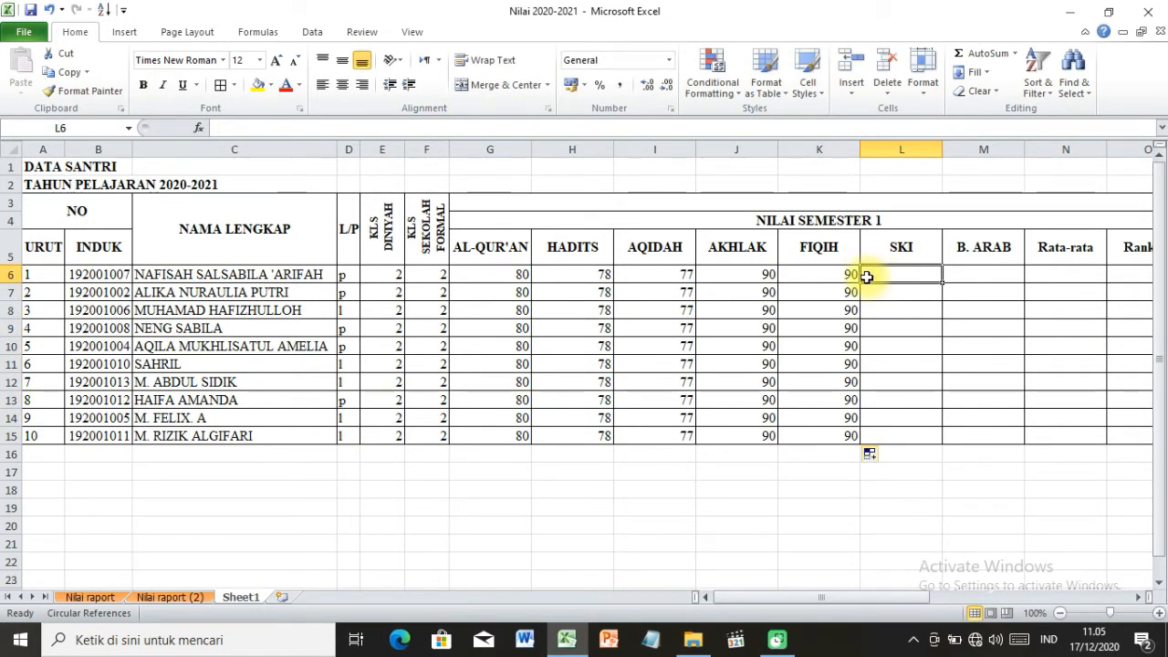
text(87)
click(917, 293)
click(912, 273)
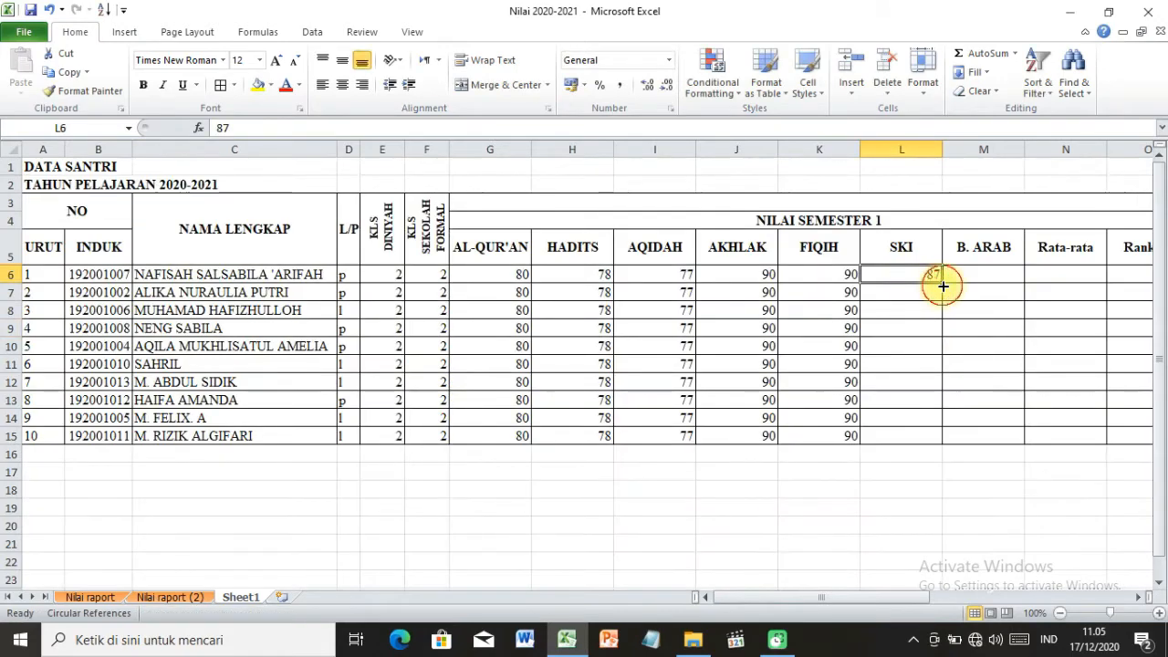
double_click(942, 286)
Enter a B. ARAB score of 85 in M6 and copy it down through M15.
click(958, 273)
text(85)
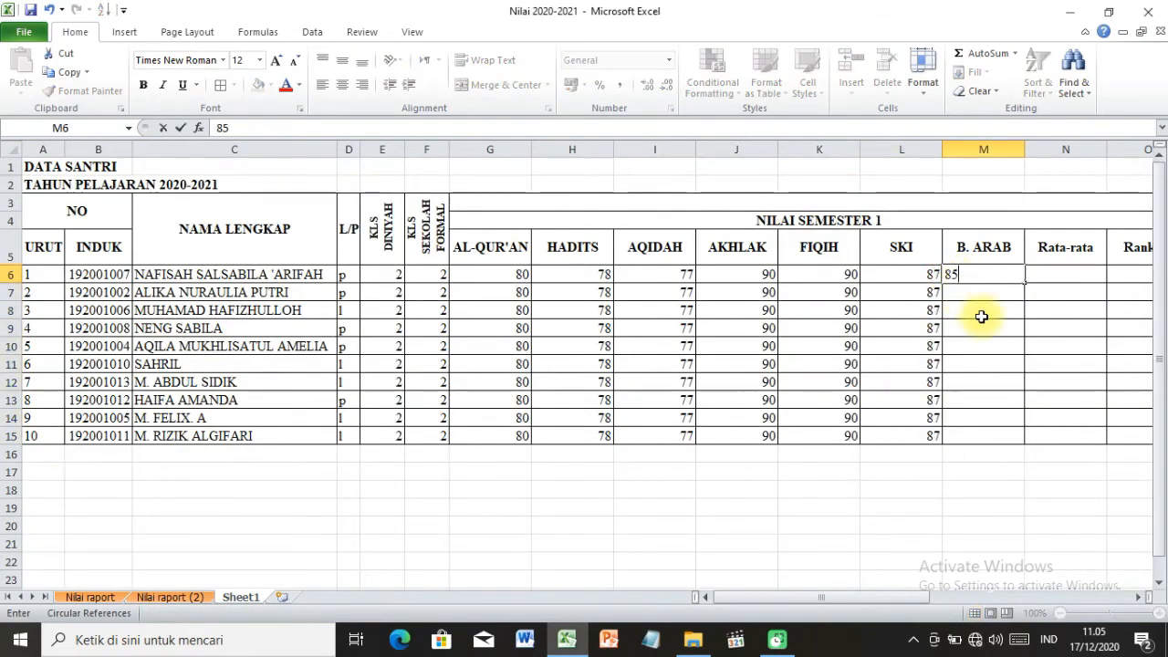
key(Return)
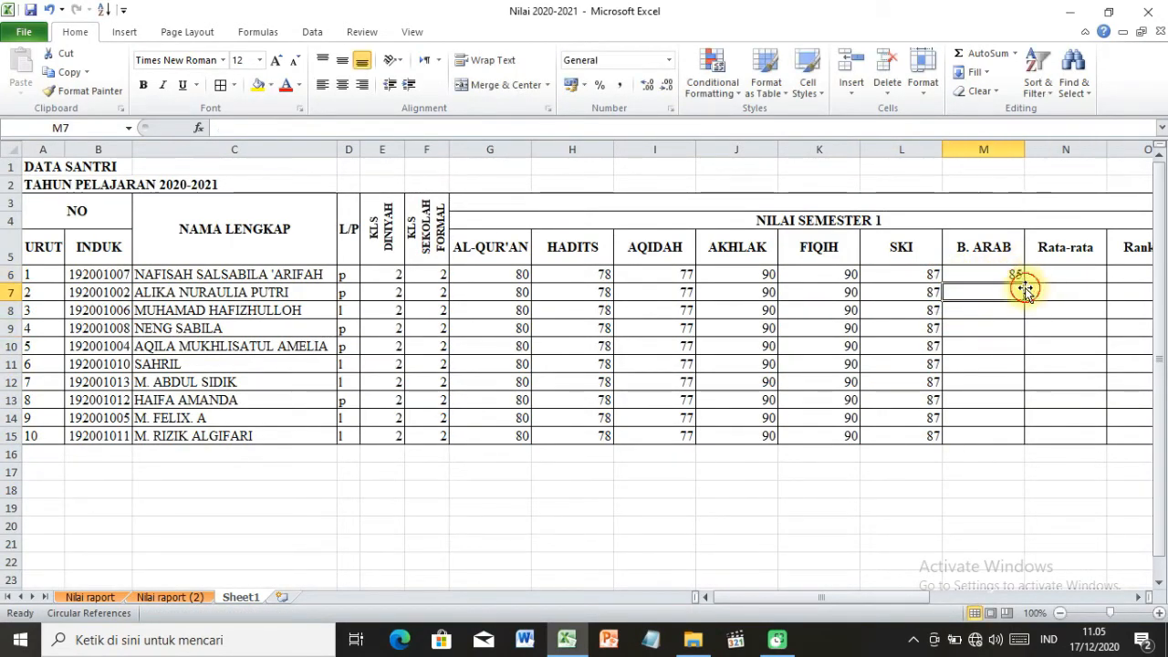
click(1012, 275)
double_click(1024, 282)
click(876, 525)
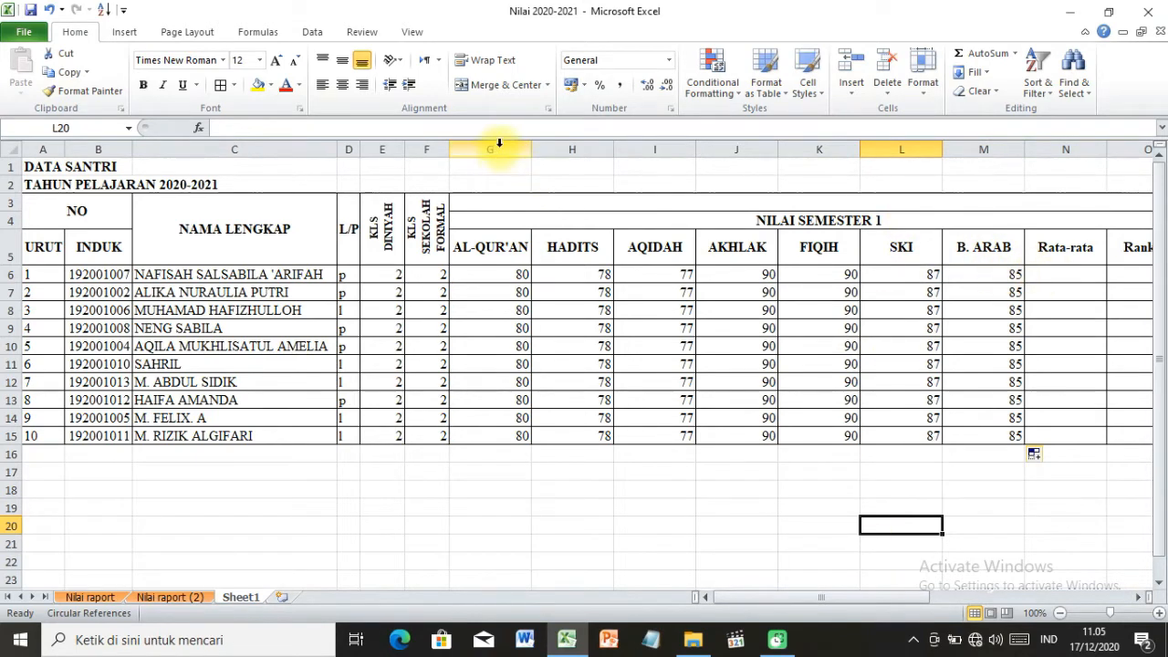
Auto-fit the widths of the semester 1 subject columns G through M to their contents.
drag(499, 143, 991, 195)
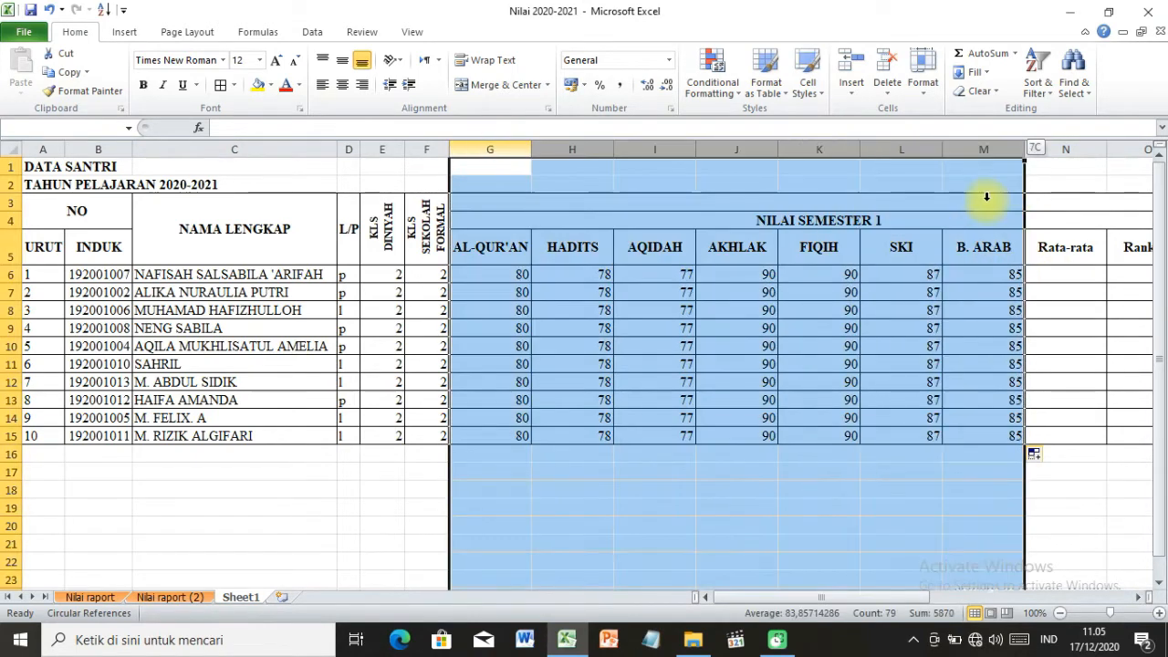
double_click(938, 147)
click(682, 293)
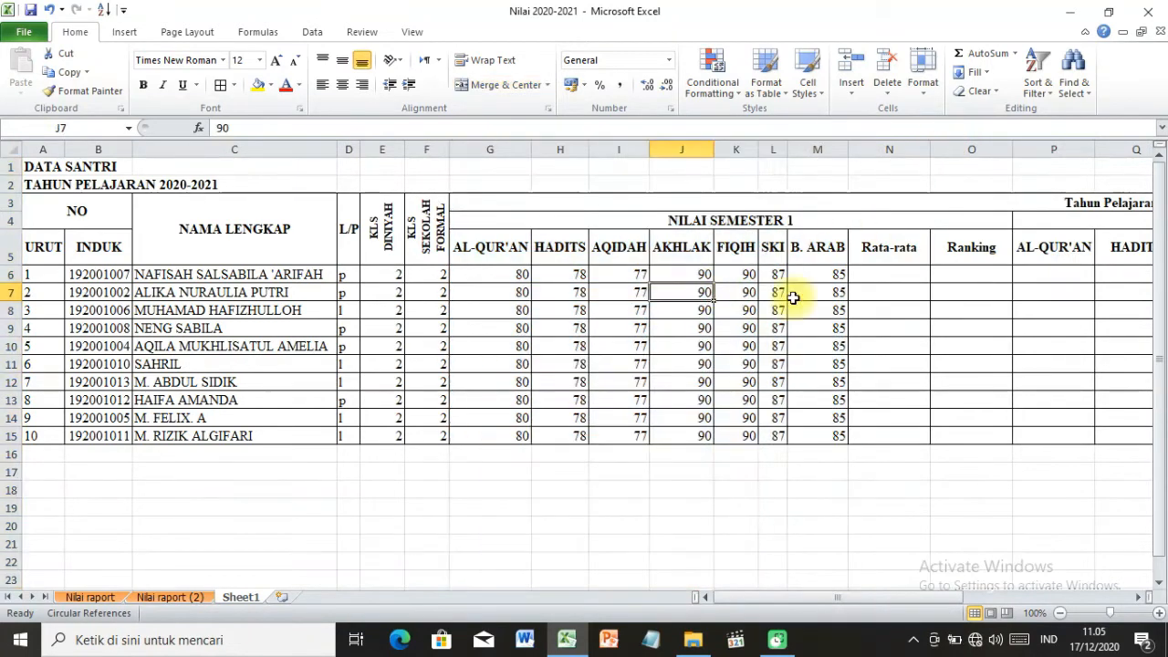
Calculate the first student's Rata-rata in N6 with an AVERAGE formula over the subject scores G6:M6.
click(873, 275)
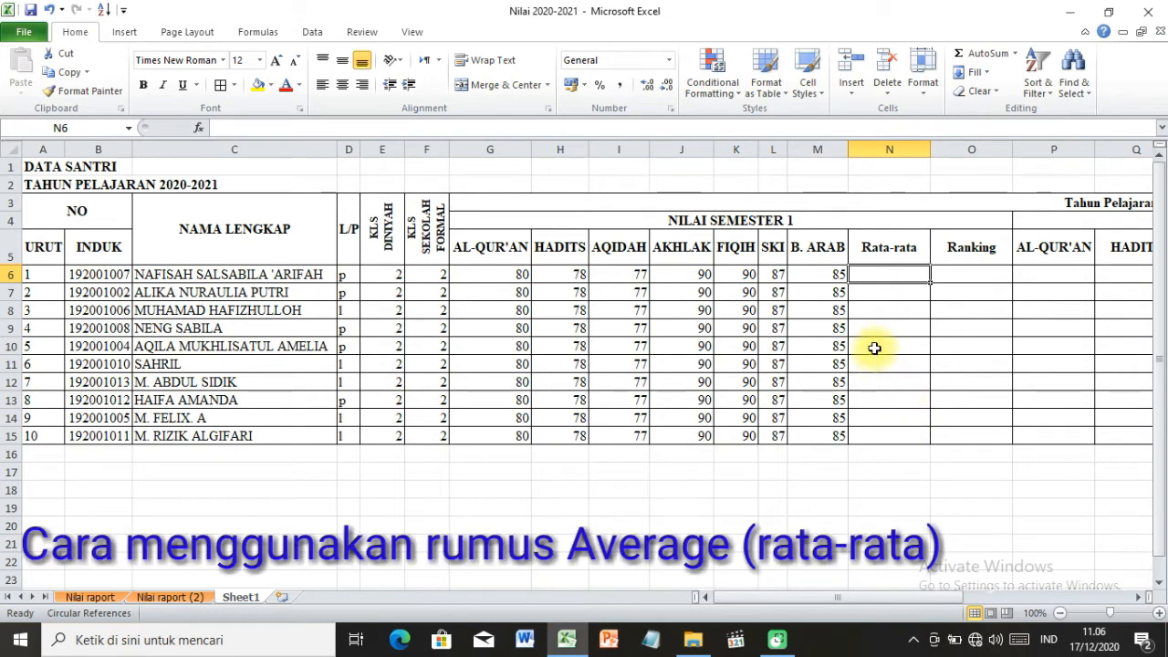
text(=)
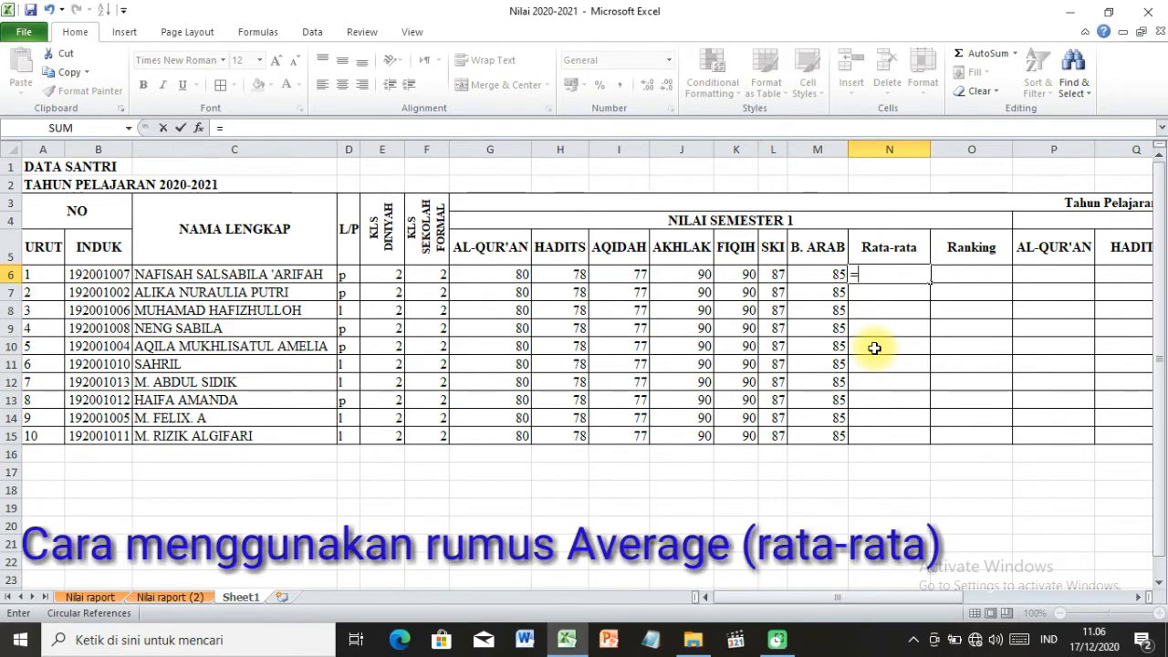
text(a)
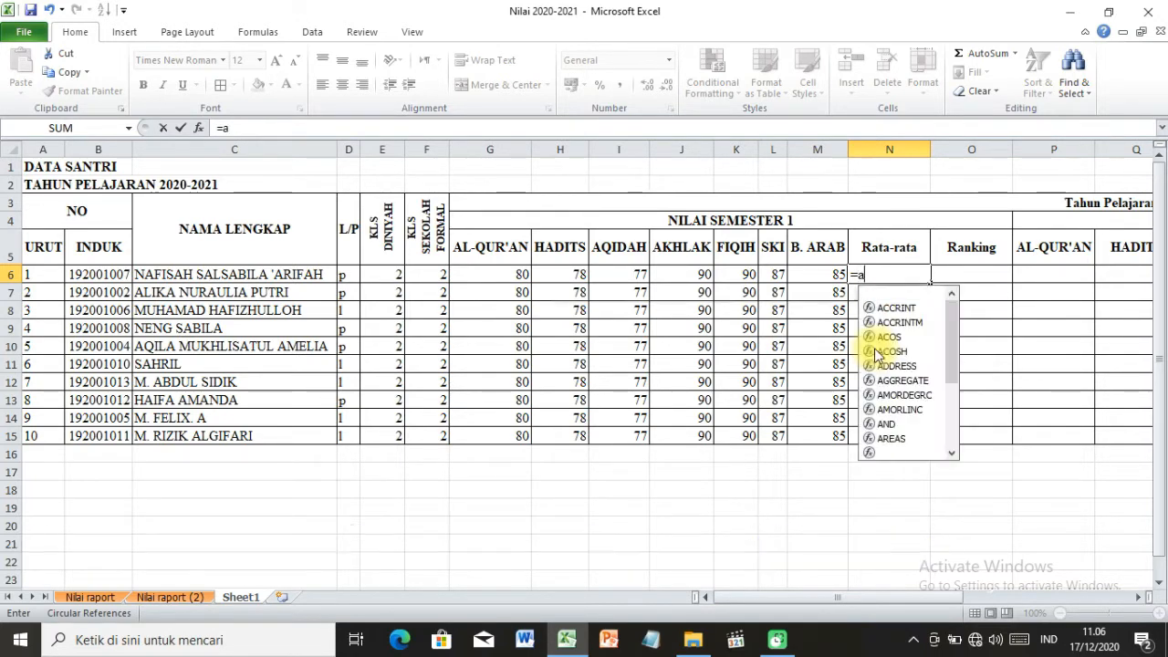
text(vera)
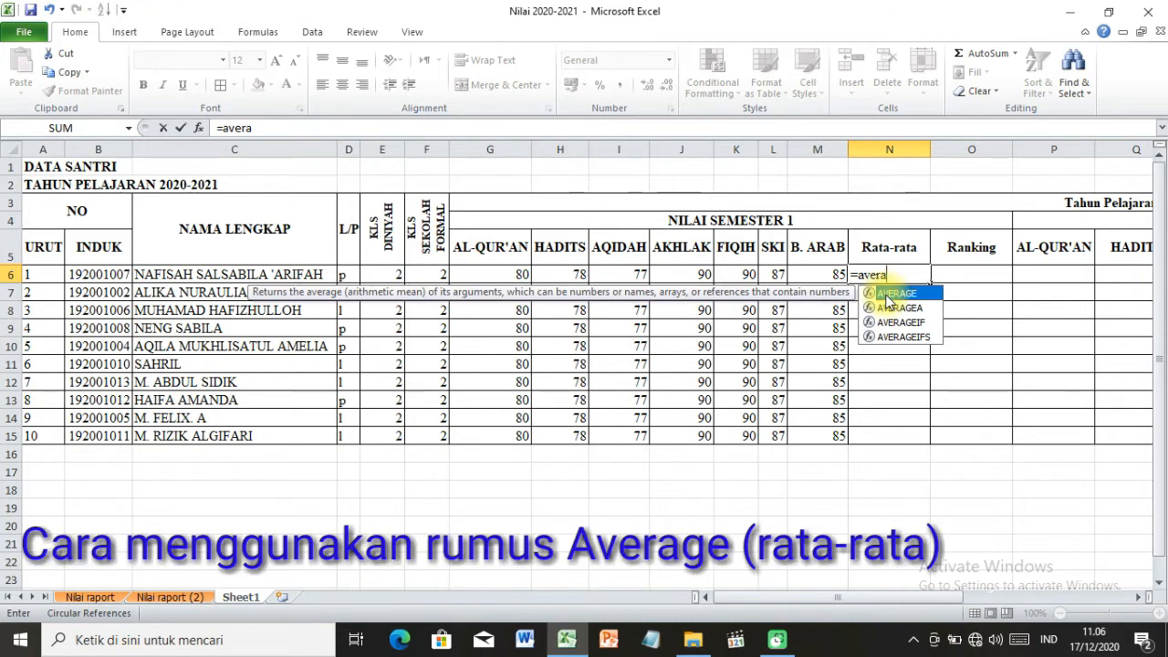
double_click(886, 296)
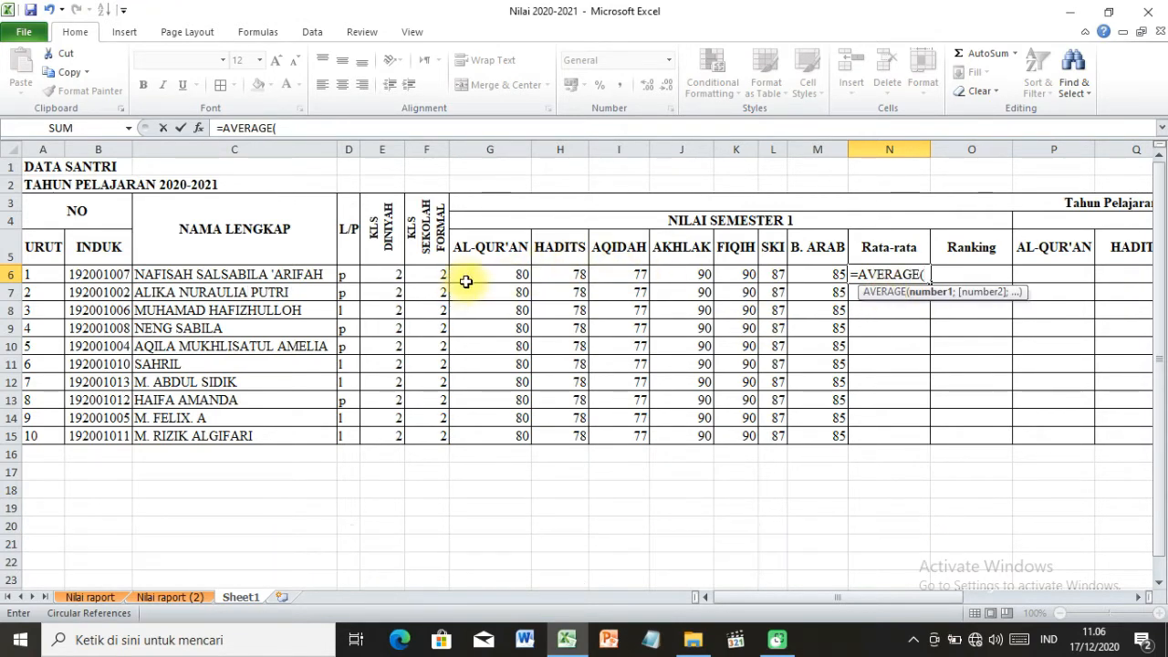
drag(469, 276, 810, 274)
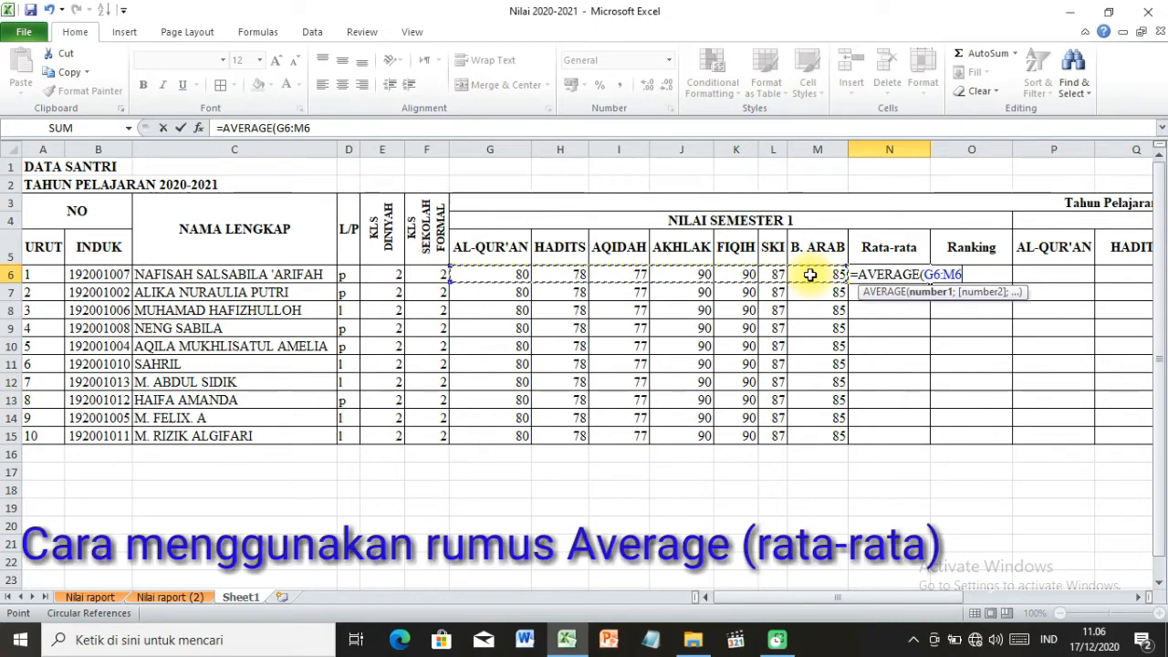
key(Return)
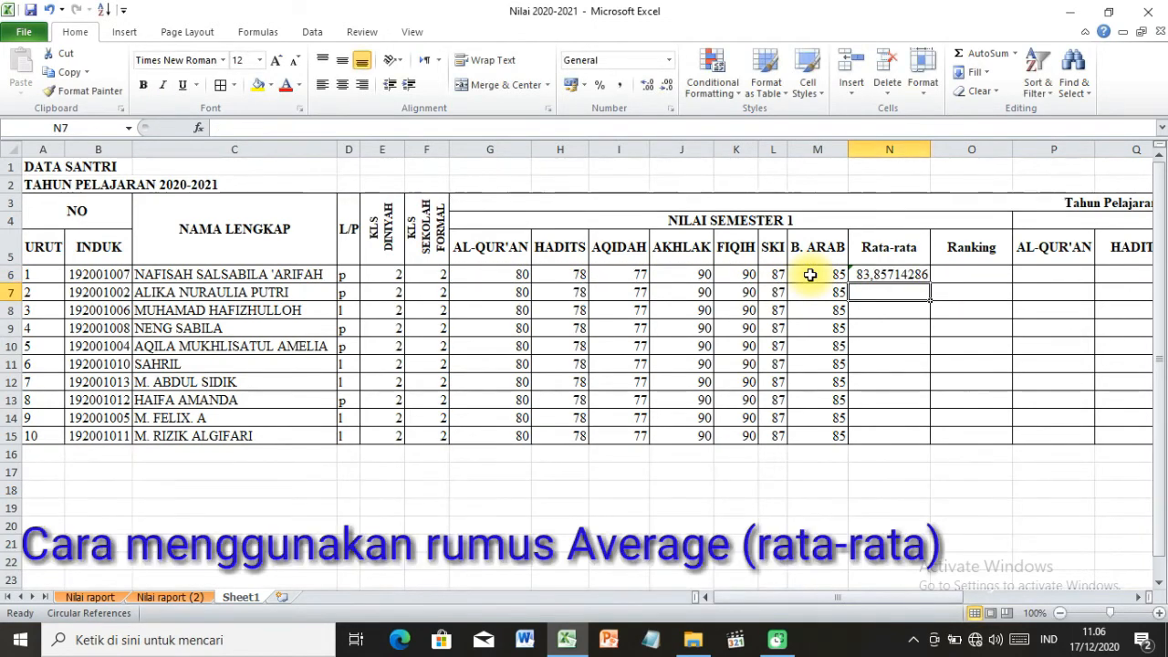
Calculate the second student's Rata-rata in N7 with AVERAGE over G7:M7 and copy the formula down through N15.
text(=)
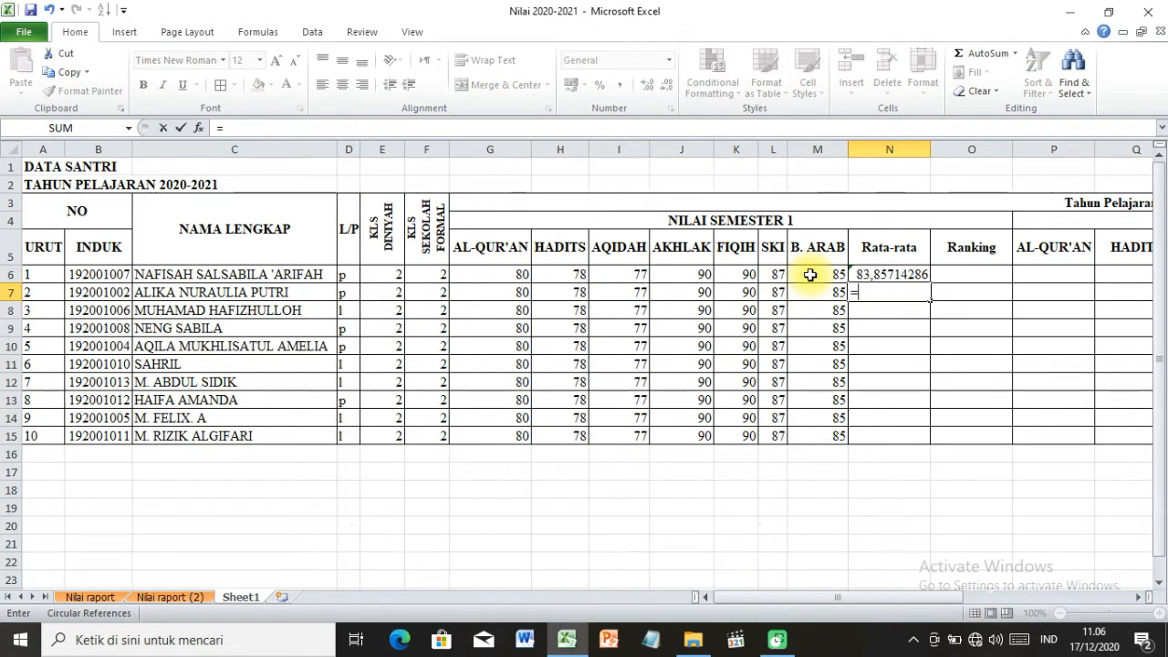
text(aver)
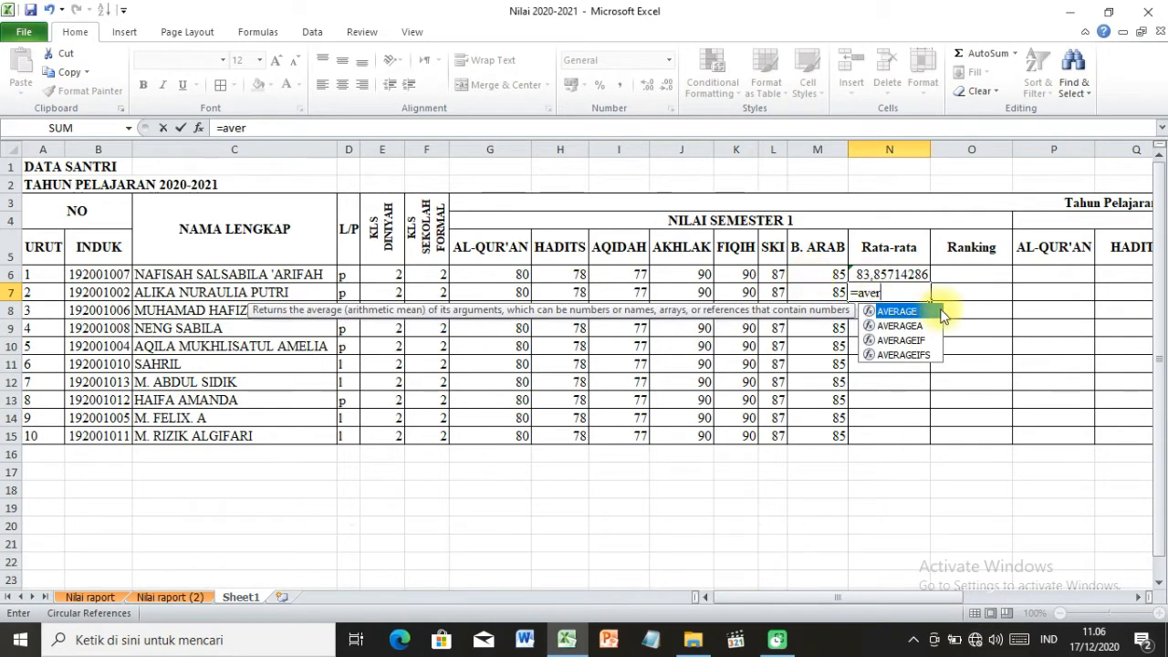
double_click(921, 312)
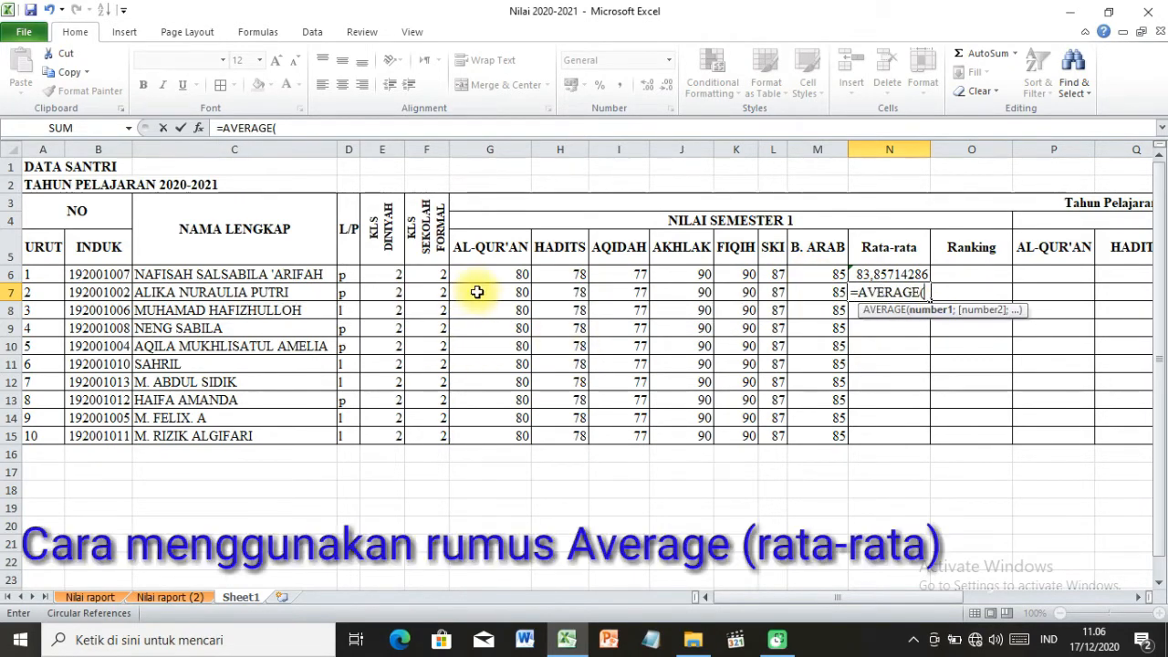
drag(477, 292, 799, 292)
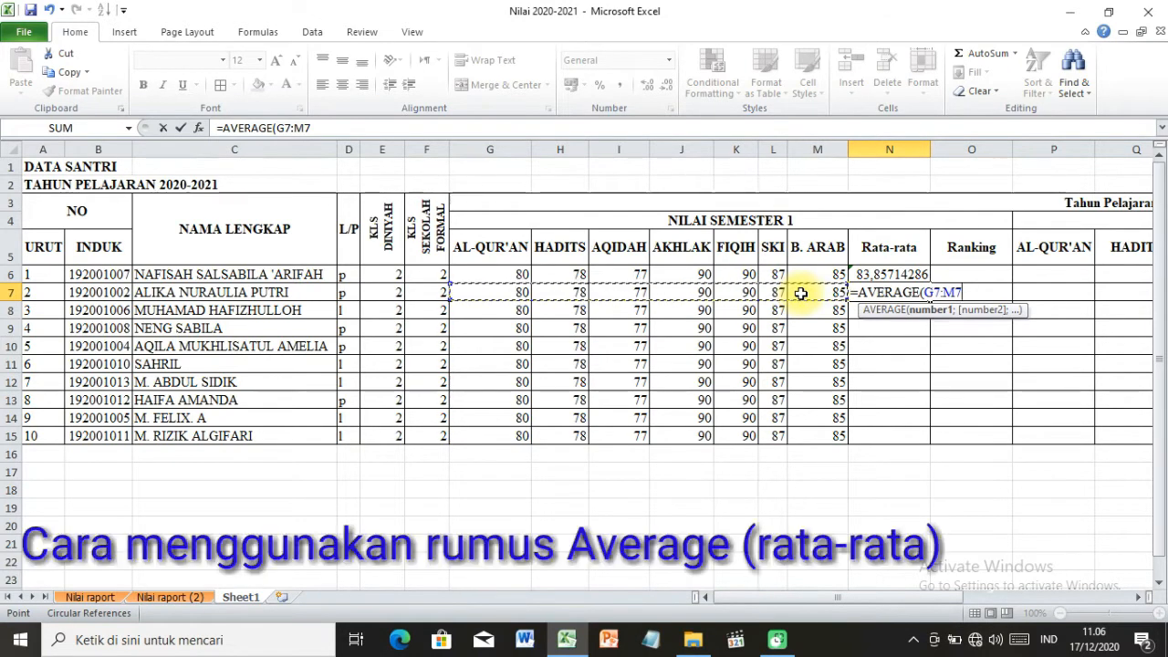
key(Return)
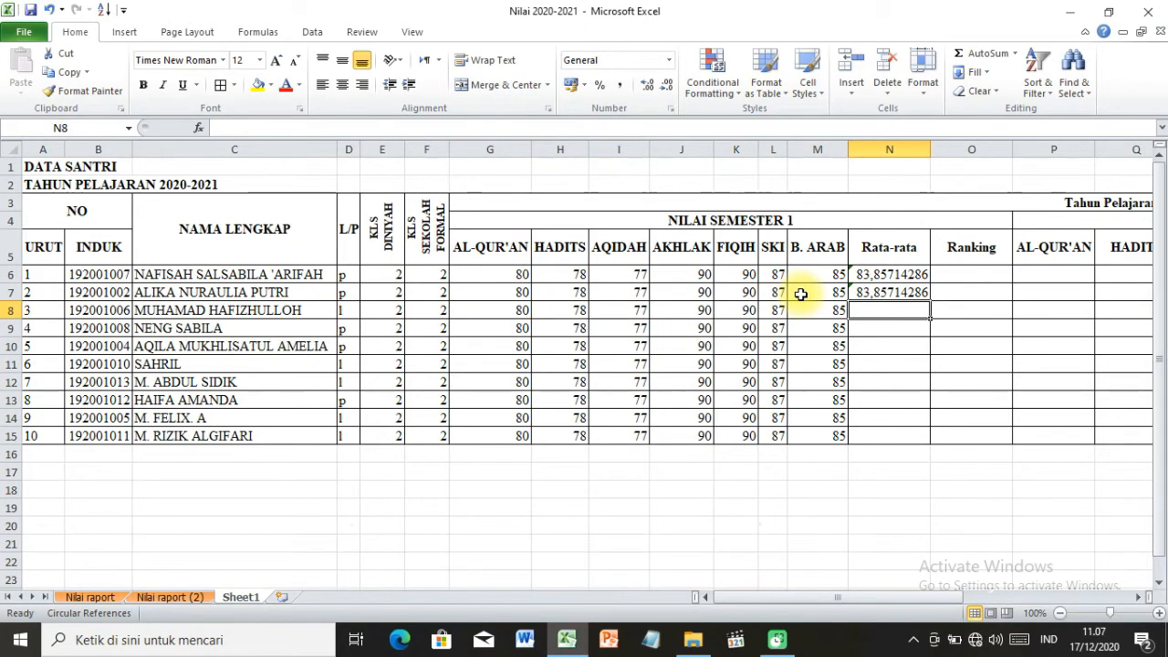
click(902, 291)
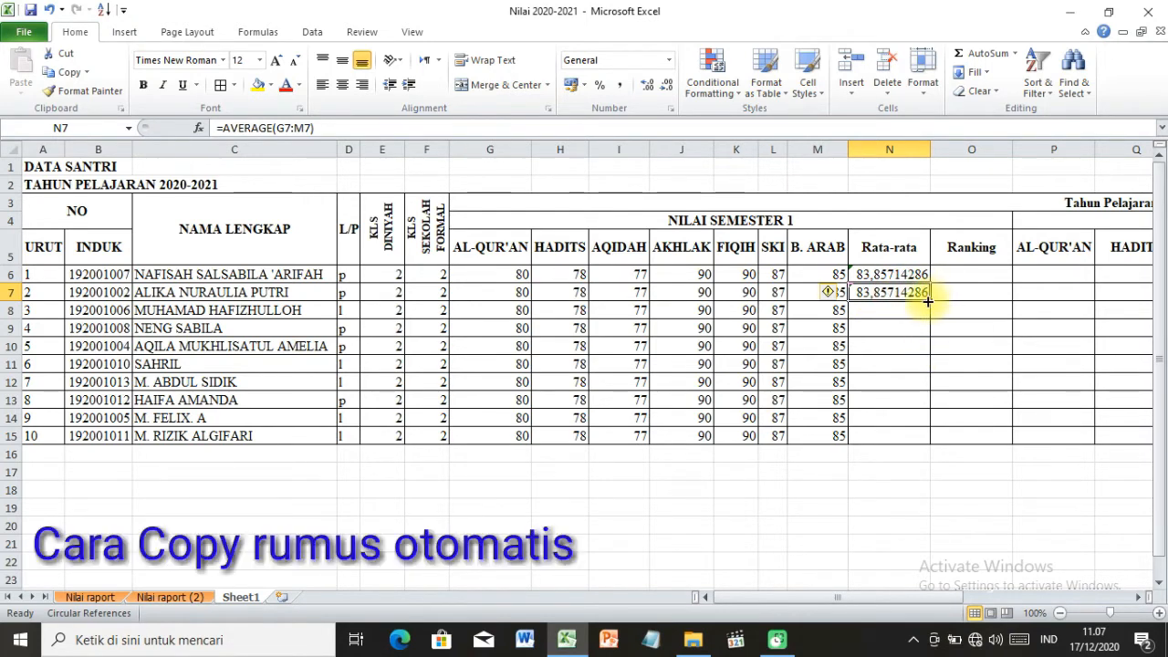
drag(928, 299, 940, 442)
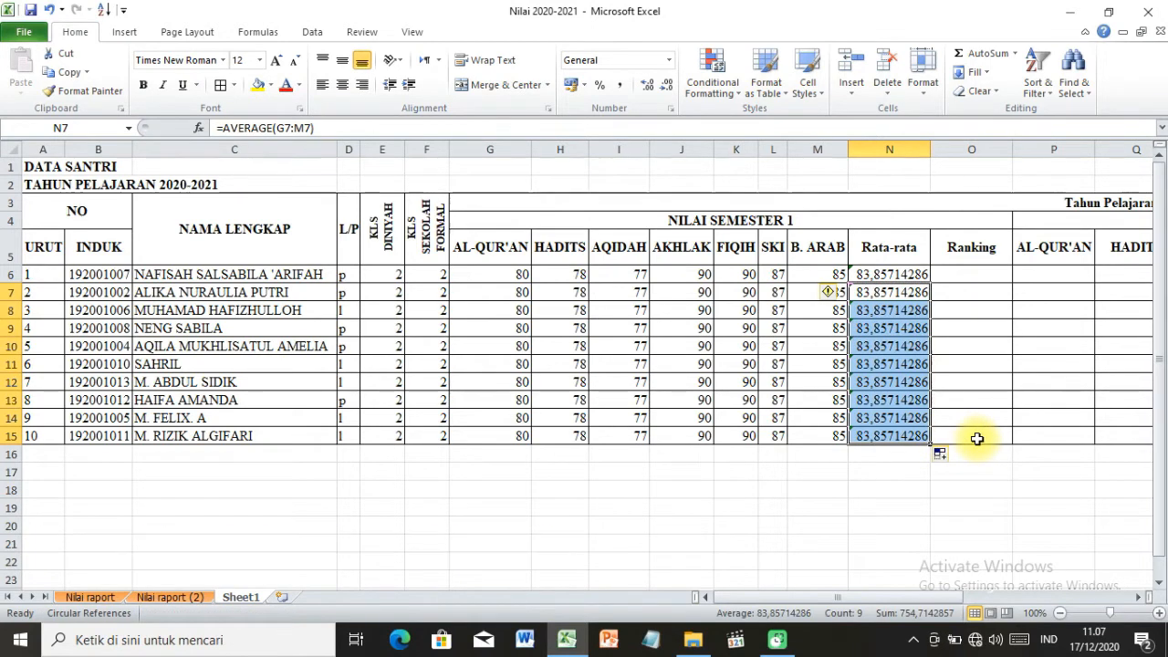
Change the first student's B. ARAB score in M6 to 90.
click(967, 306)
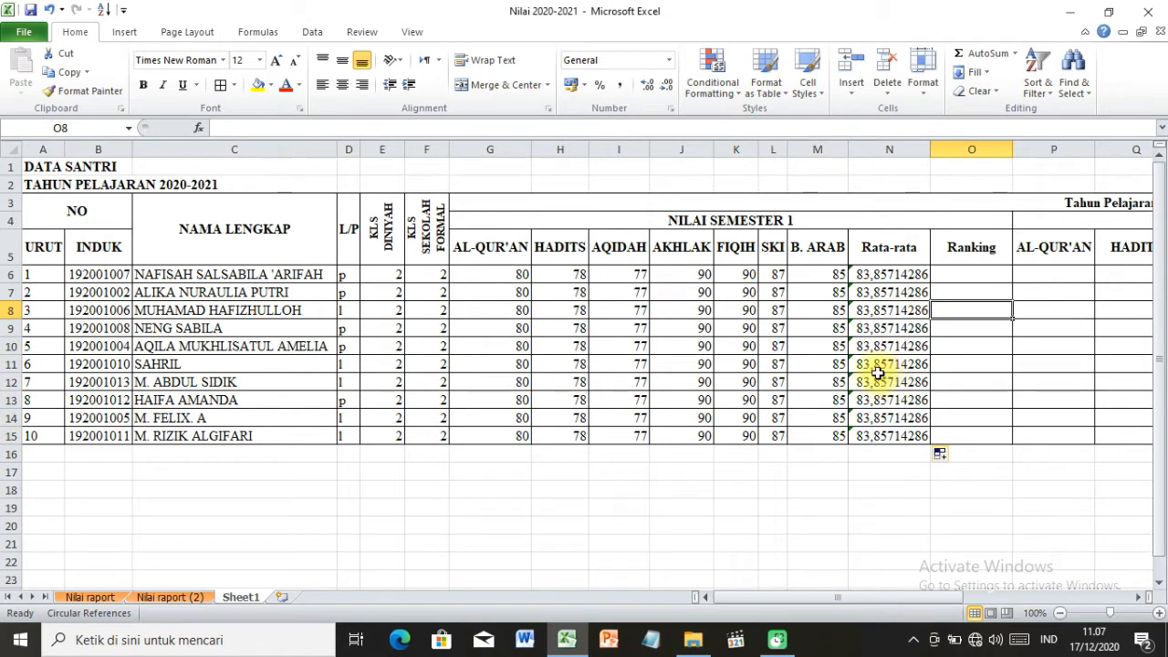
click(609, 309)
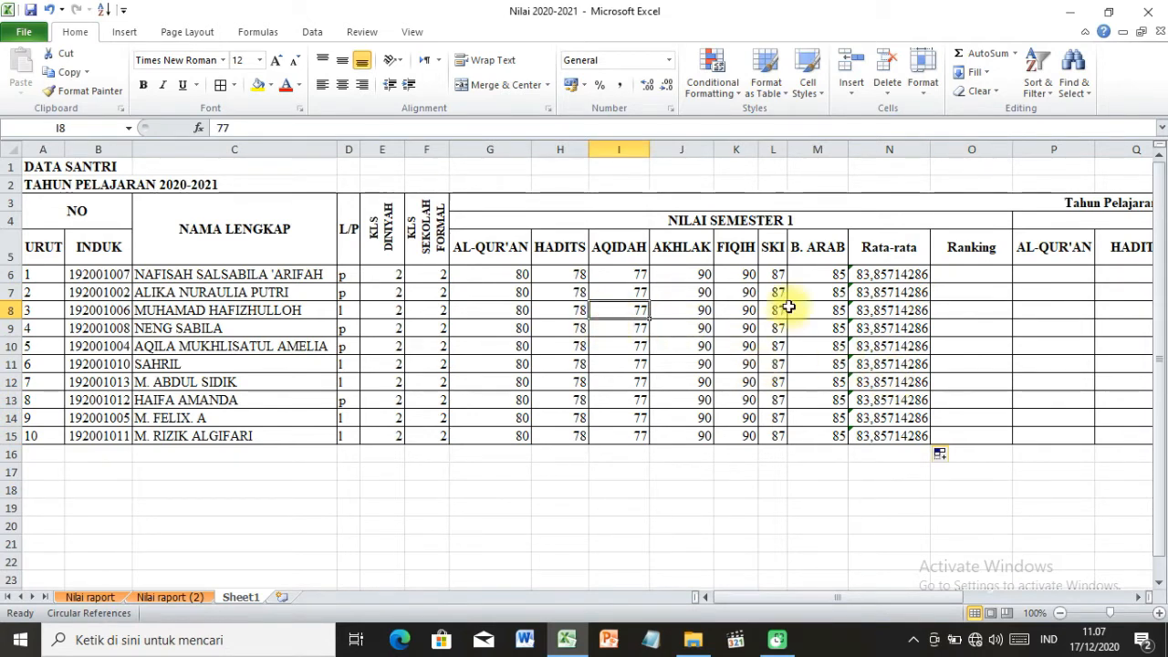
click(810, 272)
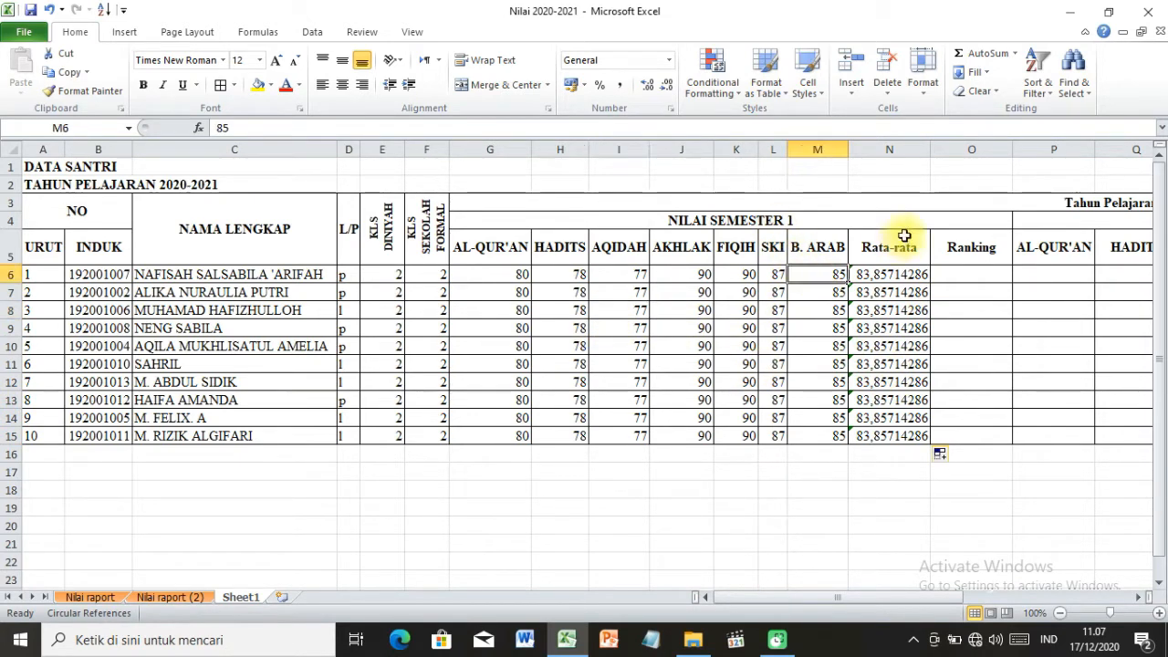
text(90)
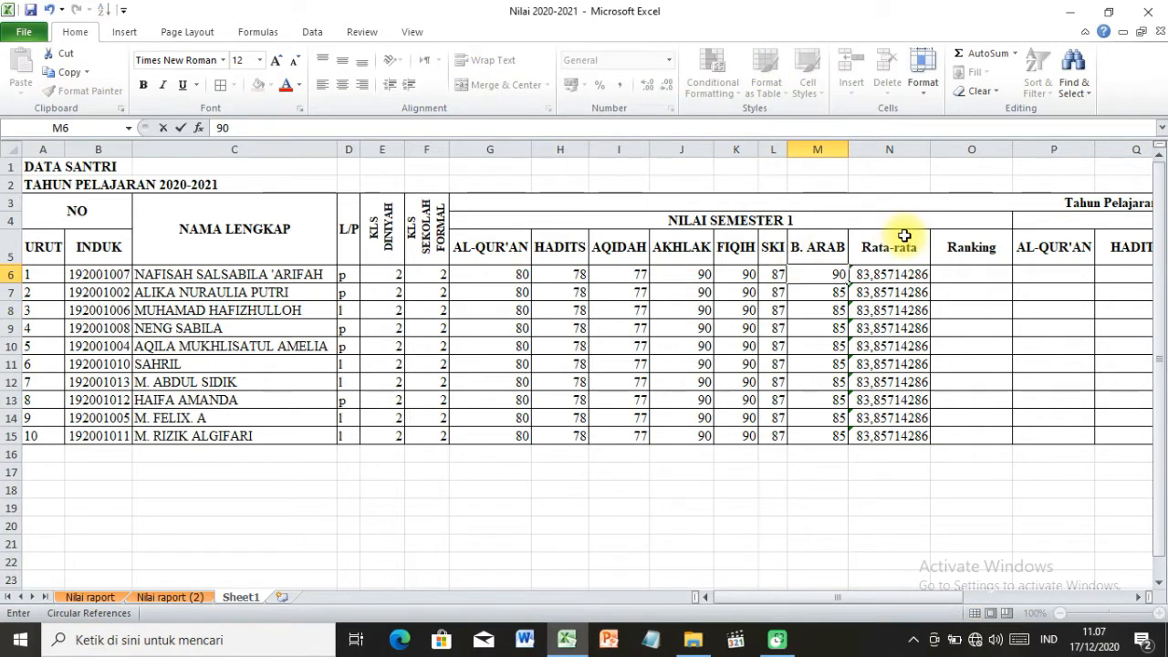
key(Return)
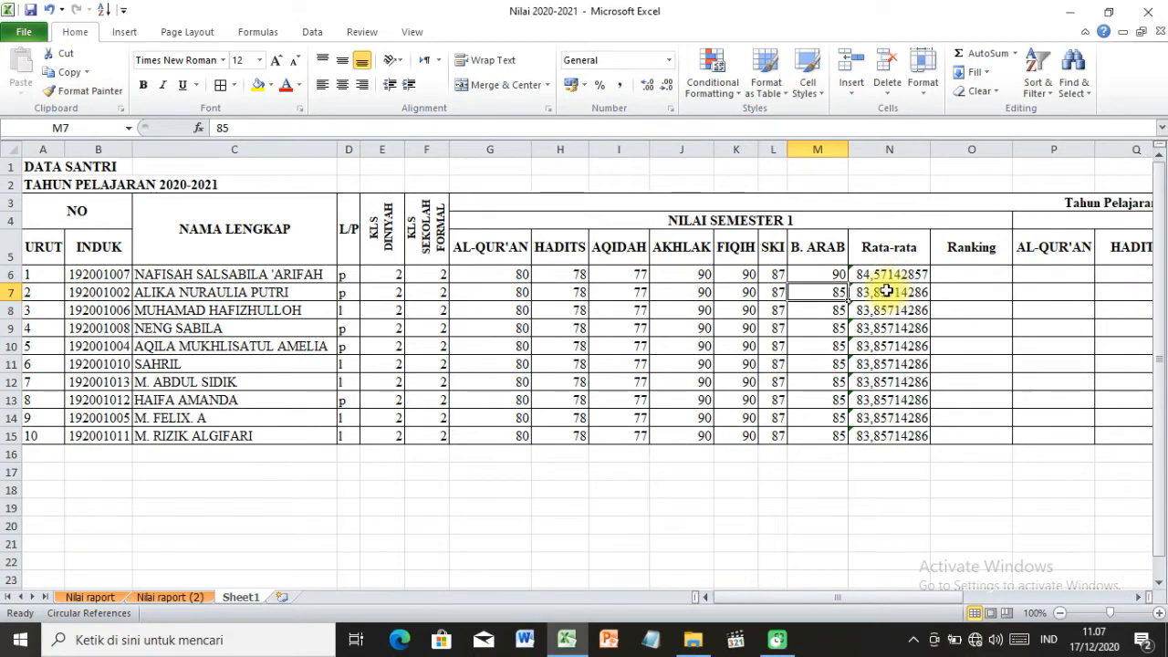
Change the seventh student's AQIDAH score in I12 to 80.
click(640, 384)
text(8)
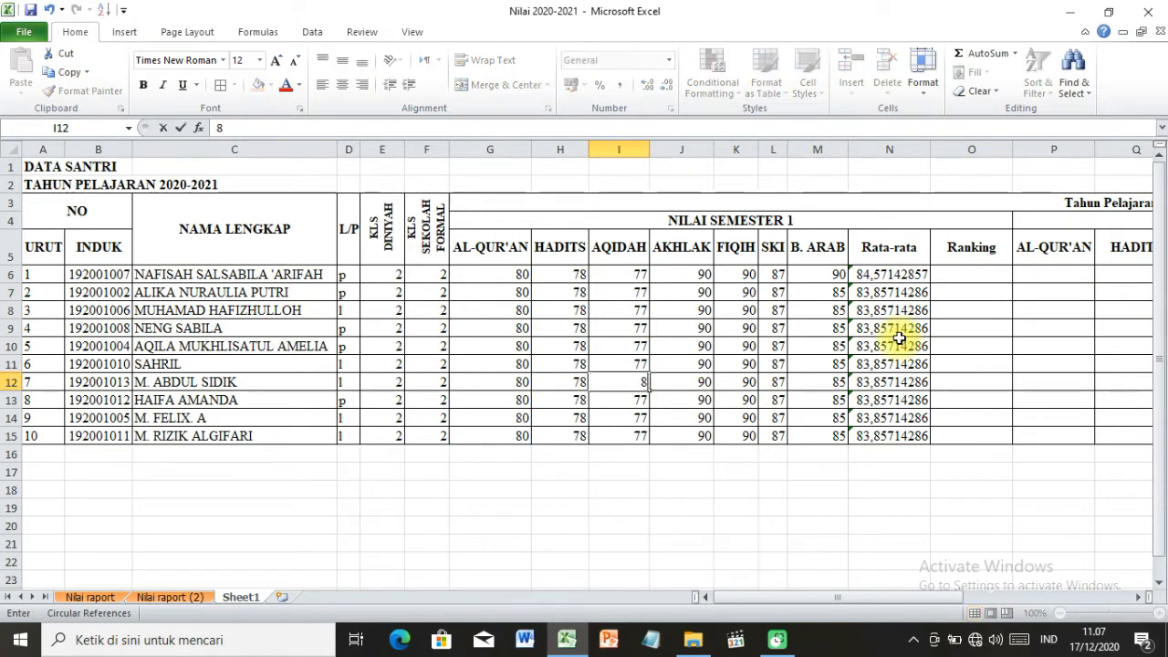
text(0)
key(Return)
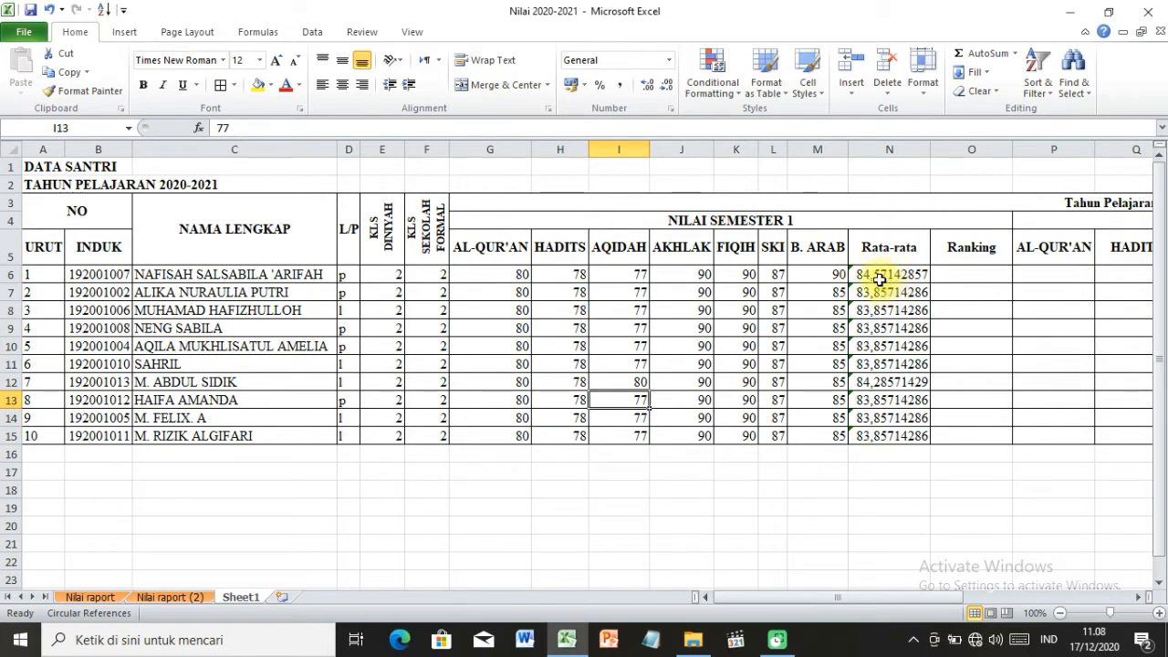
Reduce the Rata-rata values in N6:N15 to two decimal places.
drag(878, 279, 893, 436)
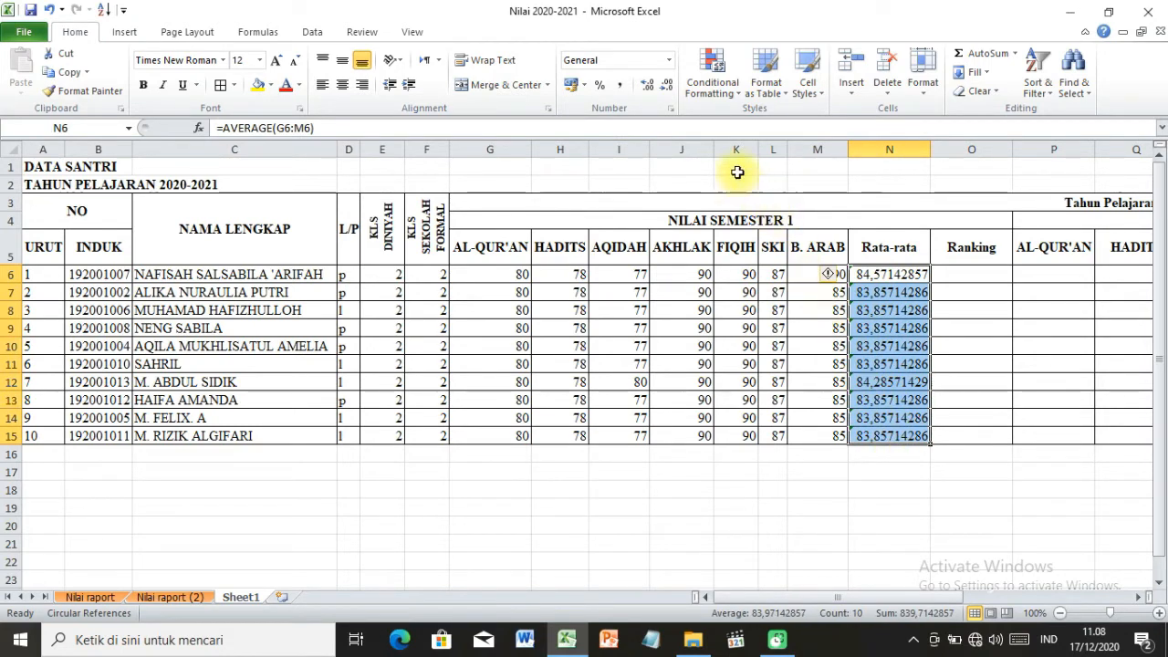
click(666, 93)
click(667, 92)
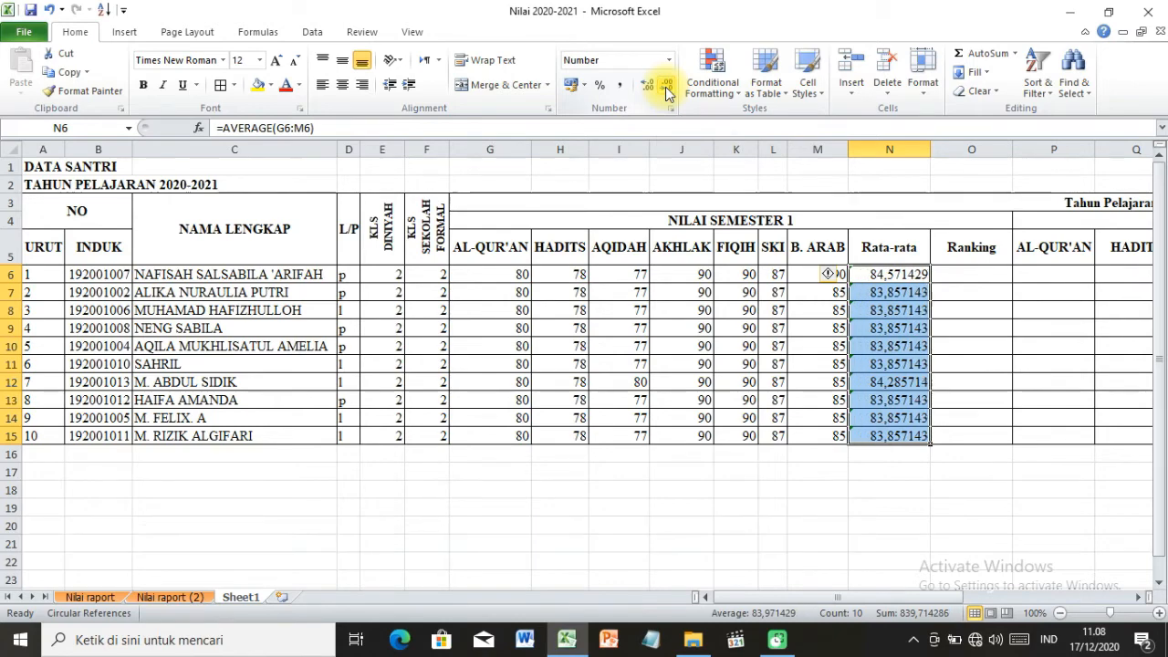
click(667, 92)
click(667, 92)
click(667, 93)
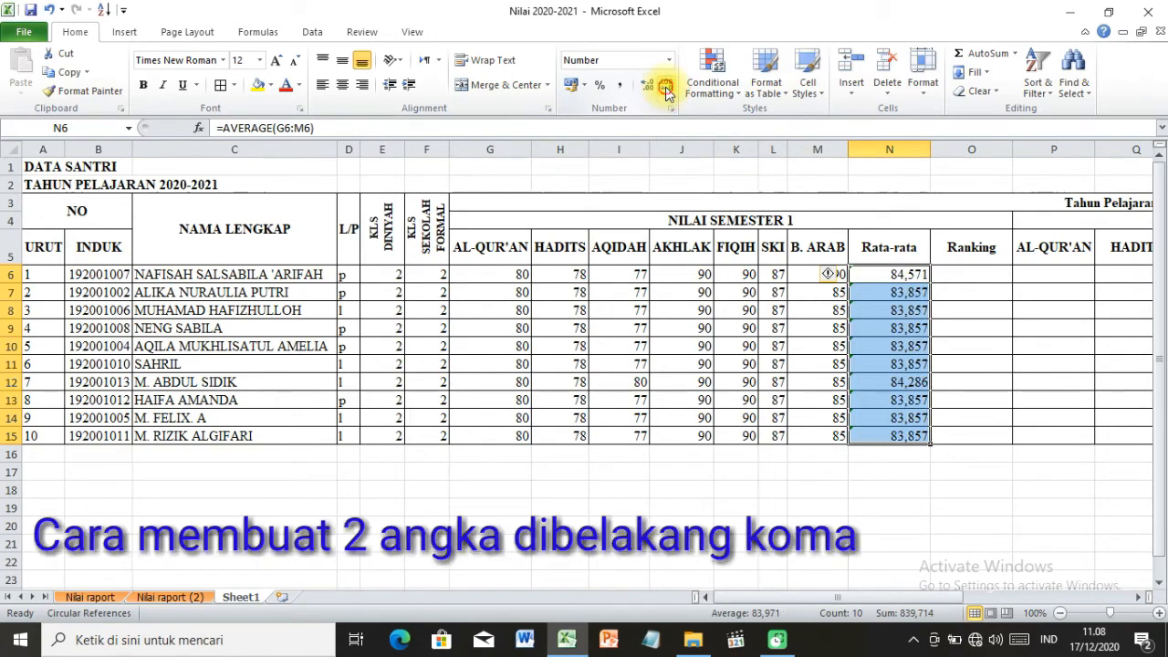
click(667, 92)
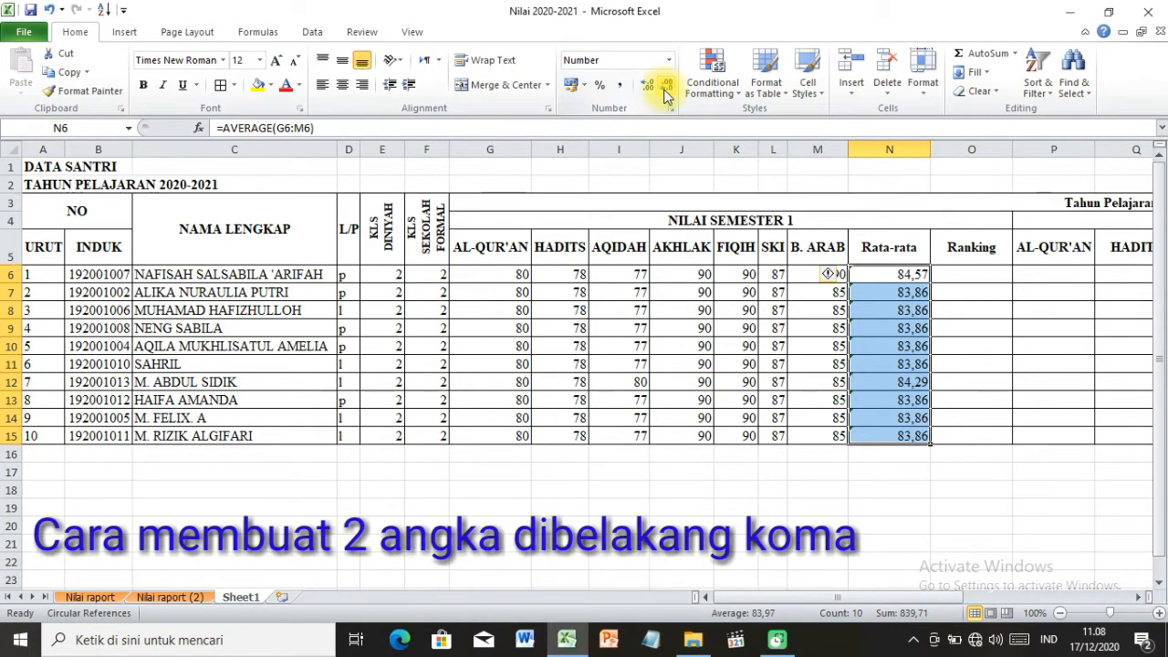
click(746, 452)
click(852, 274)
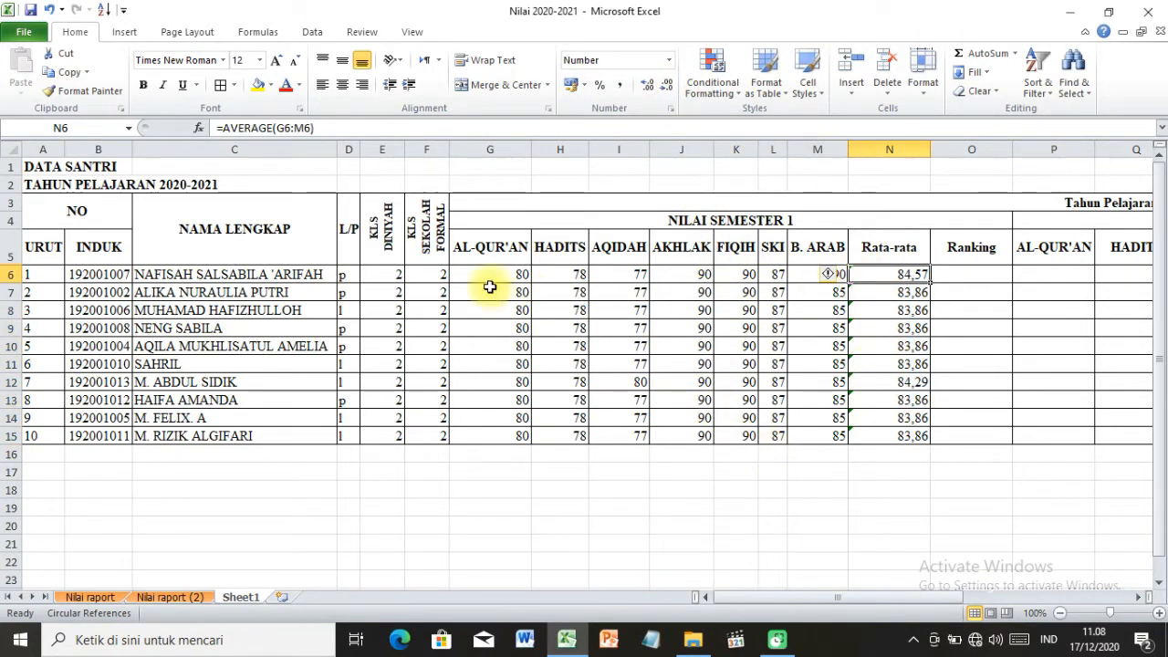
drag(189, 274, 847, 253)
click(865, 274)
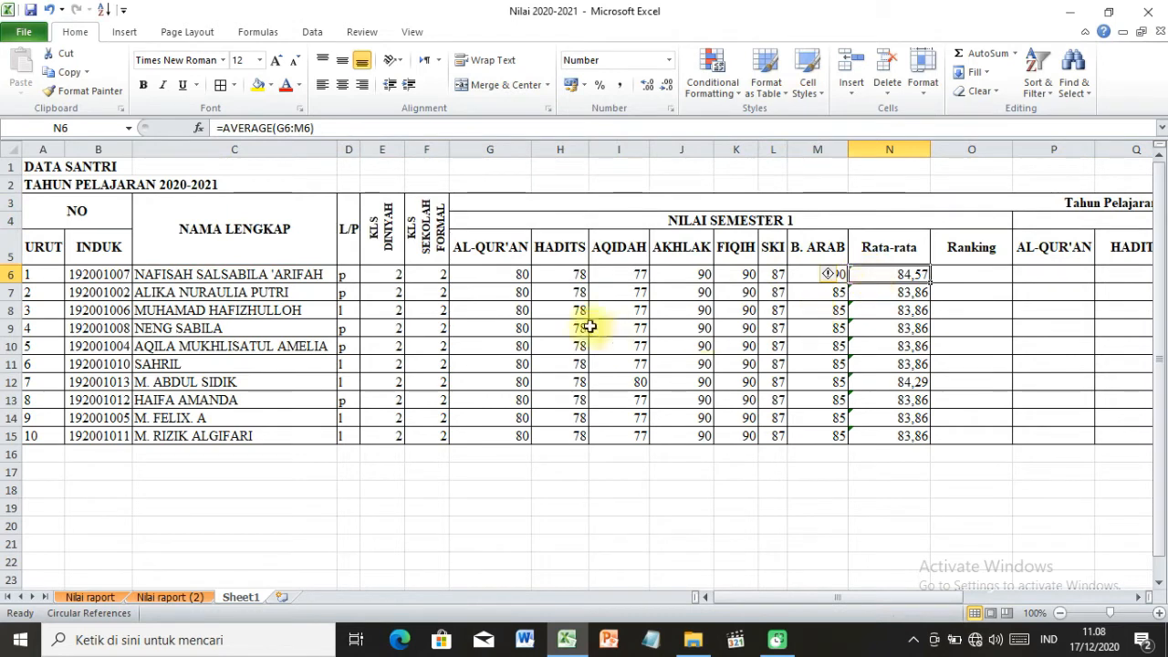
click(502, 245)
click(550, 245)
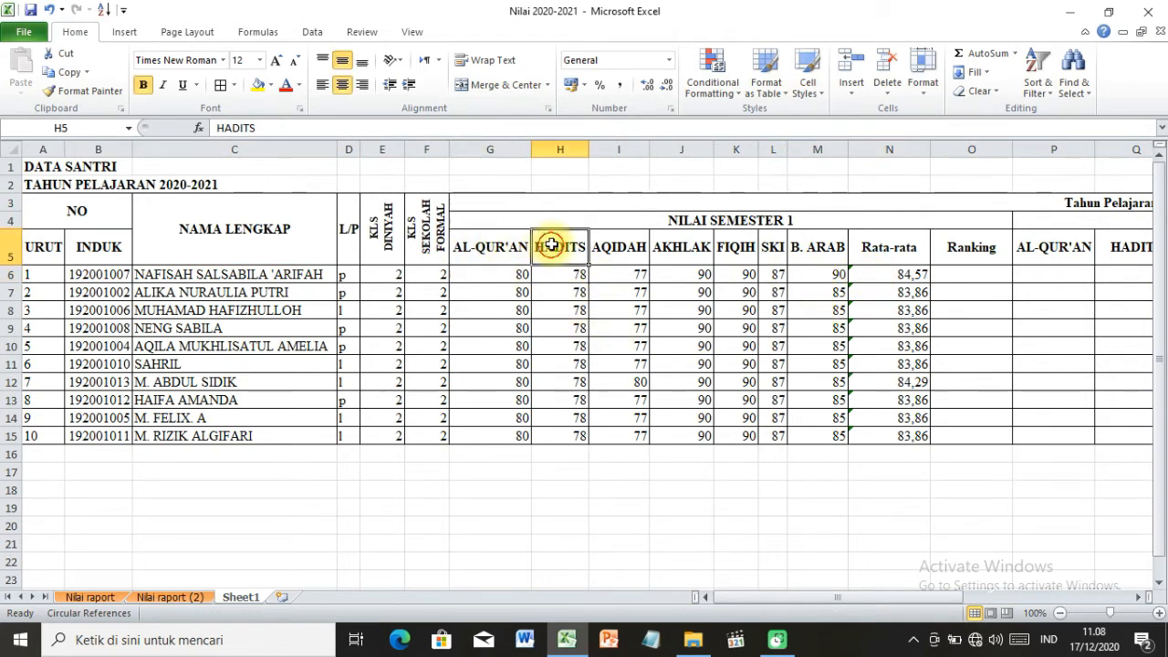
Enter the label Rata-rata in C16, below the last student's name.
click(276, 454)
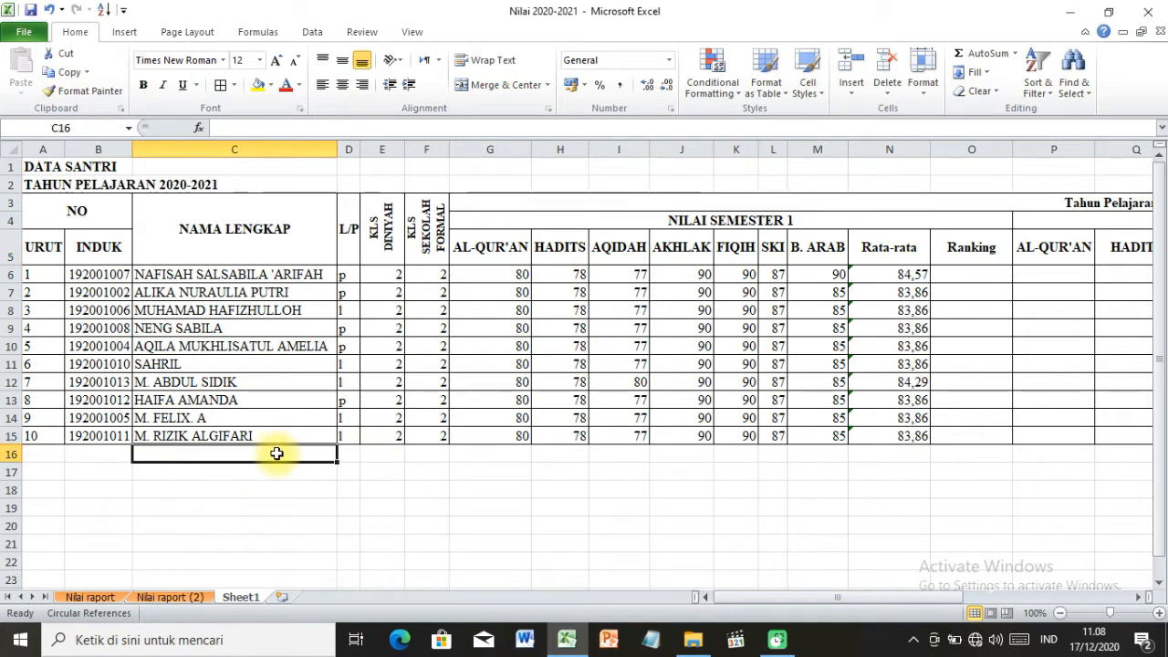
text(Rata-rata)
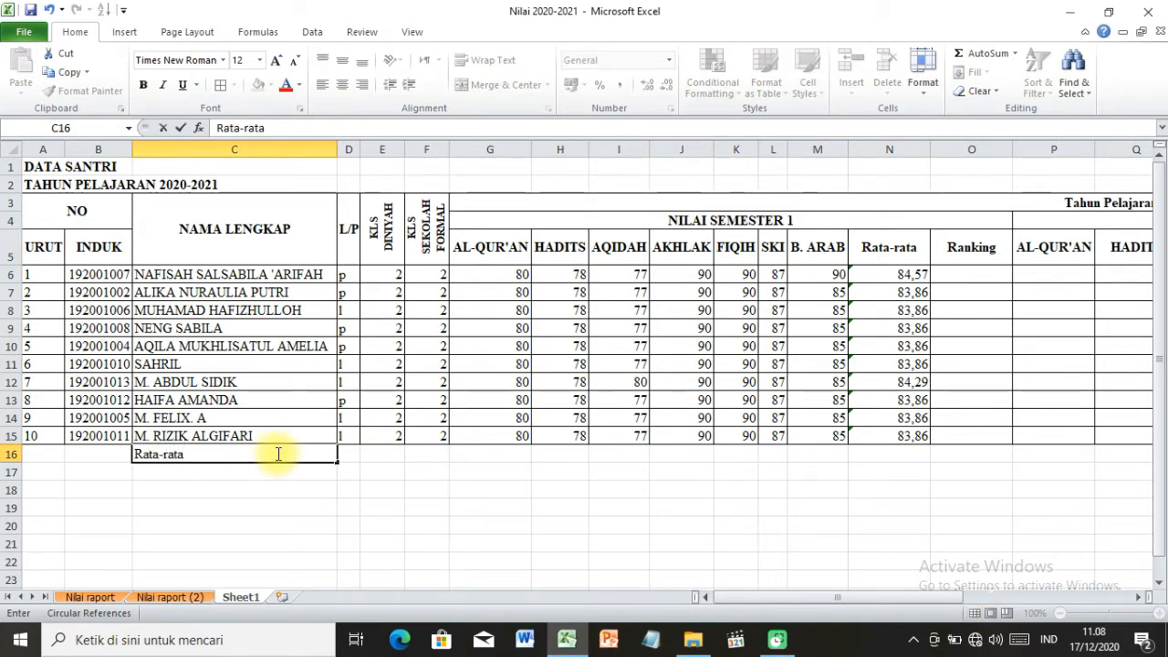
key(Tab)
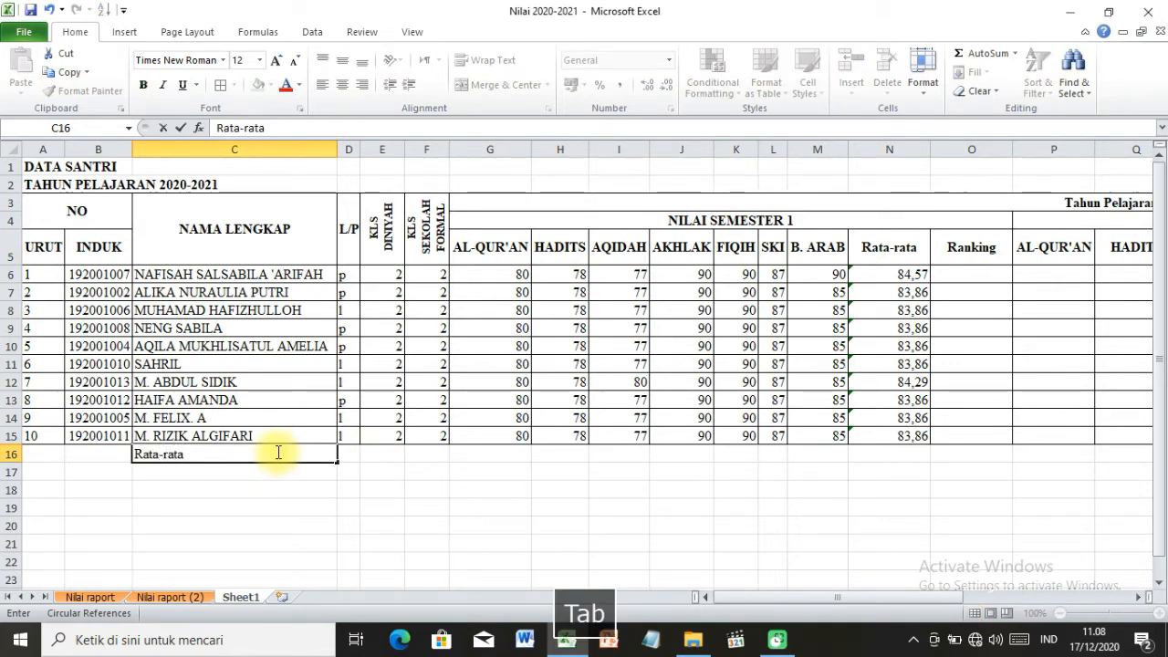
click(350, 488)
click(312, 454)
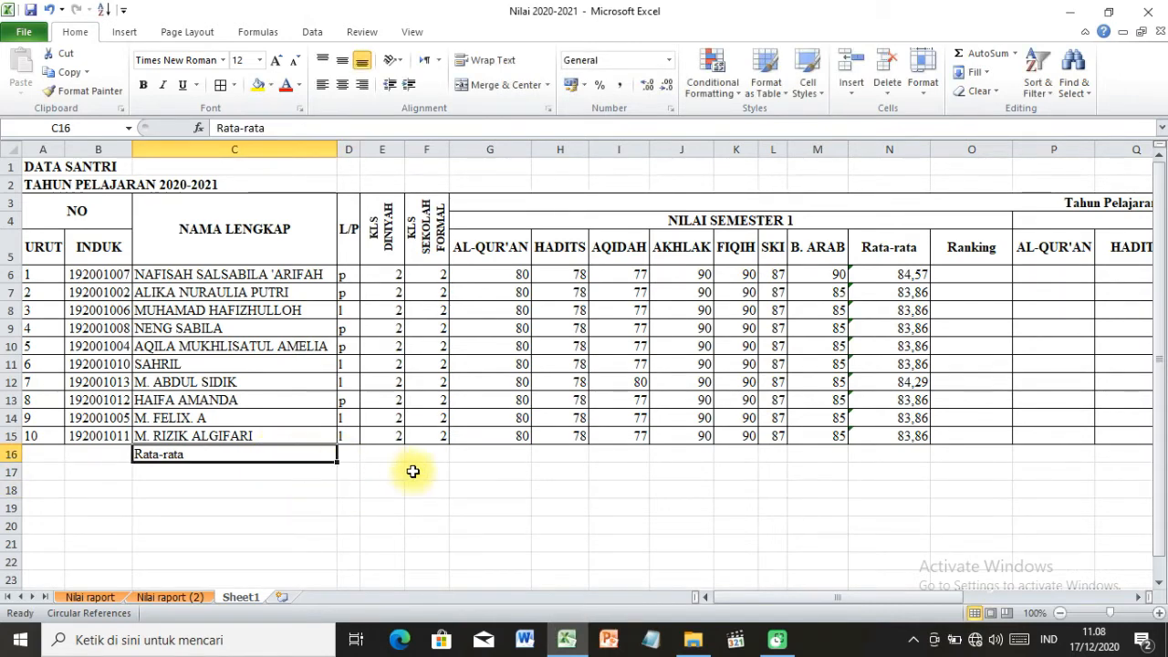
Calculate the class average for AL-QUR'AN in G16 with an AVERAGE formula over G6:G15.
click(509, 450)
text(=)
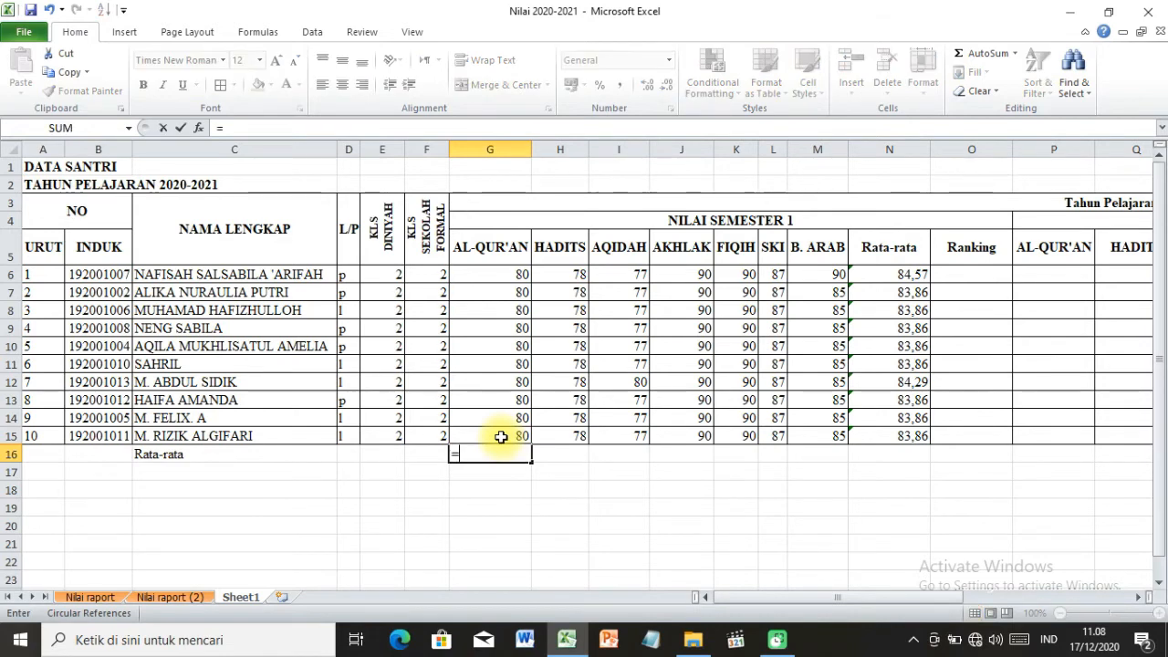
text(aver)
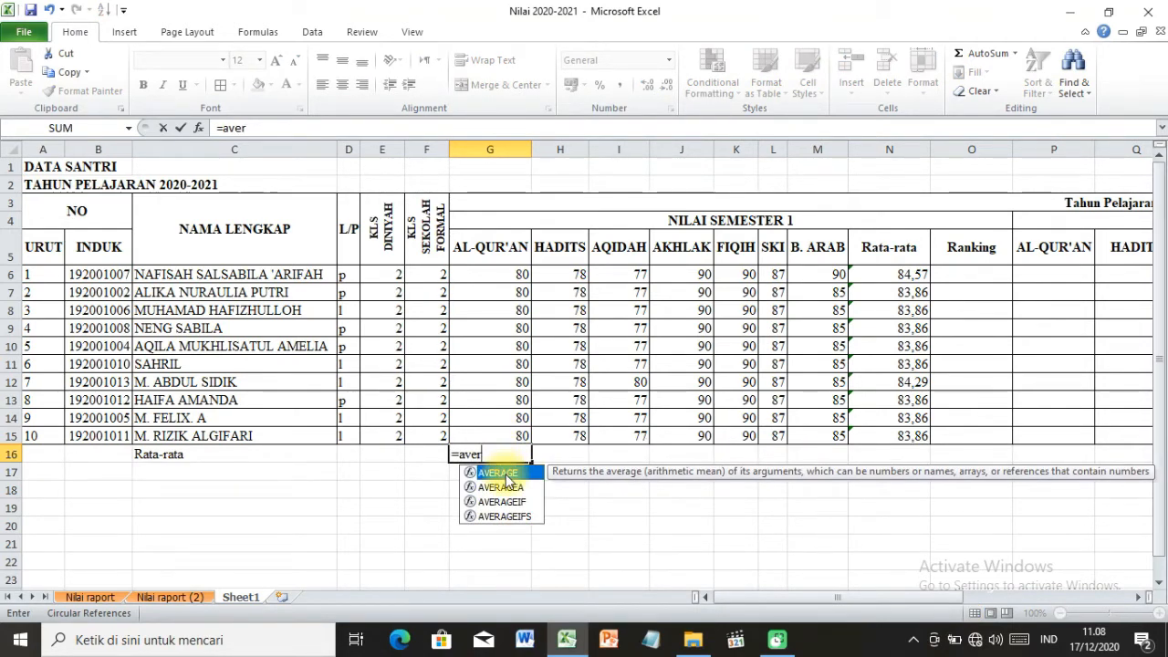
double_click(506, 474)
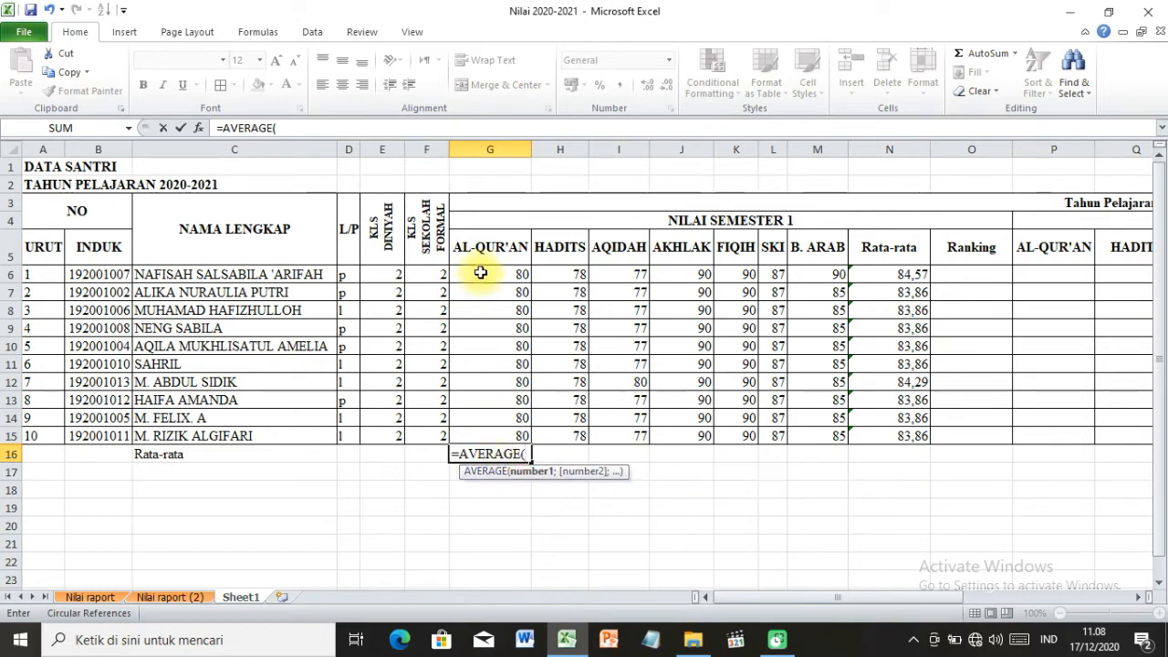
drag(481, 272, 506, 434)
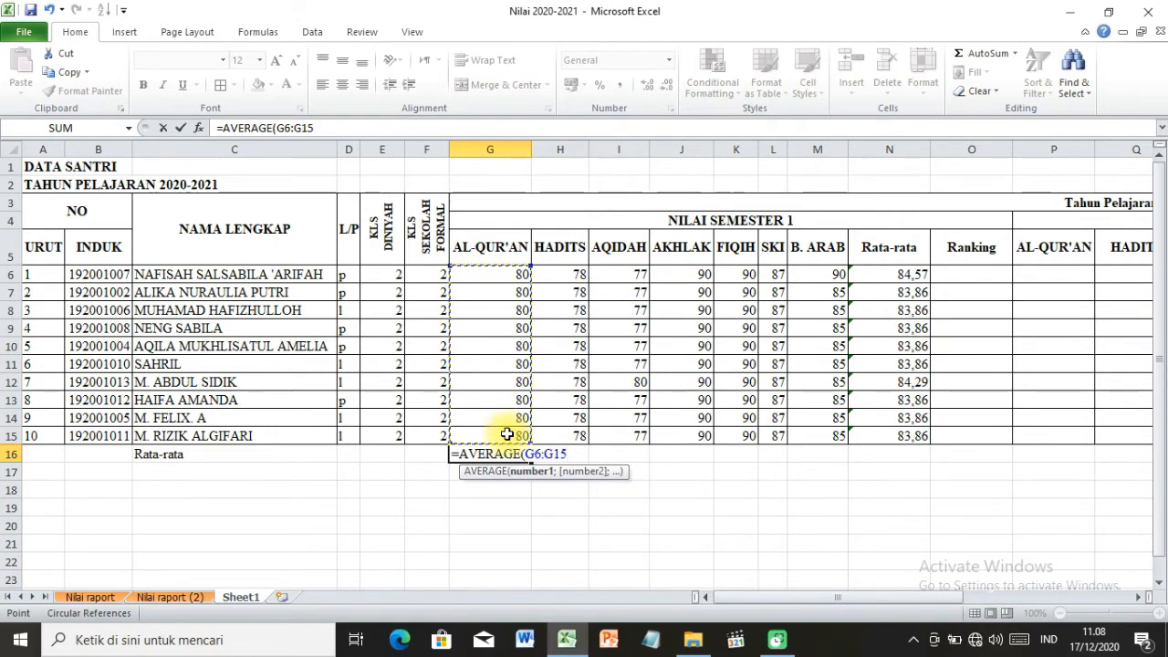
key(Return)
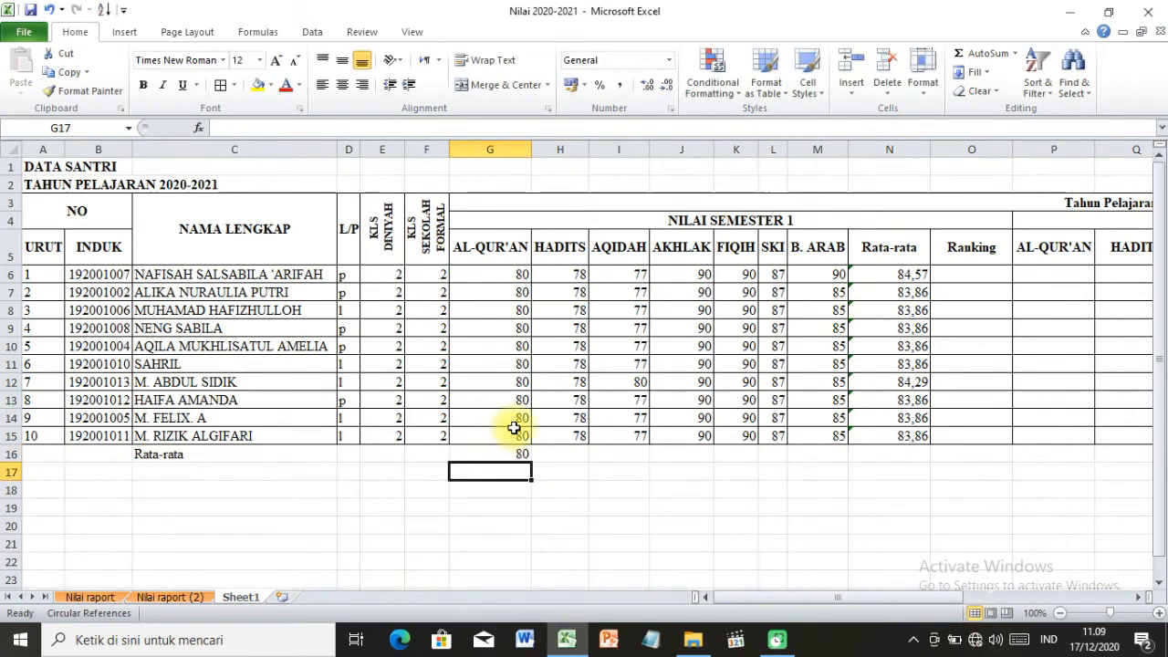
Copy the AVERAGE formula from G16 across the other subject columns through M16.
click(509, 453)
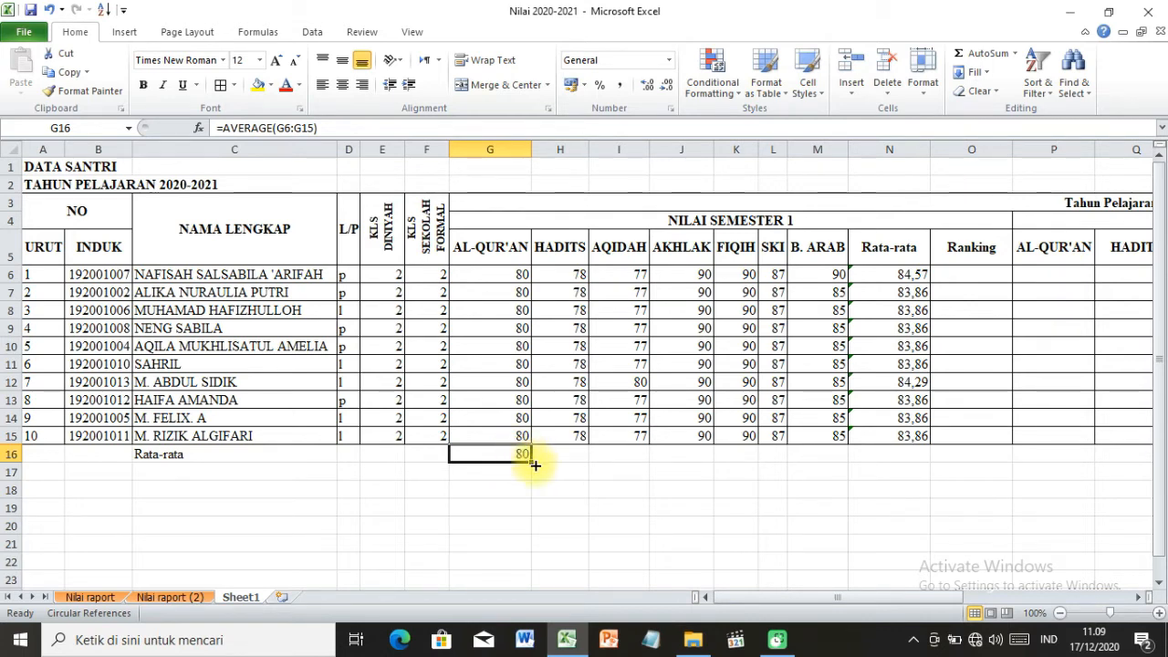
drag(534, 464, 534, 463)
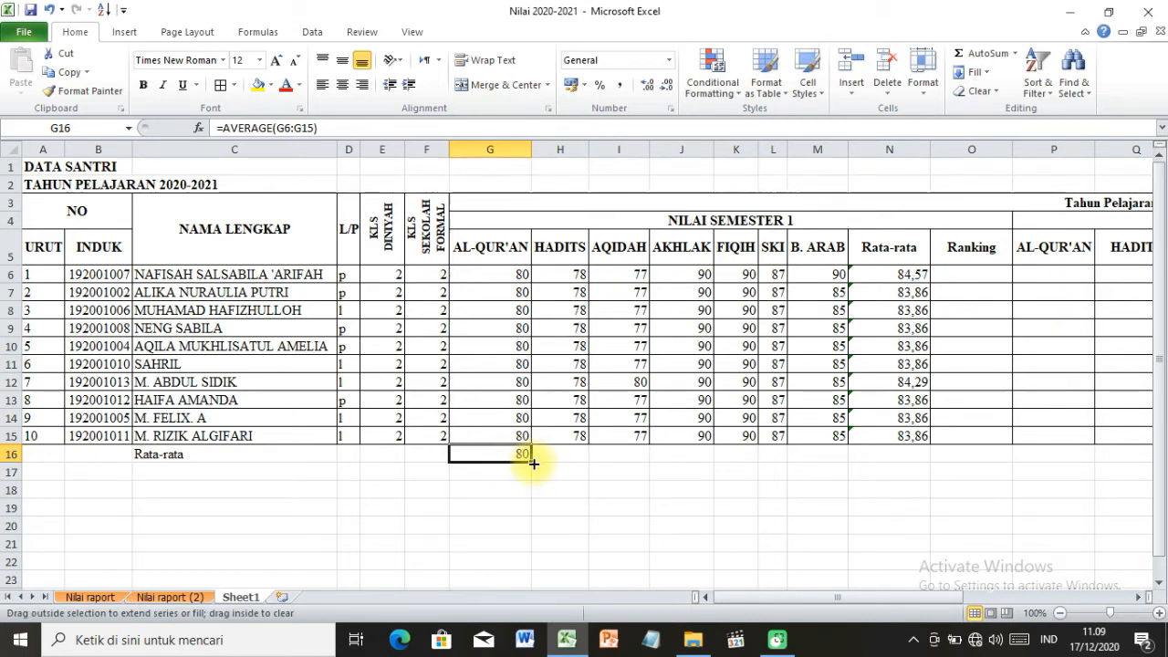
drag(534, 463, 824, 478)
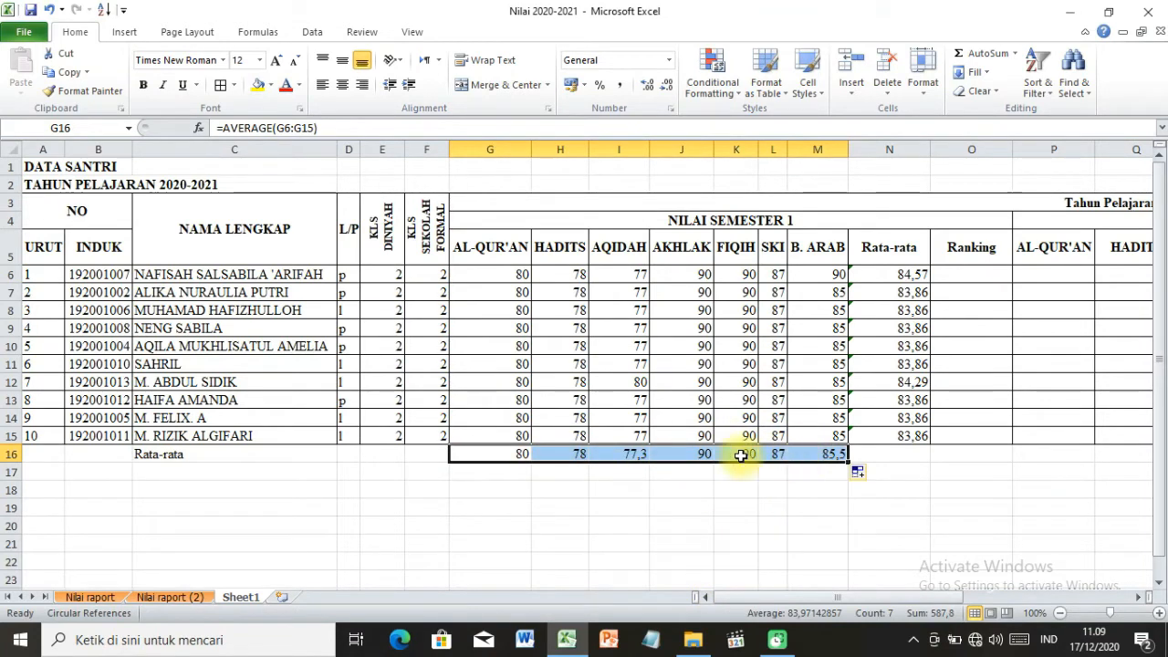
Apply all borders to the subject averages in G16:M16 and to the range A12:F16.
click(217, 86)
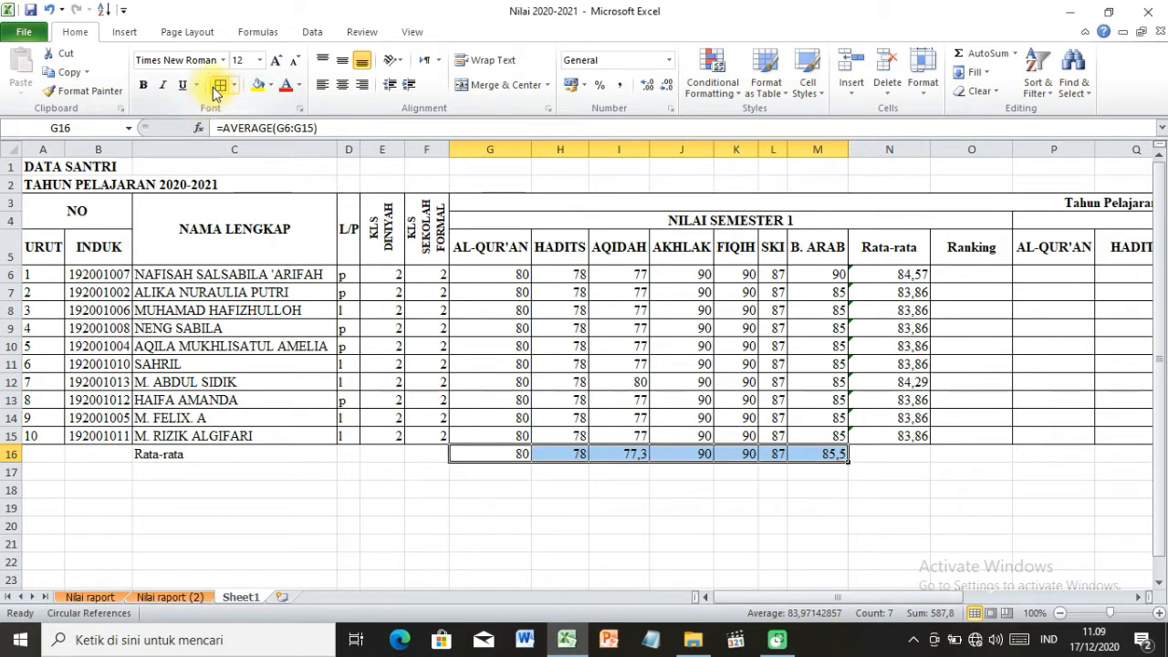
click(684, 471)
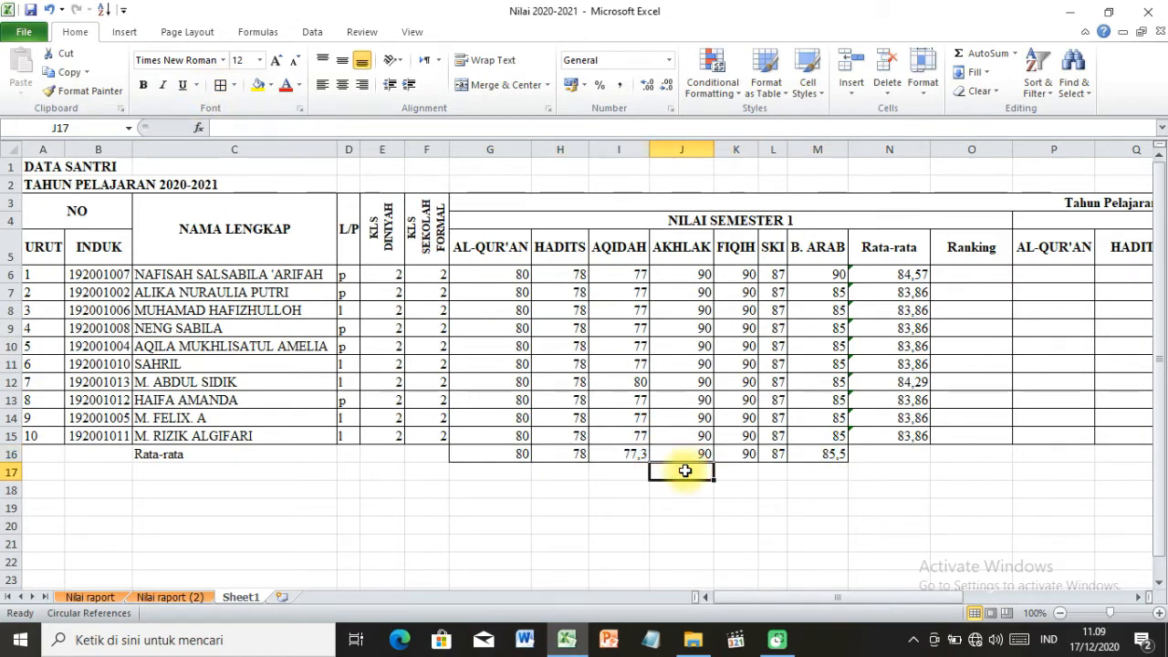
click(502, 452)
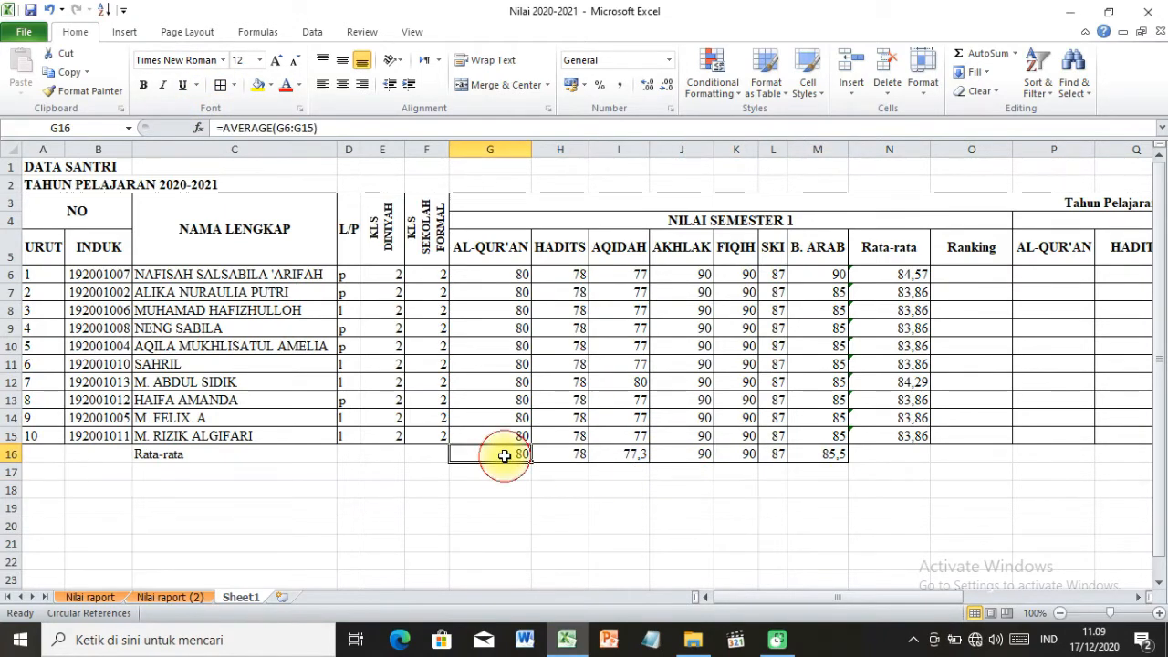
click(825, 447)
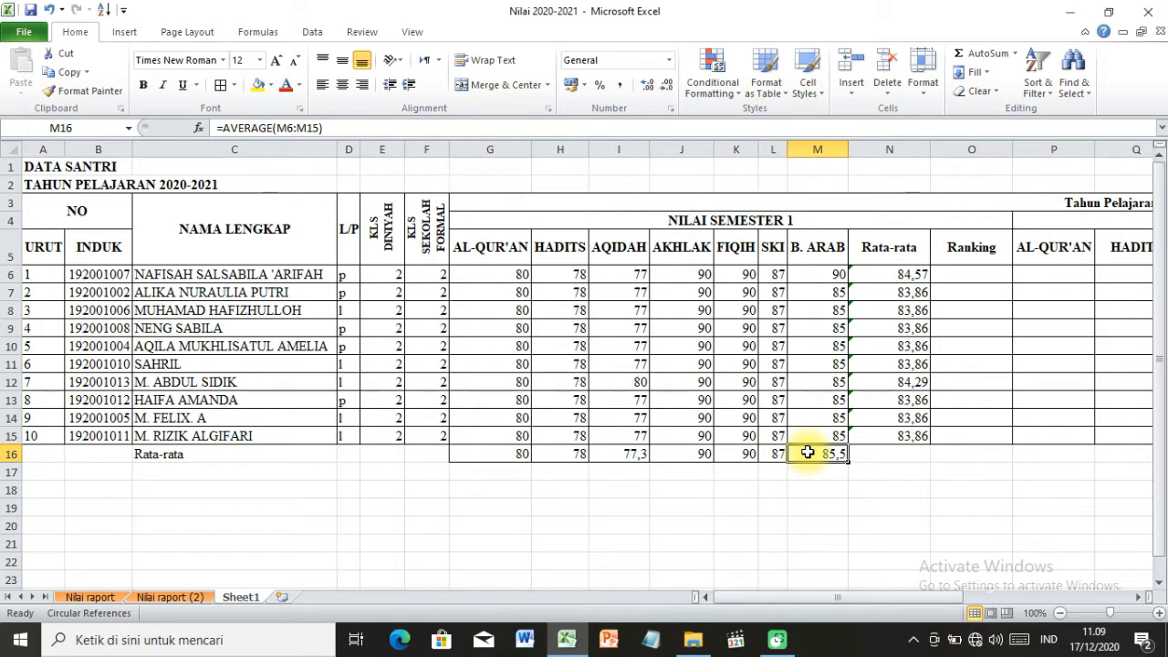
drag(41, 381, 416, 443)
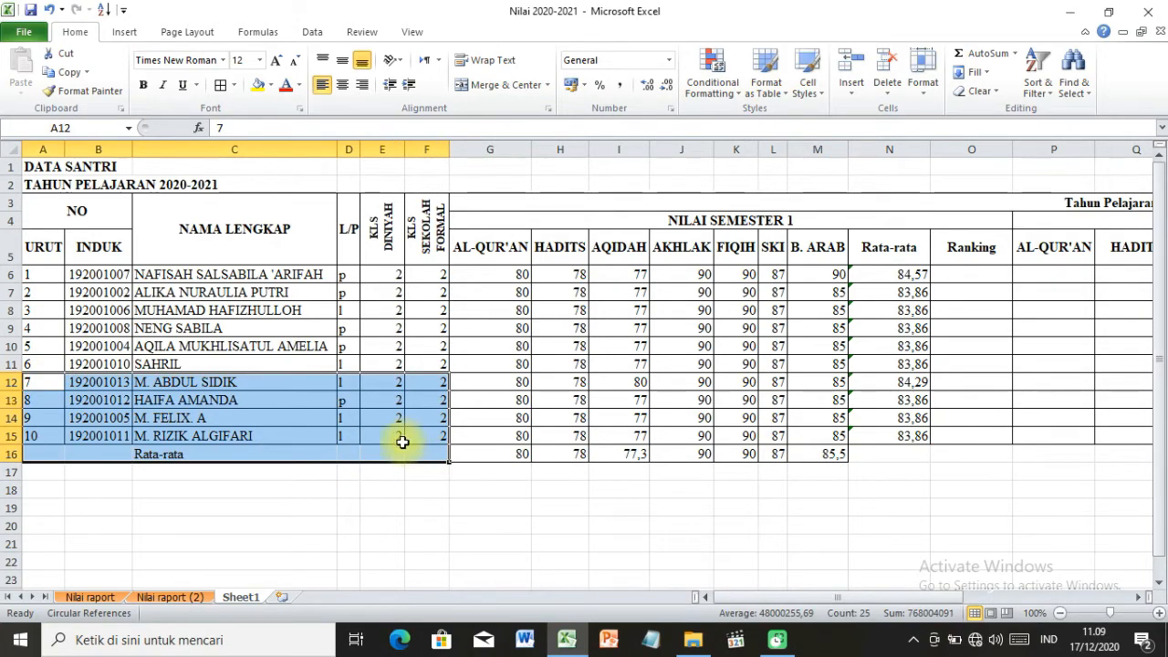
click(222, 87)
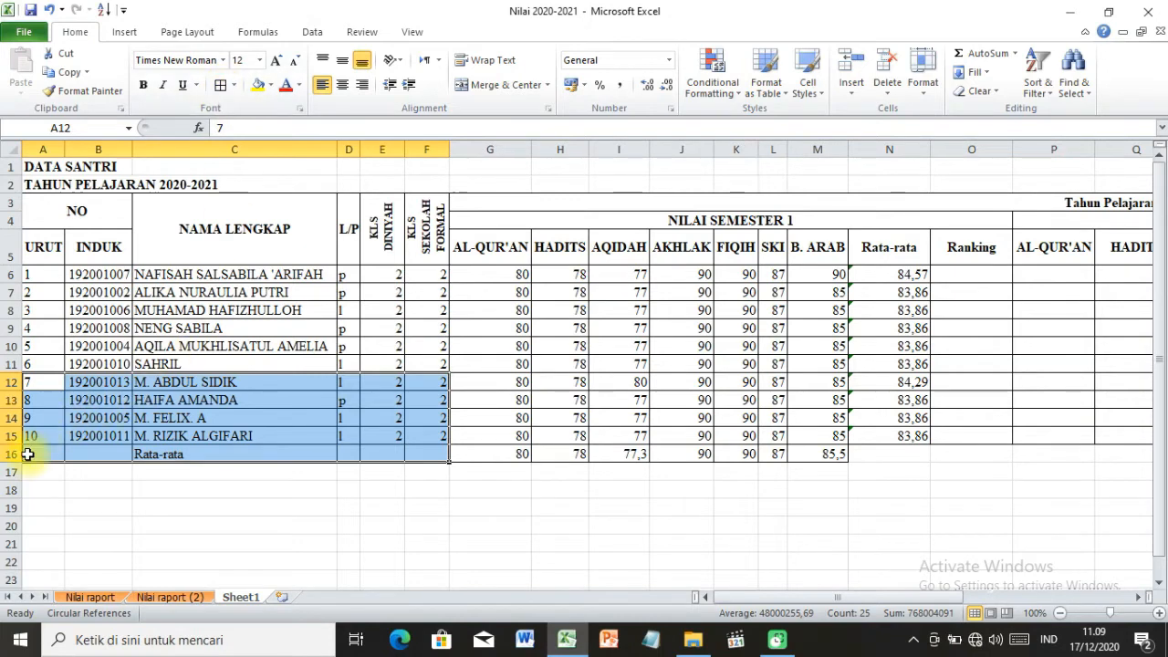
Merge and center A16:F16 so the Rata-rata label spans the columns before the scores.
drag(32, 452, 438, 459)
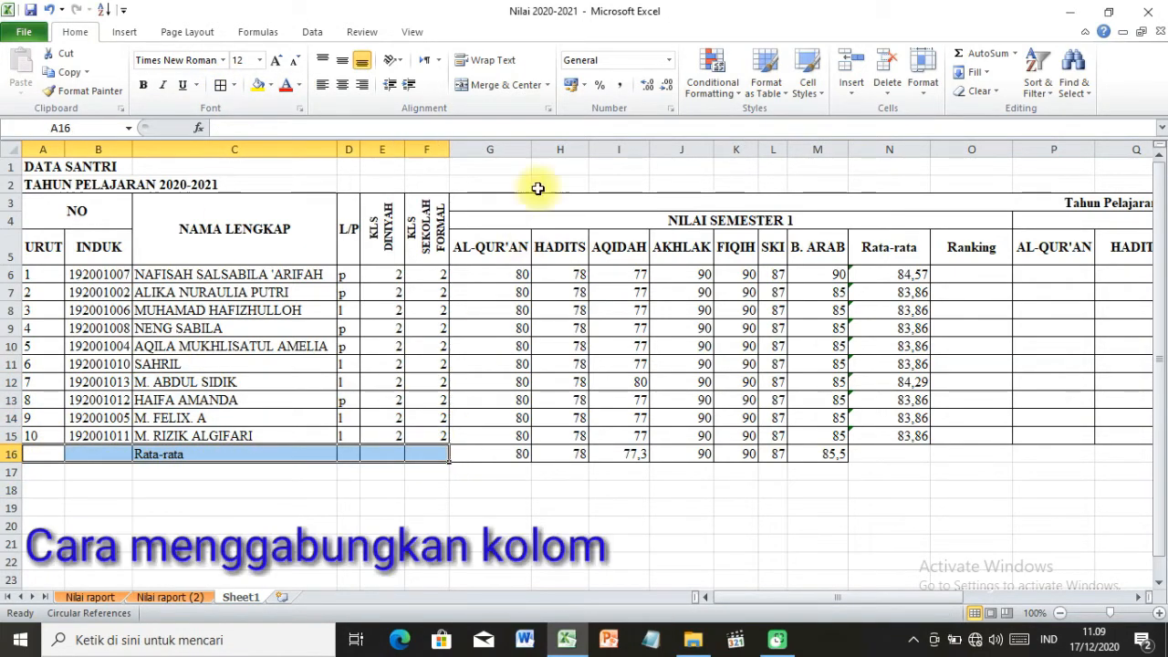
click(526, 85)
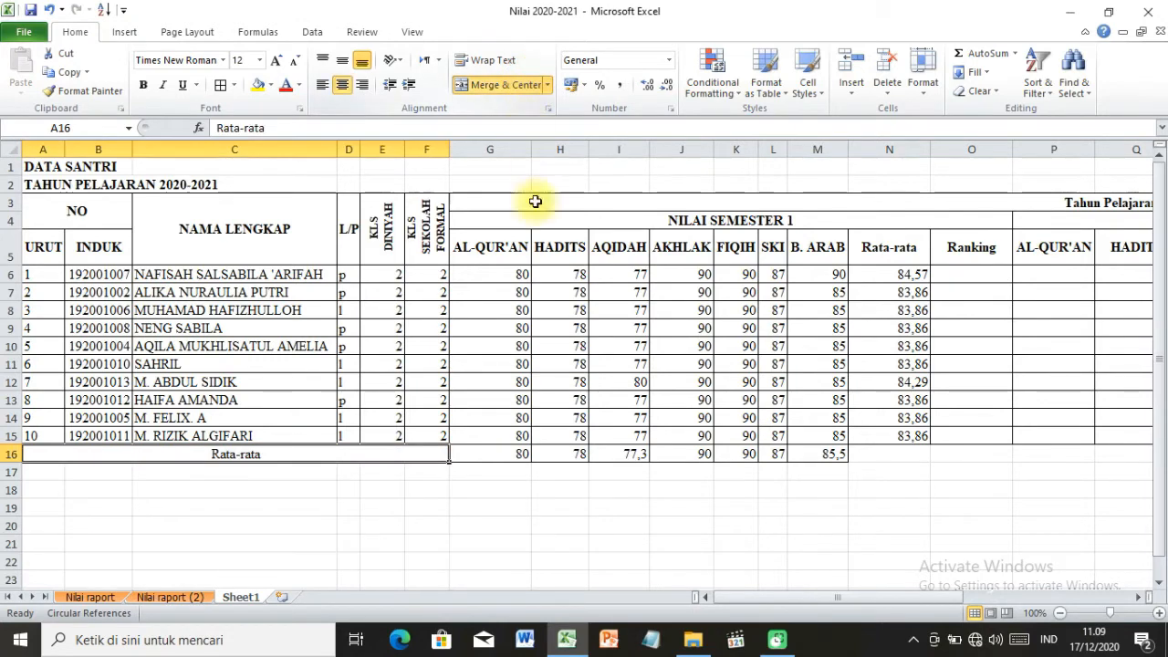
click(546, 497)
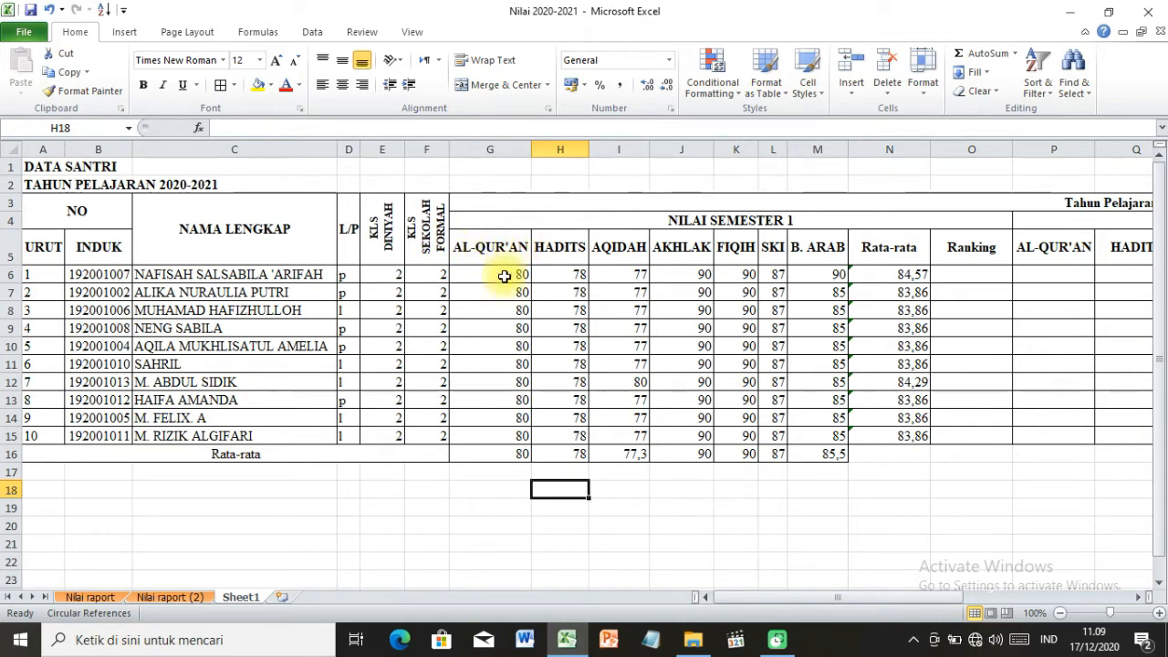
Fill the semester 1 header cells G4:O5, from NILAI SEMESTER 1 down to the subject headings, with light olive green.
drag(511, 248, 901, 227)
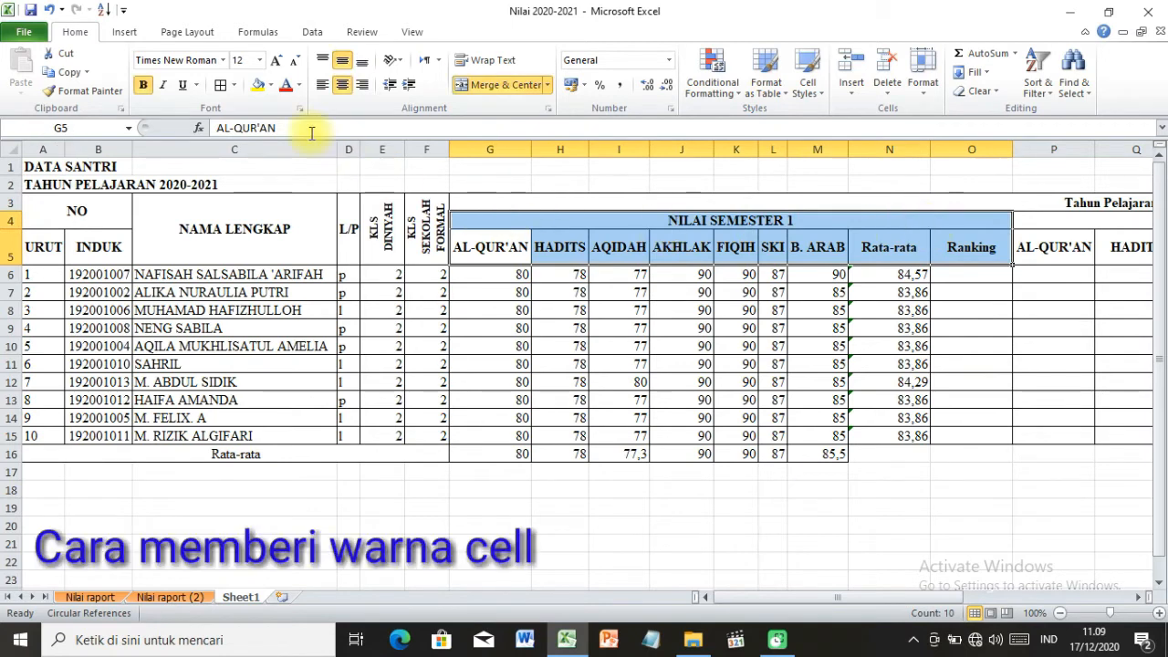
click(270, 86)
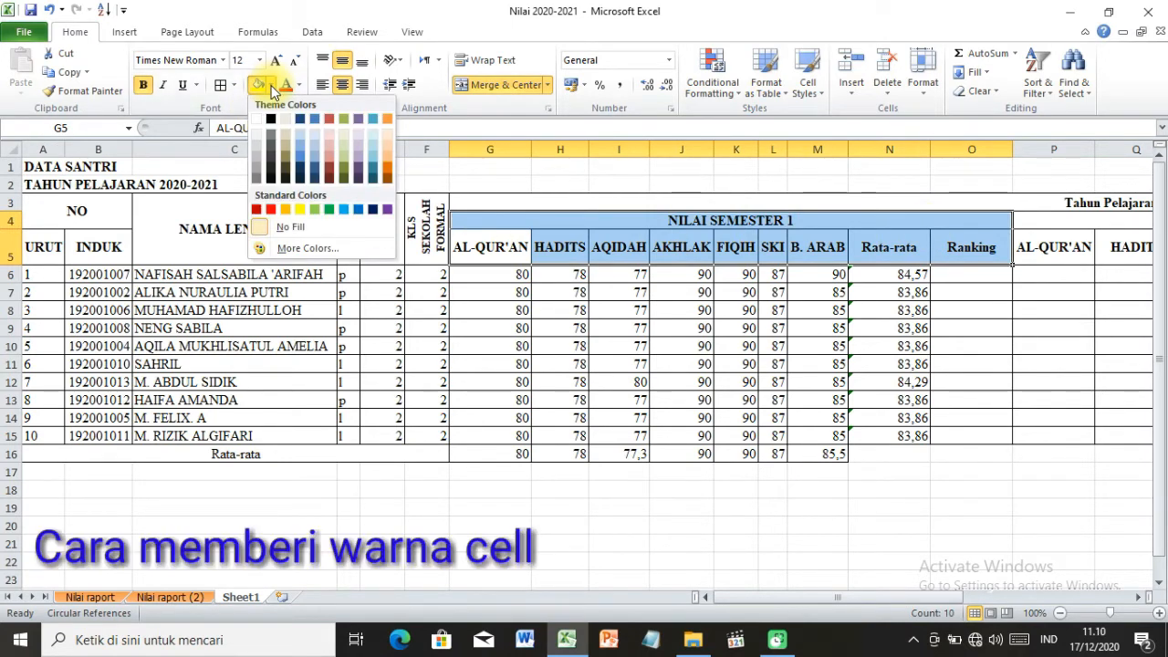
click(343, 149)
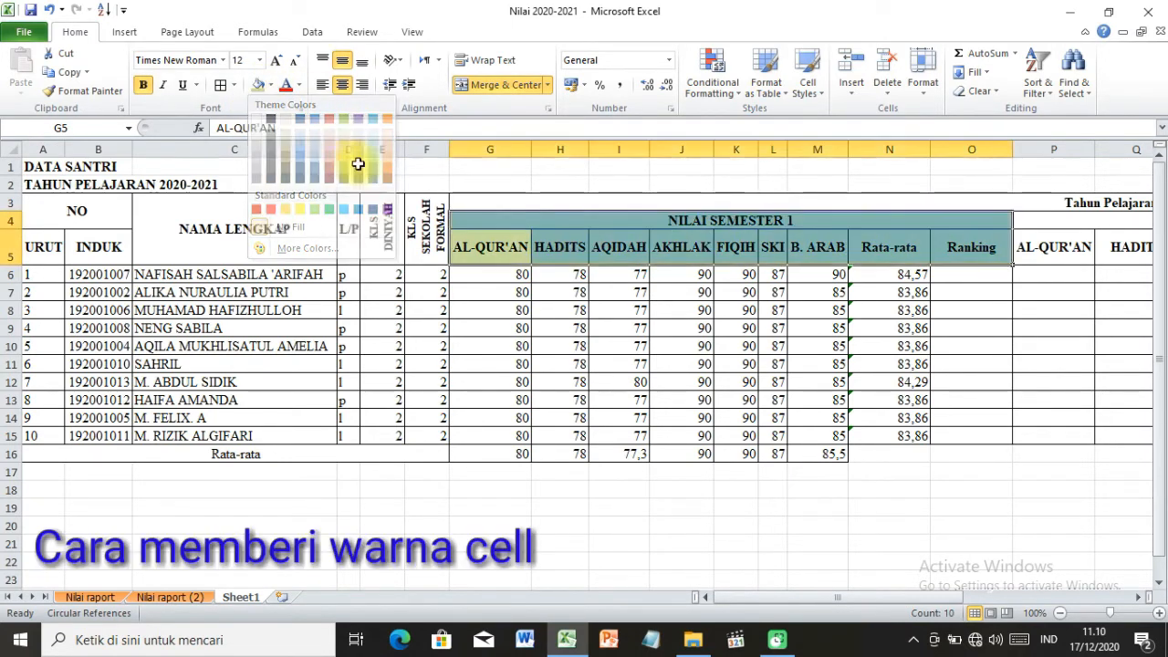
click(639, 330)
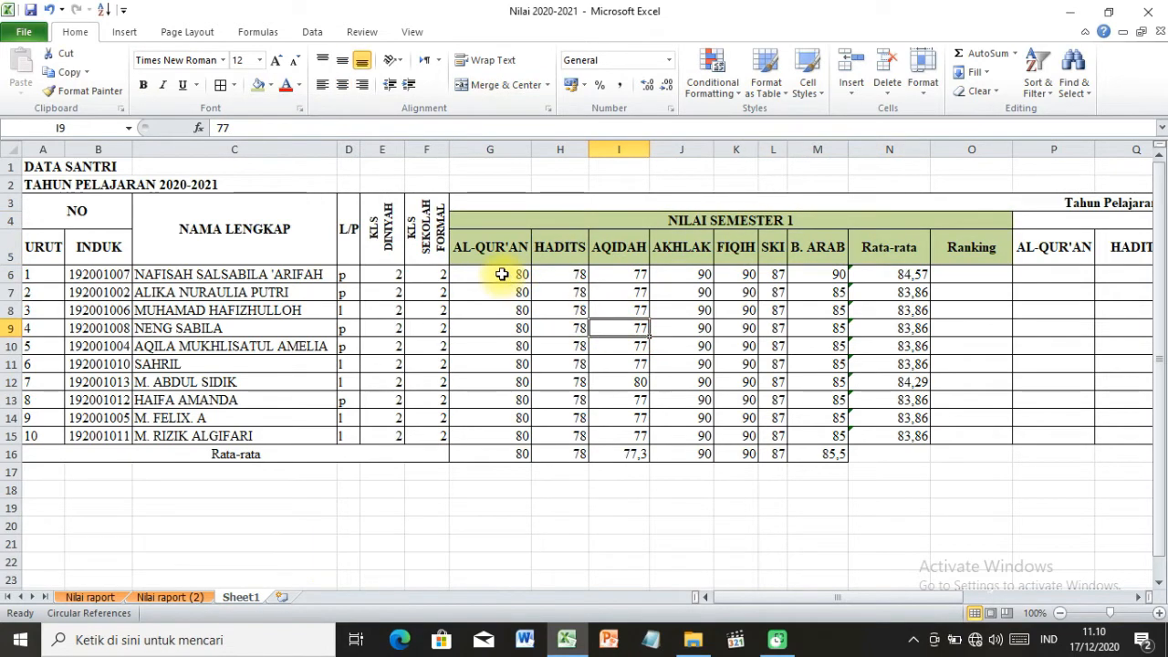
Fill the subject score cells G6:M15 with standard yellow.
drag(508, 272, 836, 436)
click(270, 84)
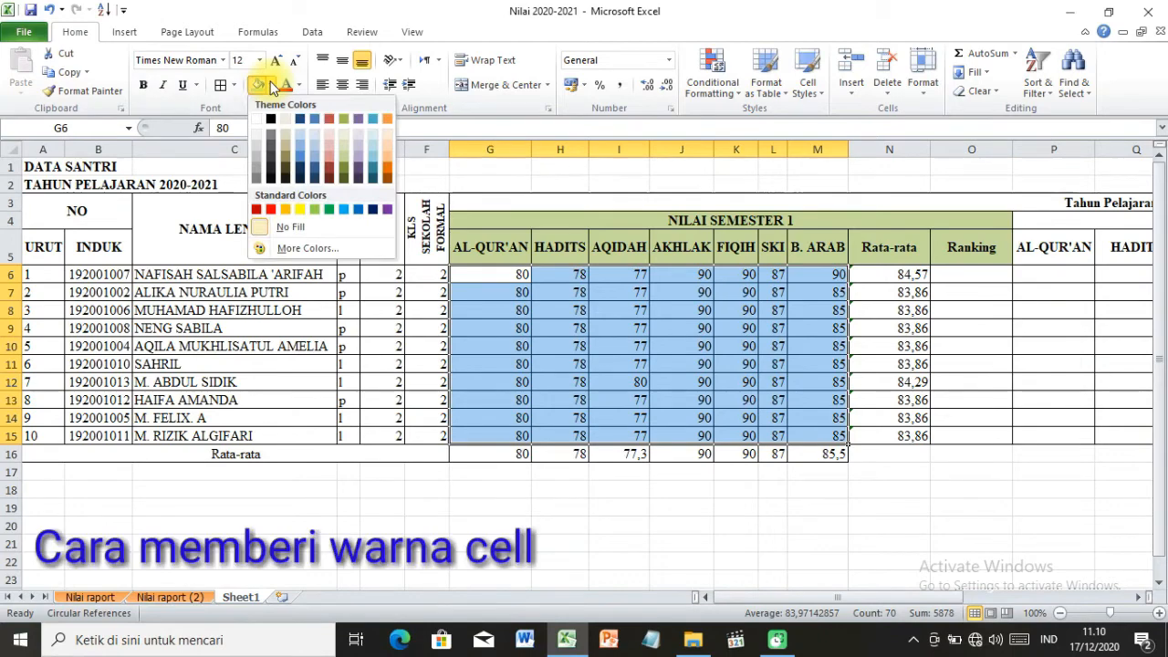
click(299, 209)
click(739, 508)
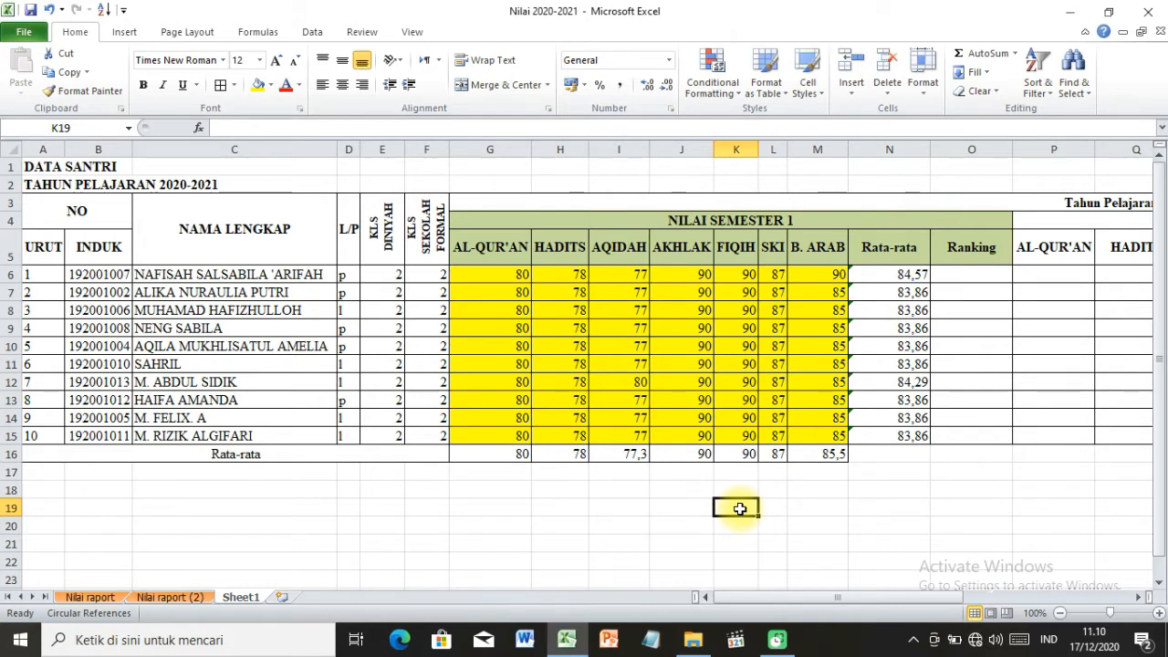
Insert a new column between B. ARAB and Rata-rata in the semester 1 section.
click(973, 274)
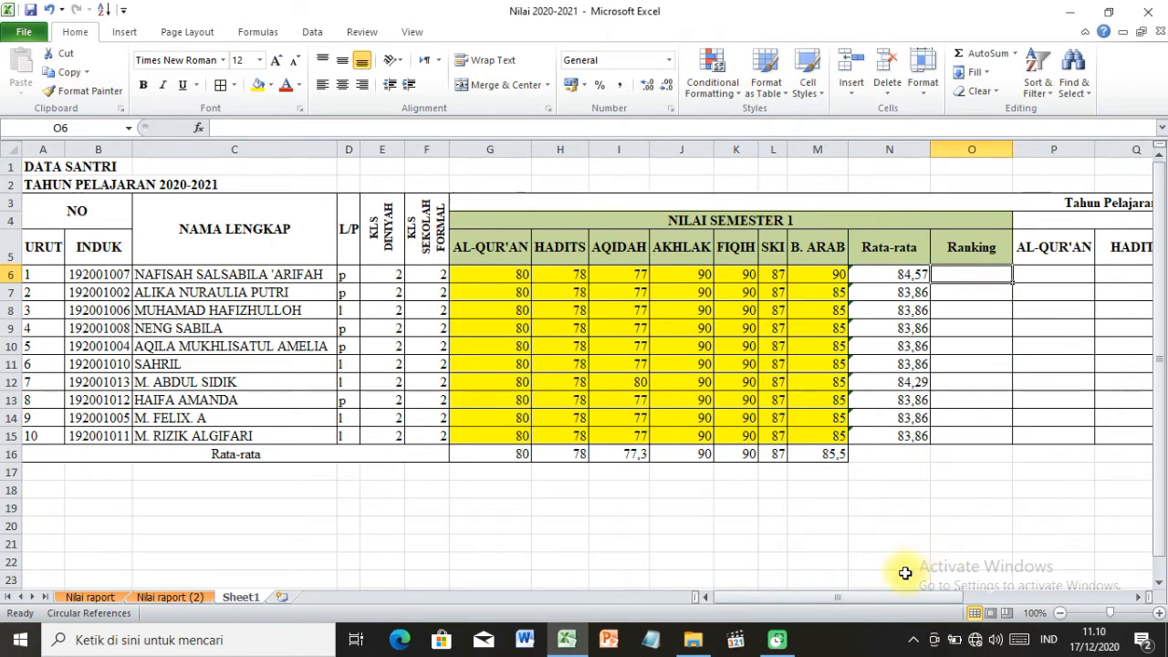
mouse_move(902, 596)
mouse_down()
mouse_move(1085, 598)
mouse_move(1044, 590)
mouse_move(903, 612)
mouse_move(890, 606)
mouse_move(895, 598)
mouse_up()
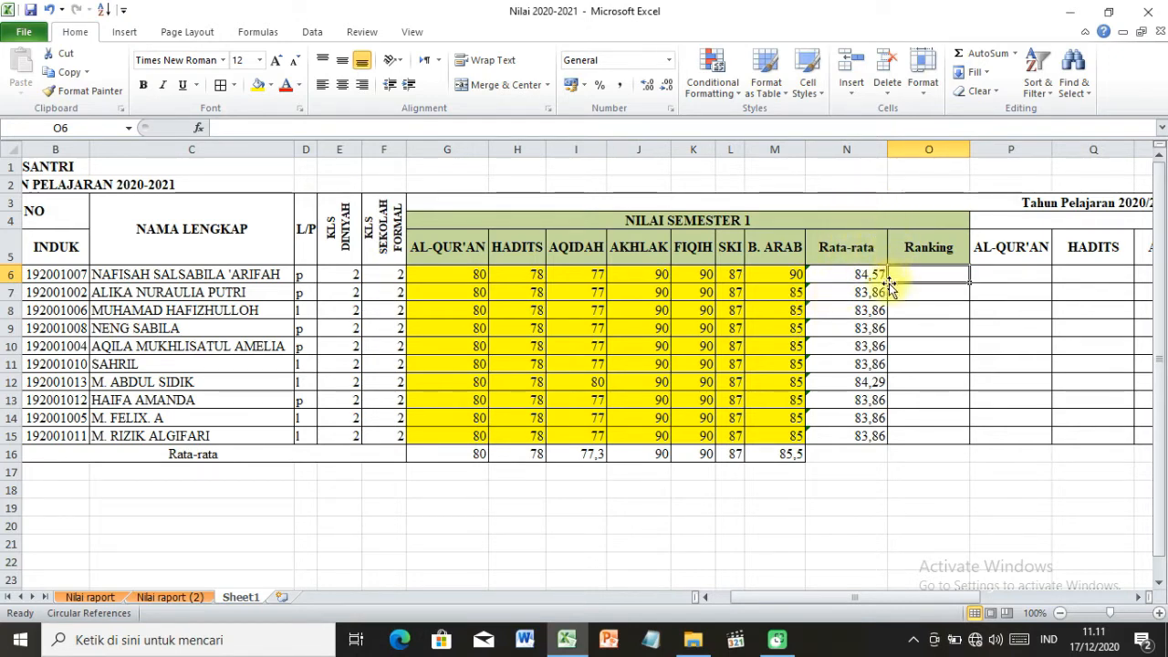
click(842, 242)
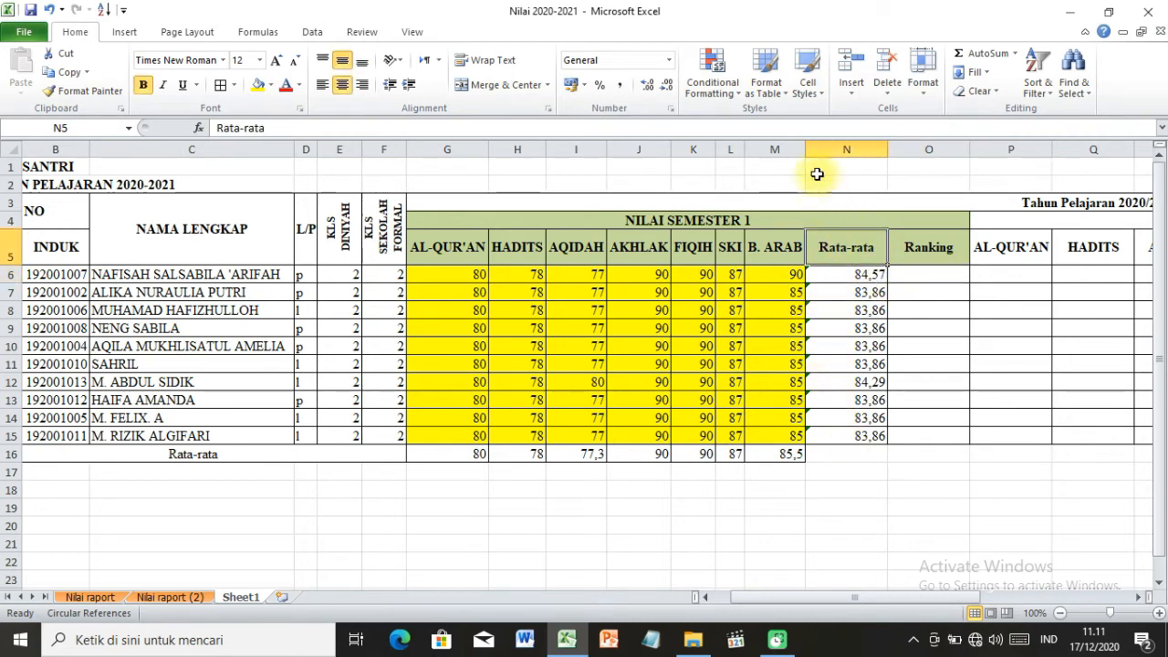
click(818, 148)
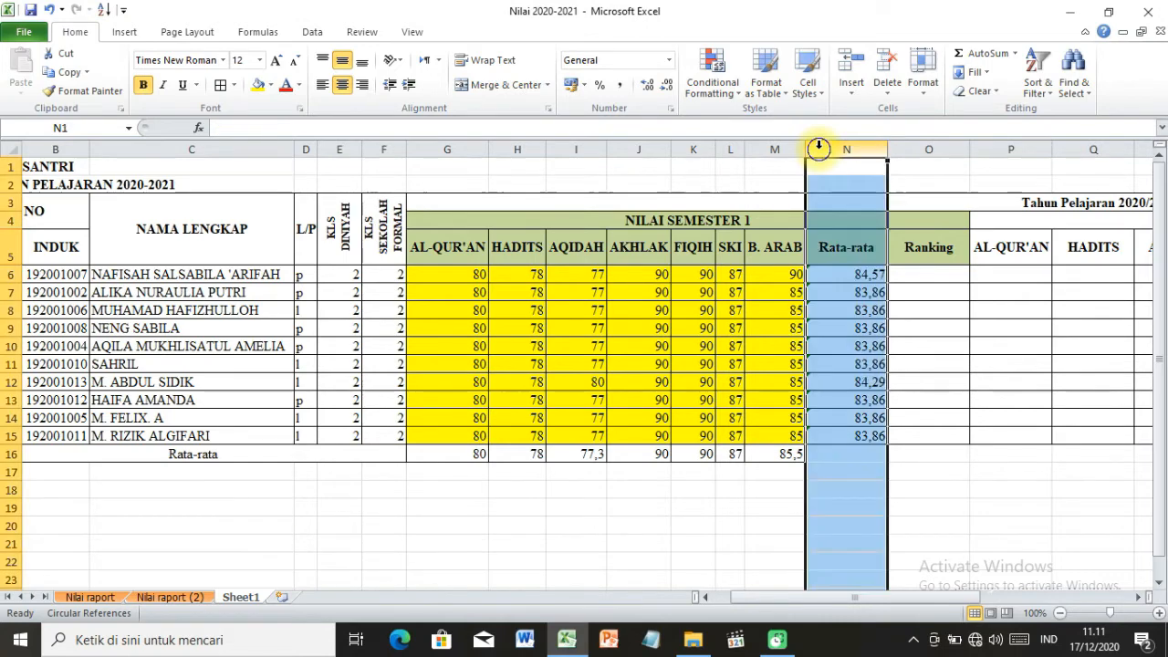
right_click(818, 148)
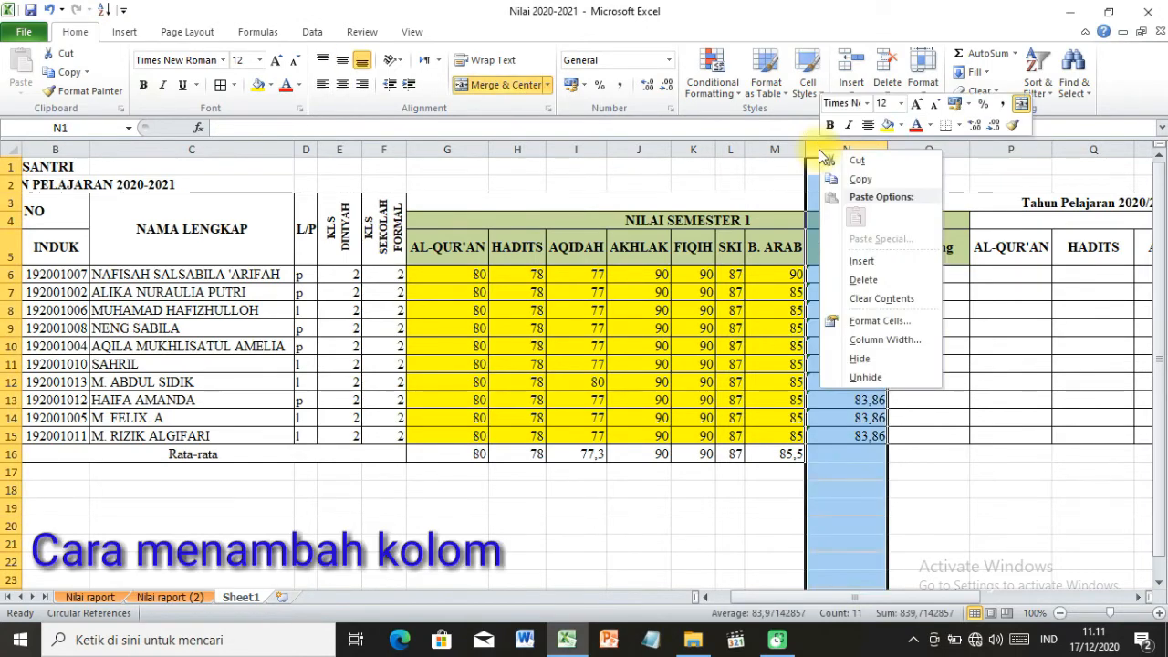
click(884, 263)
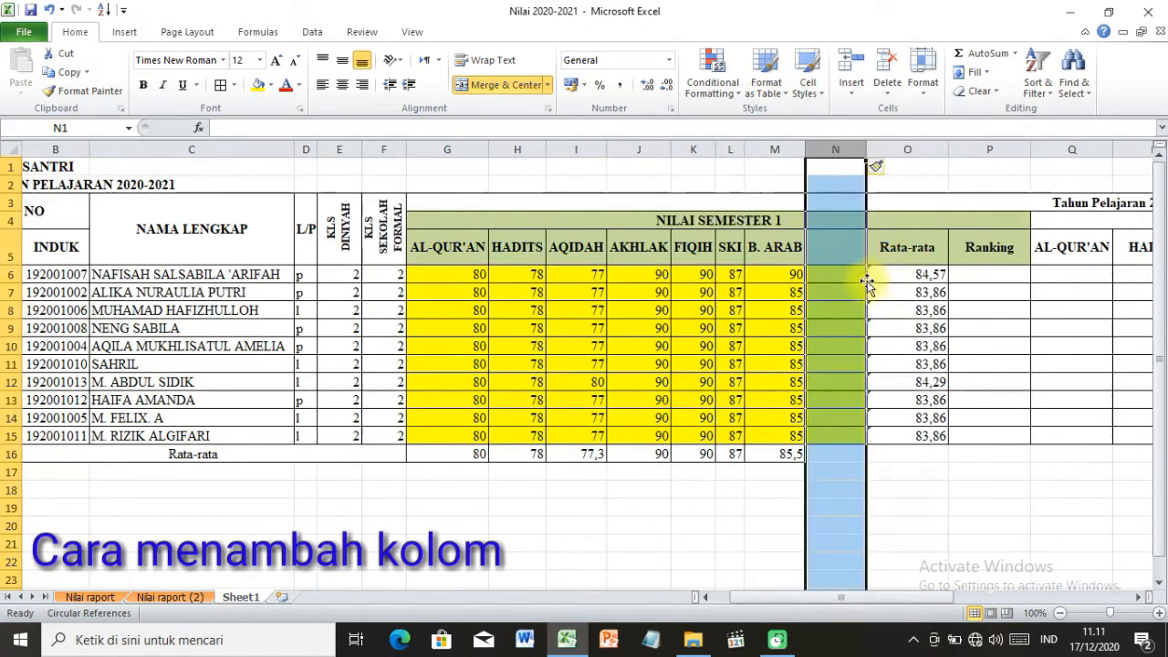
Enter the heading Jumlah in N5 of the new column.
click(834, 270)
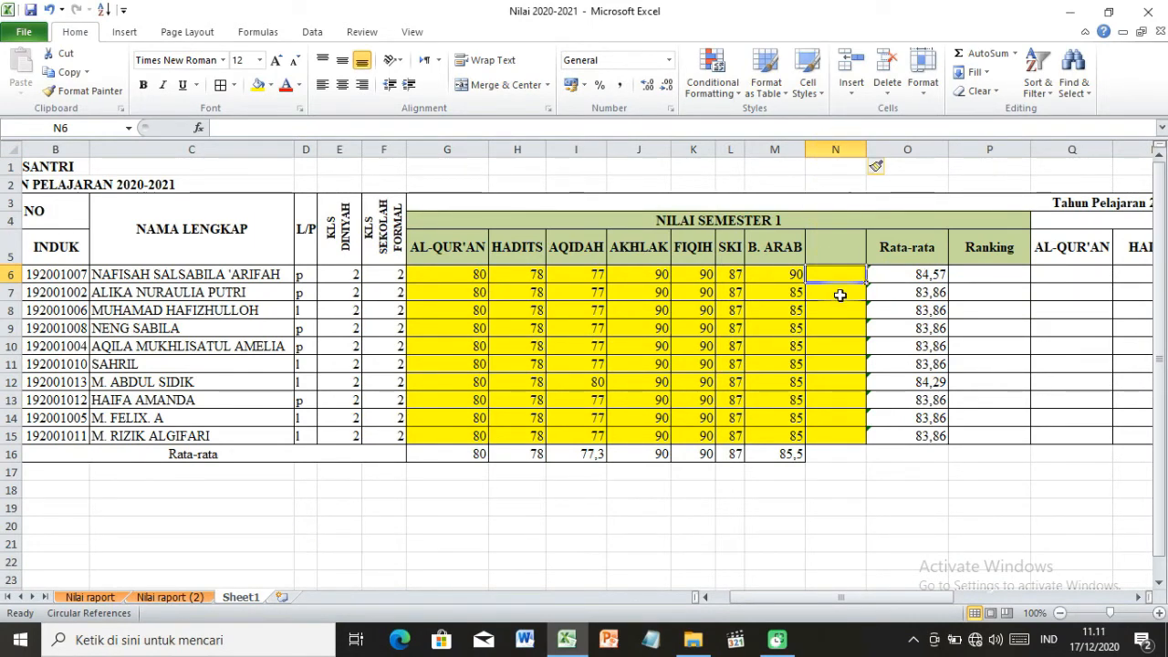
click(830, 248)
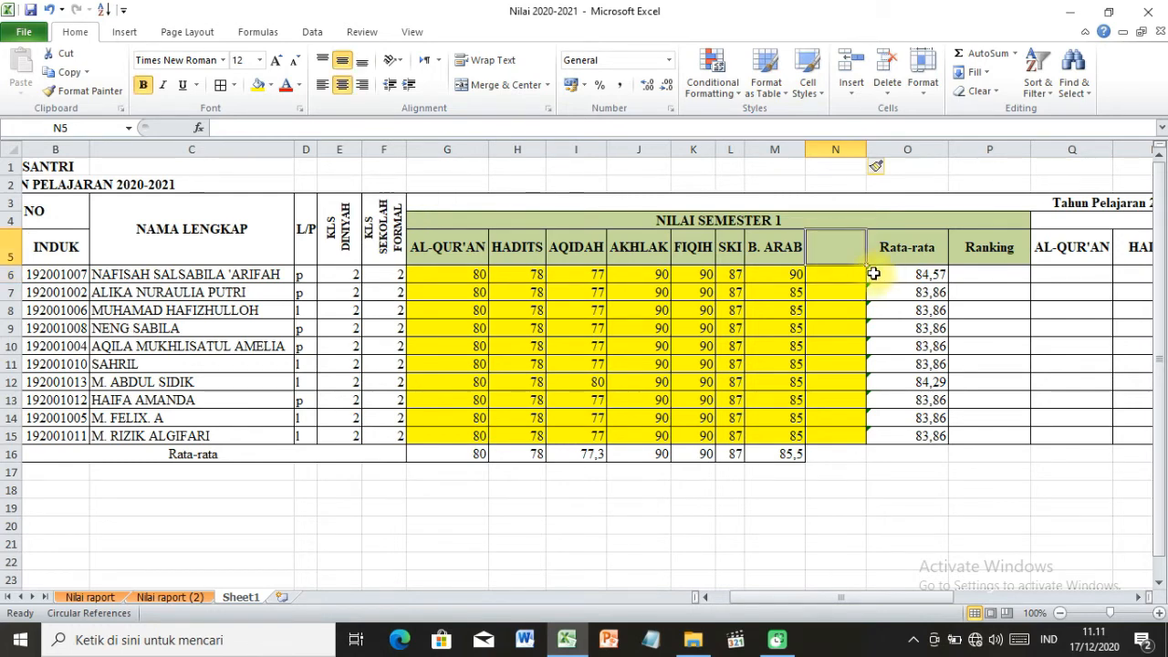
text(Jumlah)
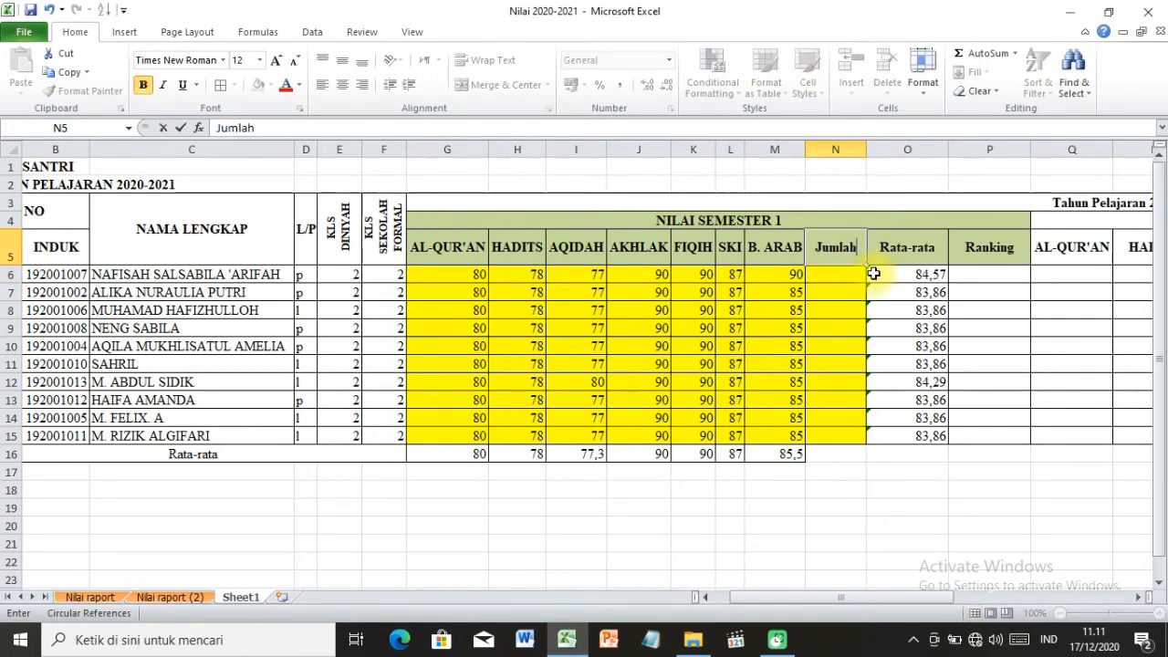
click(960, 309)
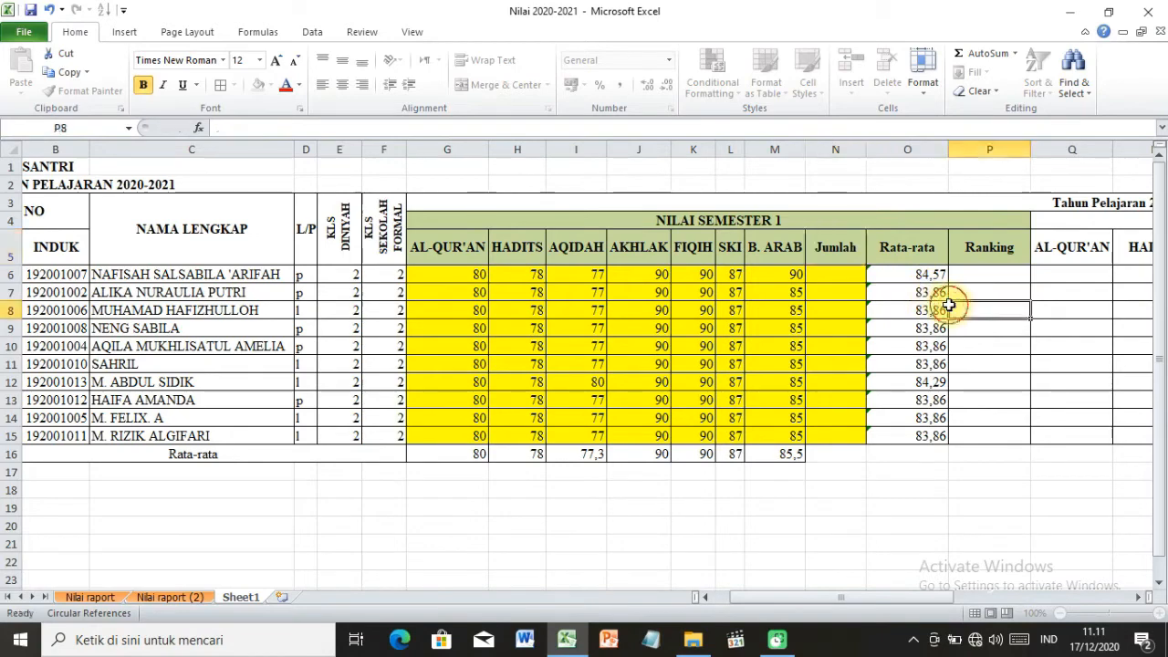
Total the first student's subject scores in N6 with the formula =SUM(G6:M6).
click(837, 276)
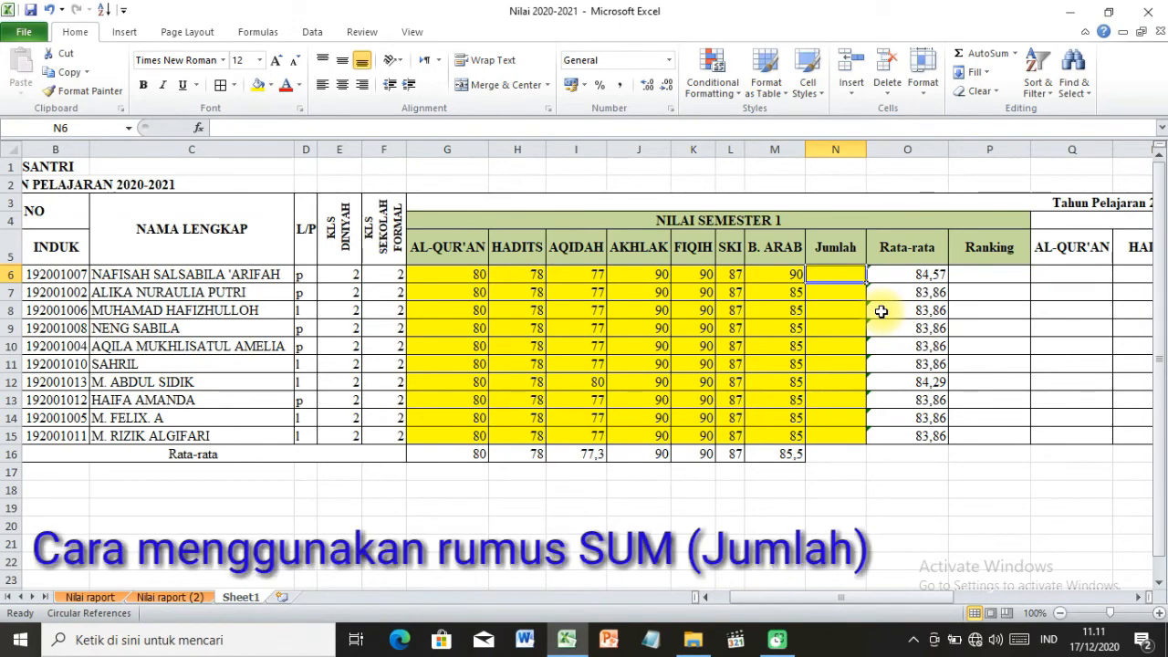
text(=)
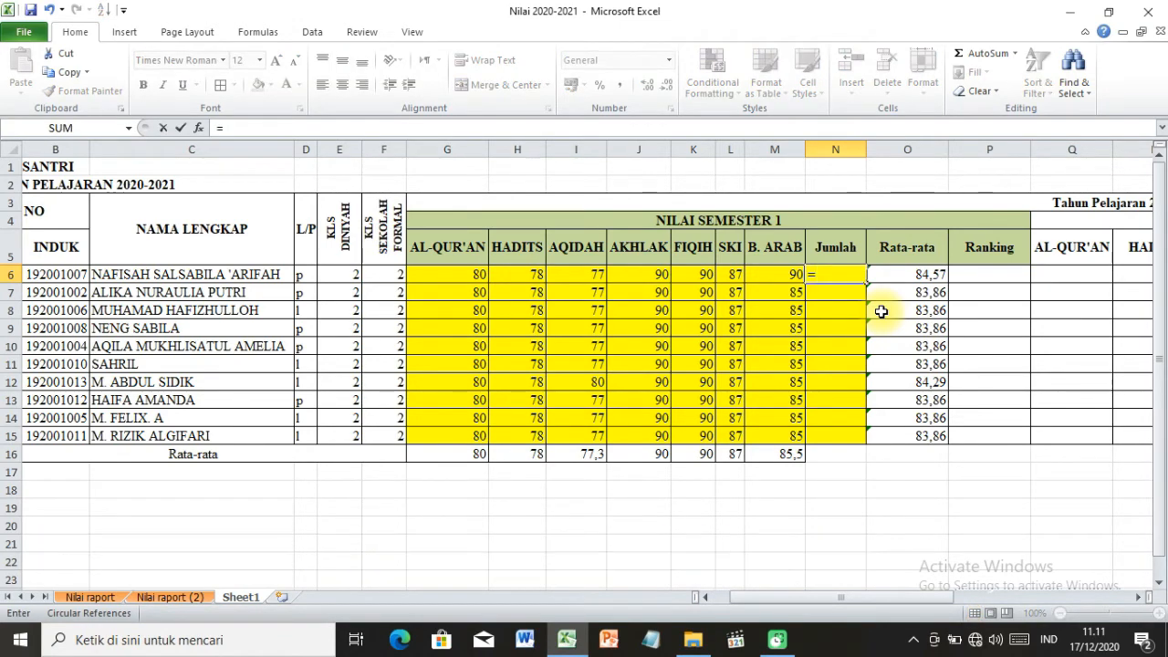
text(sum)
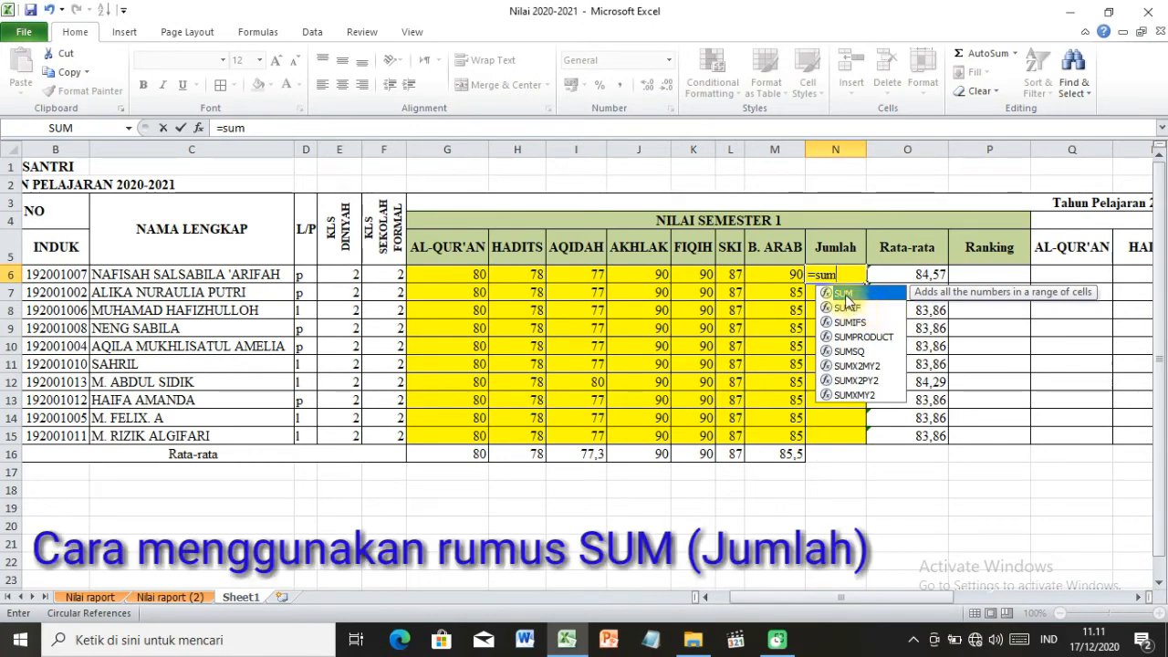
double_click(844, 294)
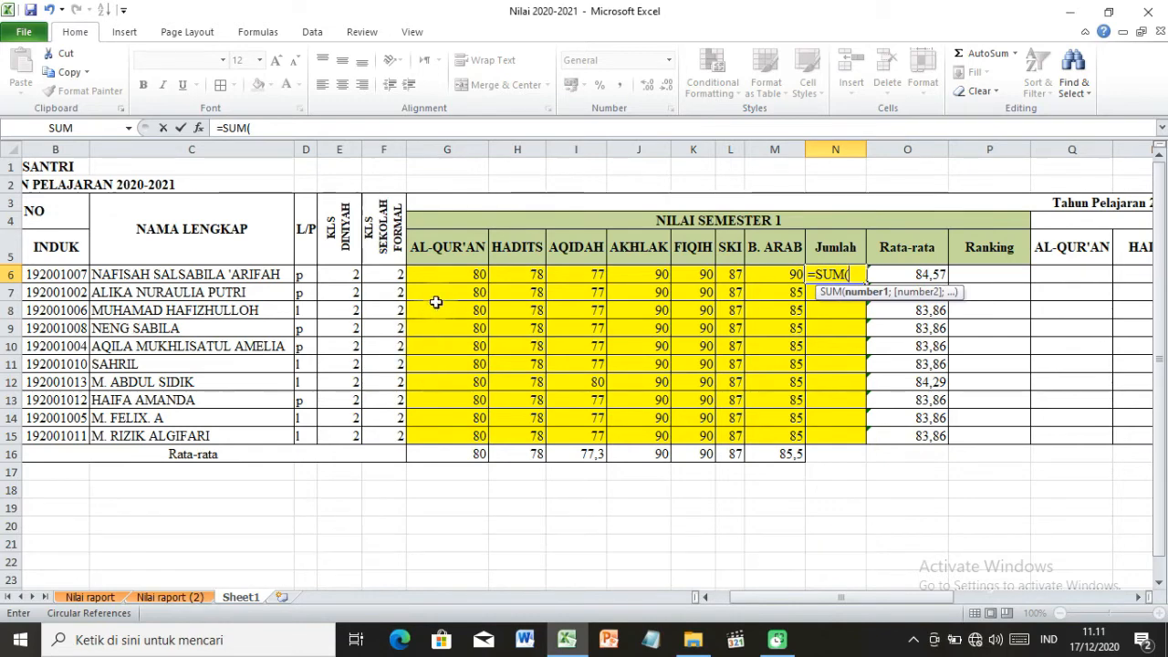
drag(444, 274, 774, 277)
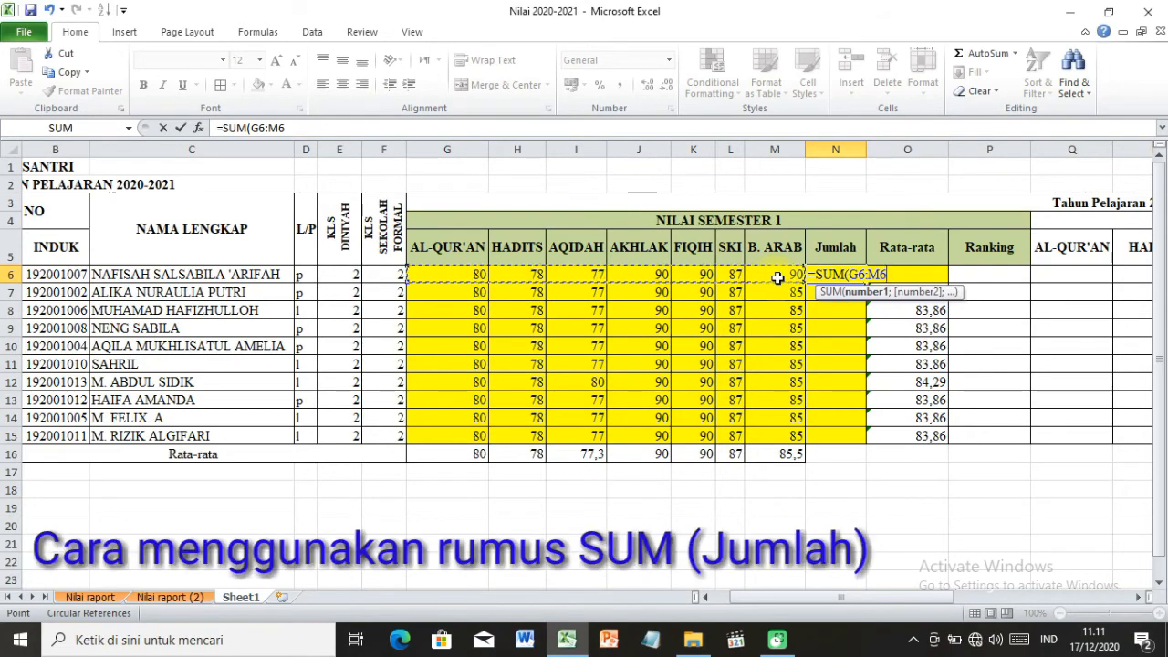
key(Return)
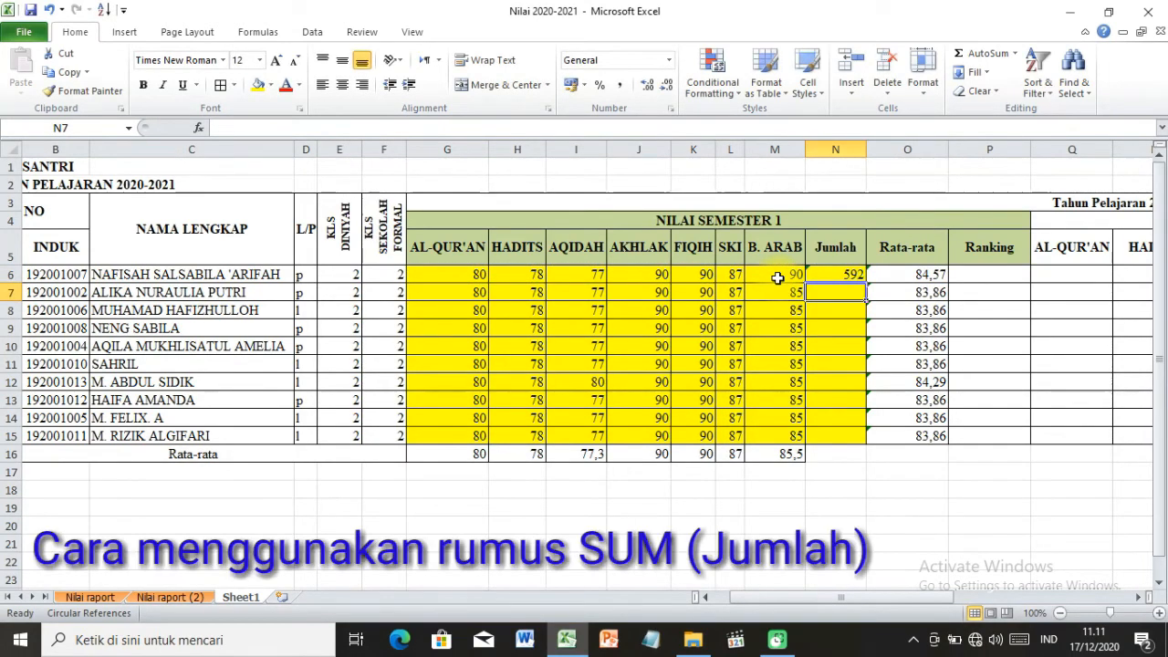
Copy the SUM formula from N6 down the Jumlah column through N15.
click(858, 273)
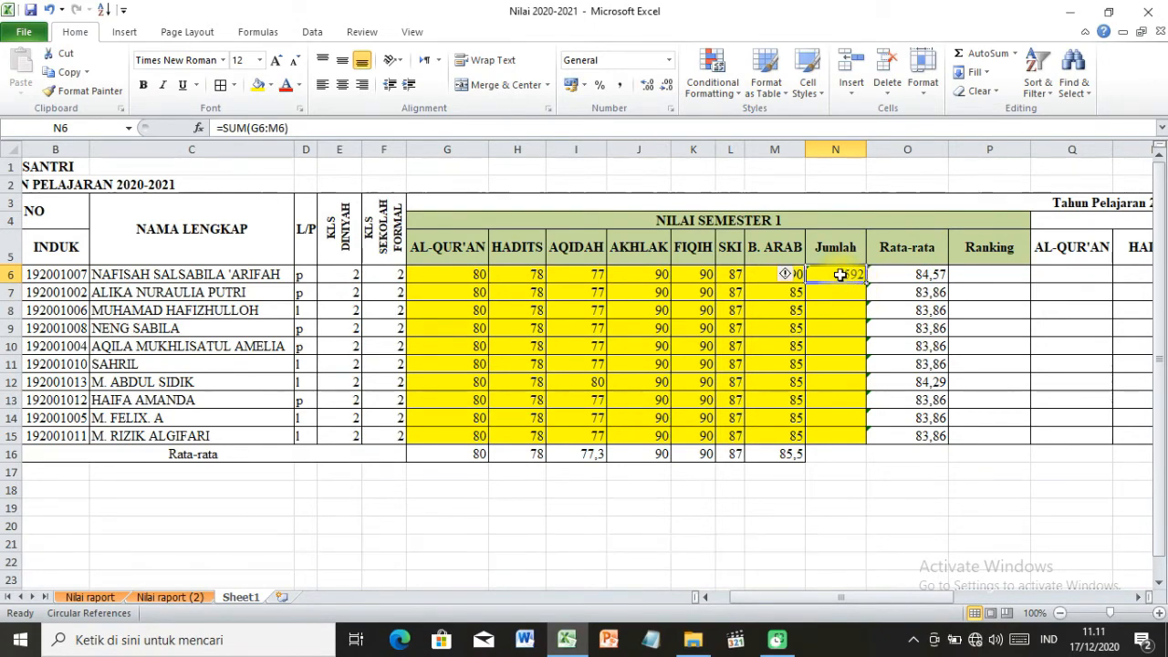
click(839, 274)
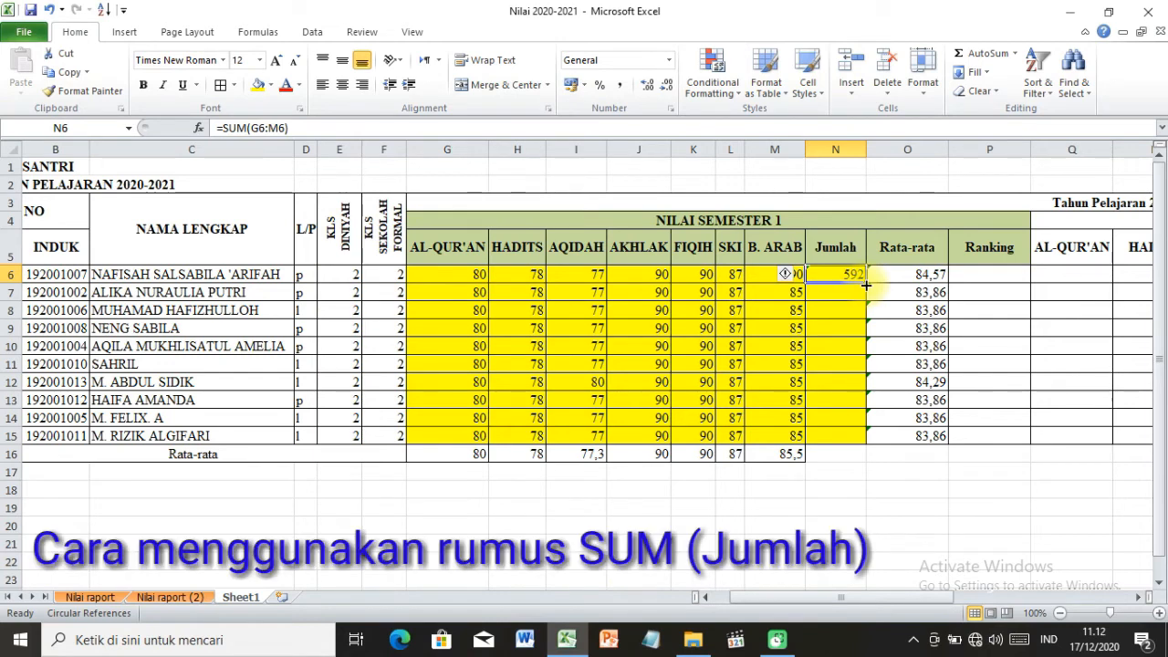
drag(866, 285, 873, 443)
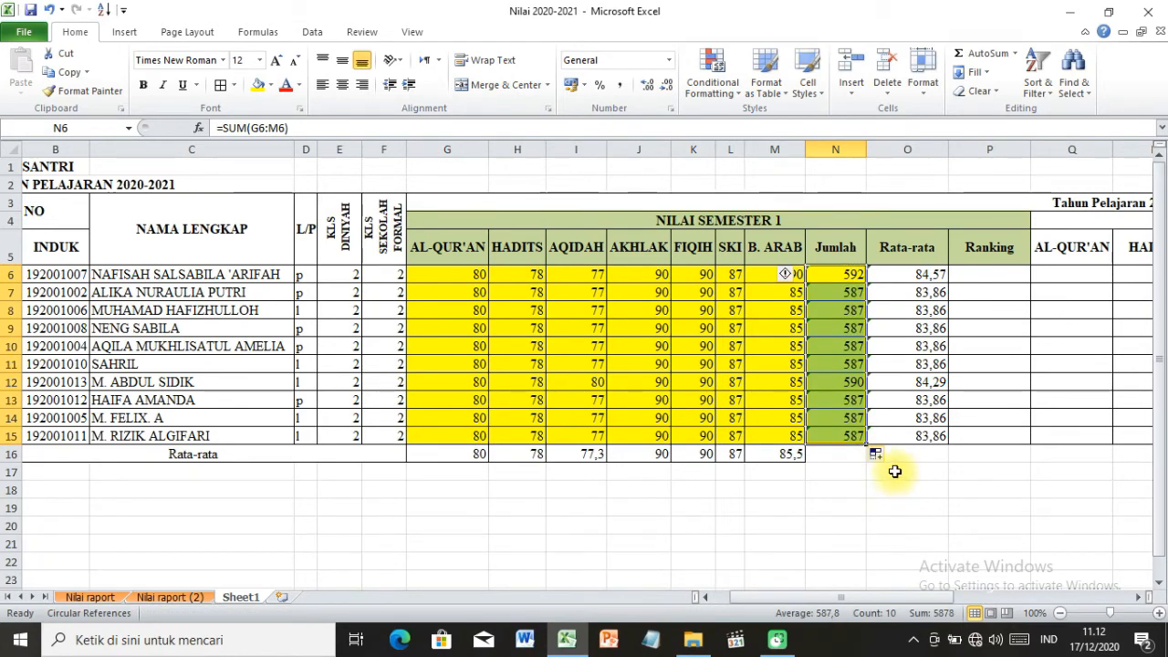
Change the AQIDAH score in I7 to 78 and the AKHLAK score in J10 to 91.
click(581, 292)
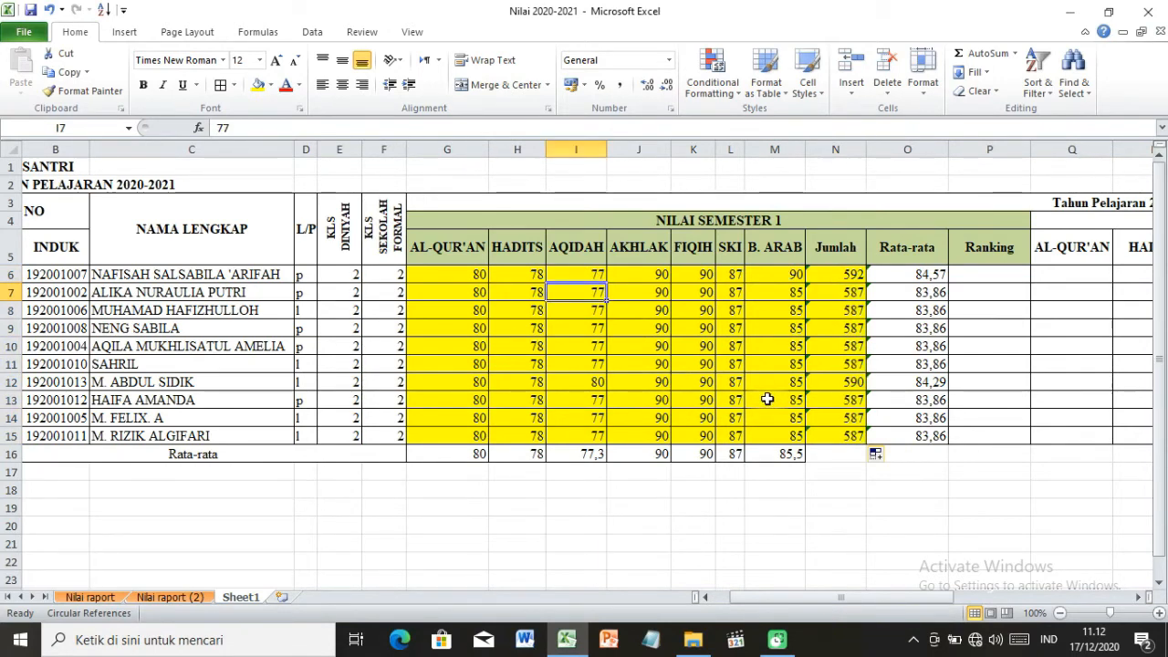
text(7)
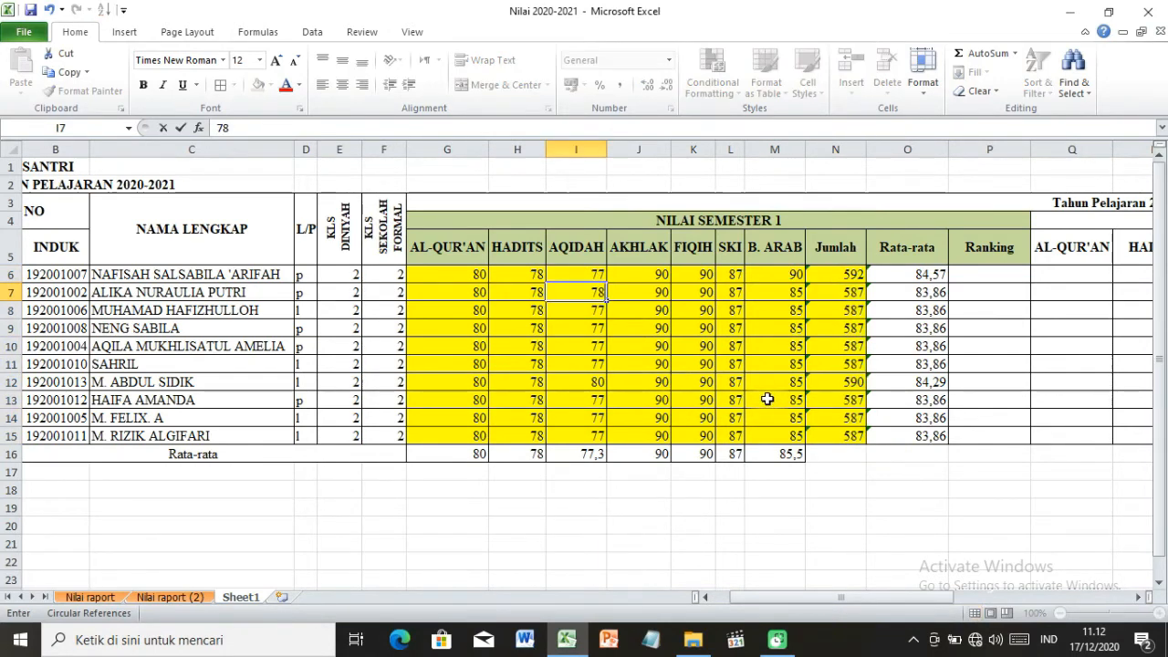
key(Return)
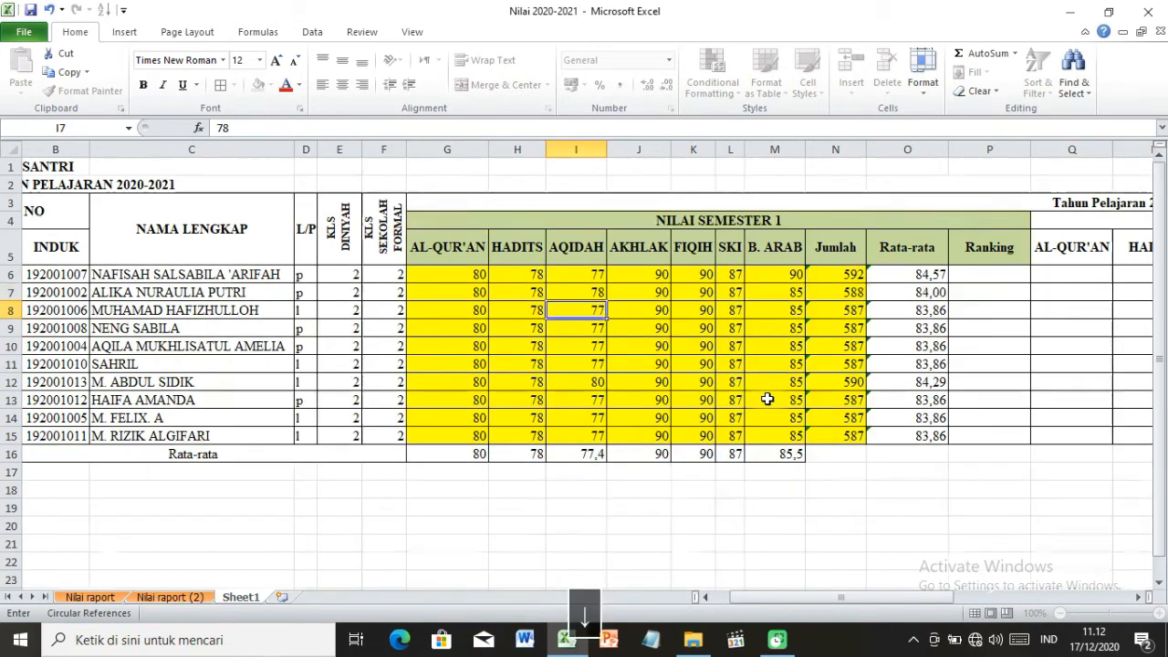
key(Down)
key(Down)
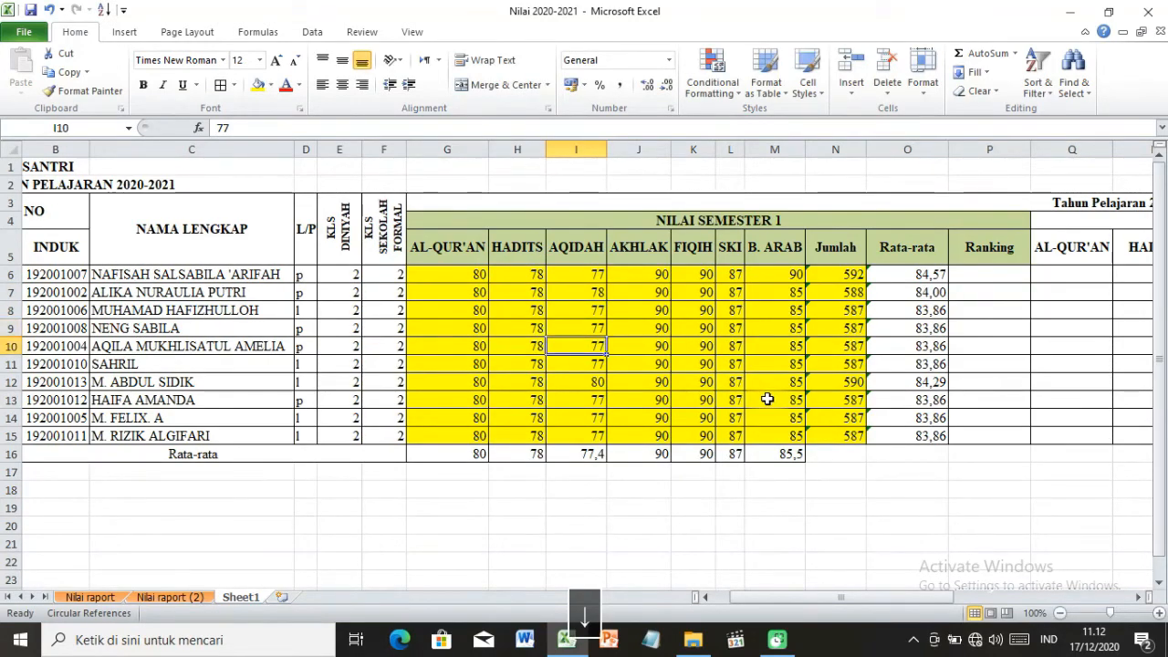
key(Right)
text(9)
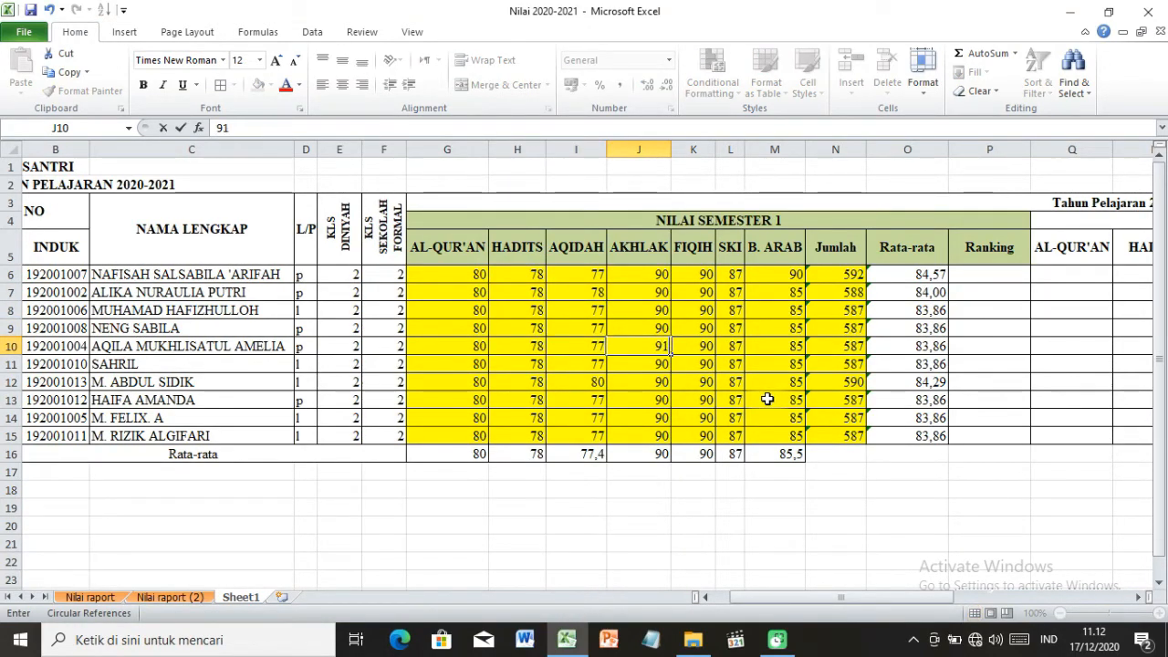
key(Down)
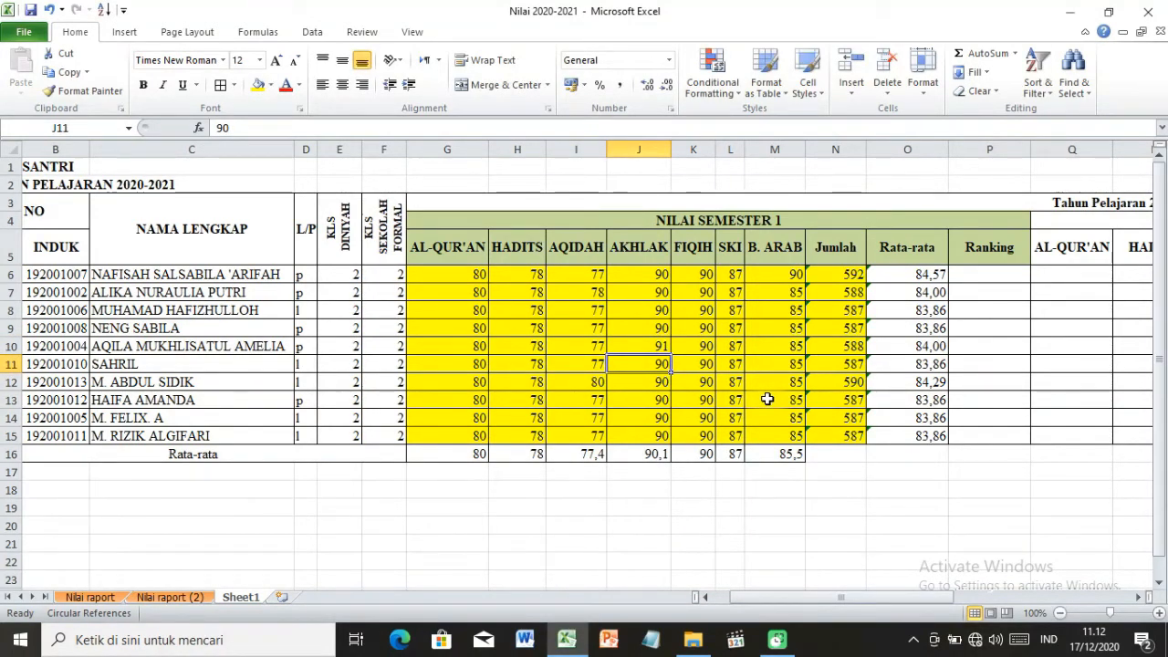
Change the AKHLAK score in J14 to 88 and the FIQIH score in K15 to 89.
key(Down)
key(Down)
key(Down)
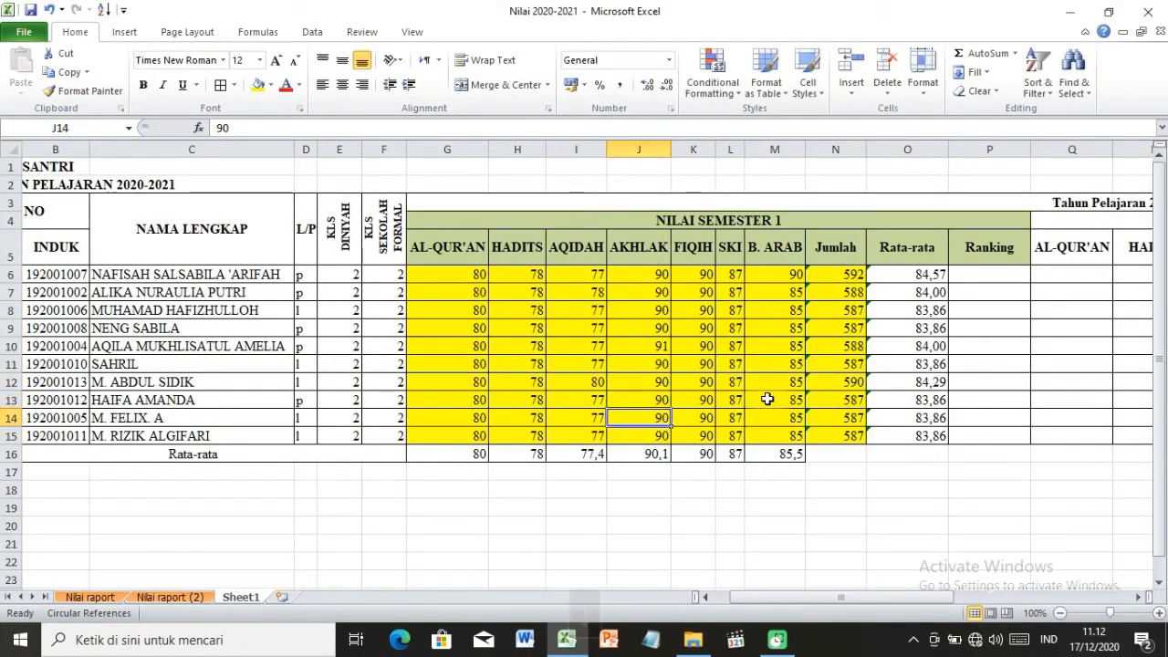
text(88)
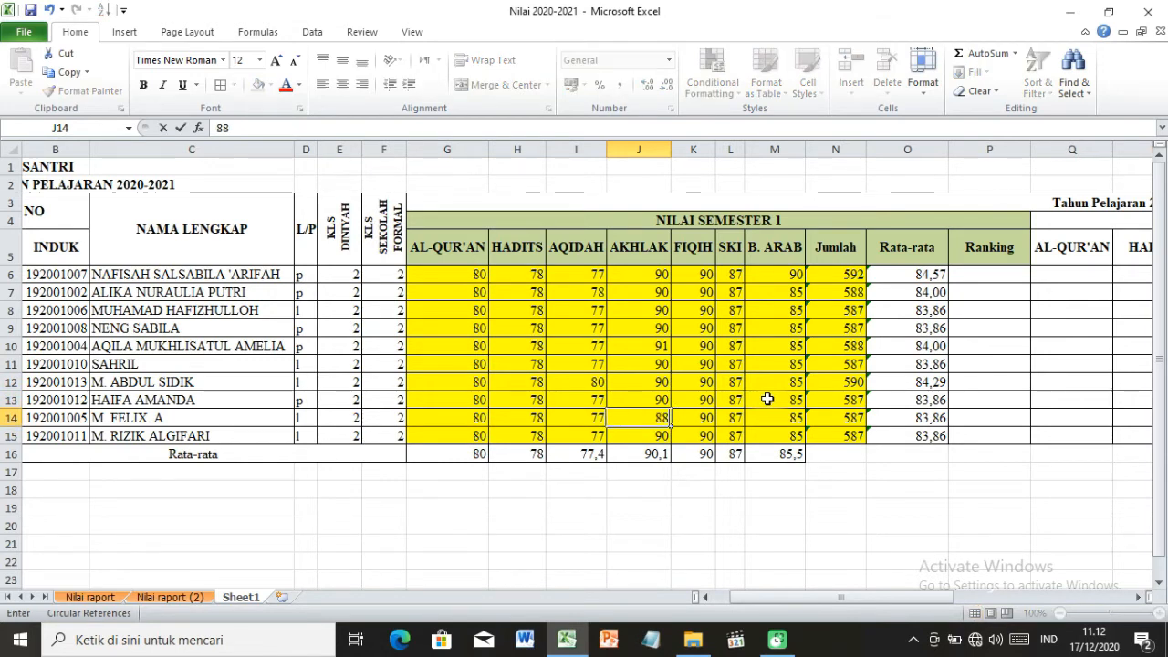
key(Tab)
key(Down)
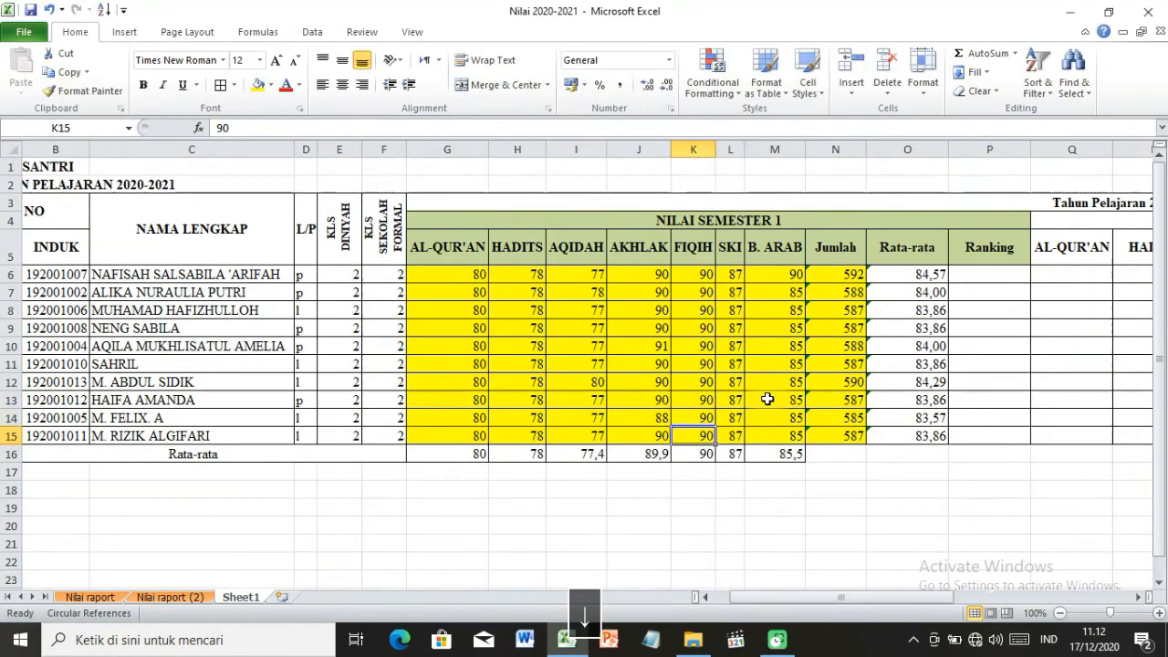
text(89)
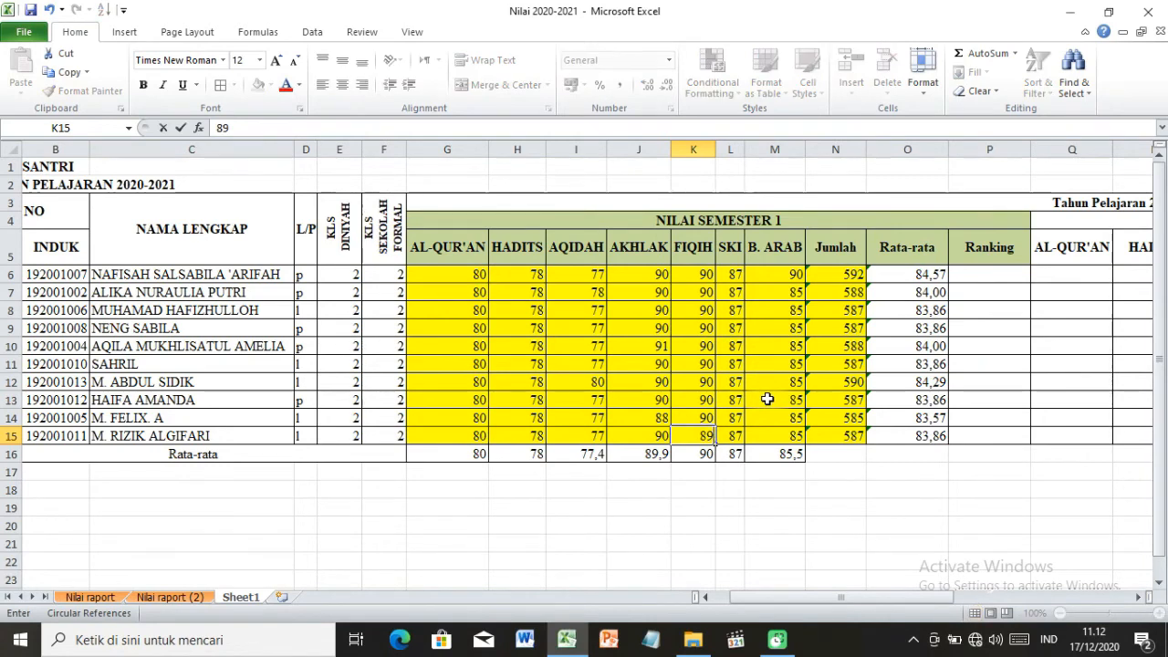
key(Up)
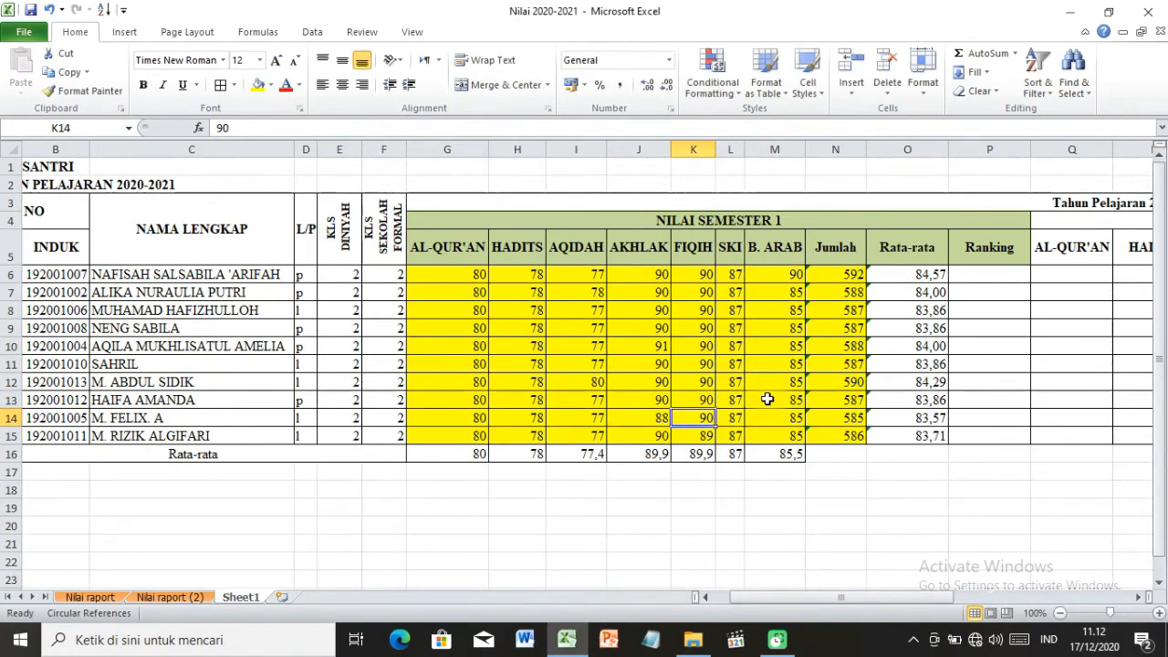
Change the FIQIH score in K13 to 73 and the AQIDAH score in I8 to 70.
key(Up)
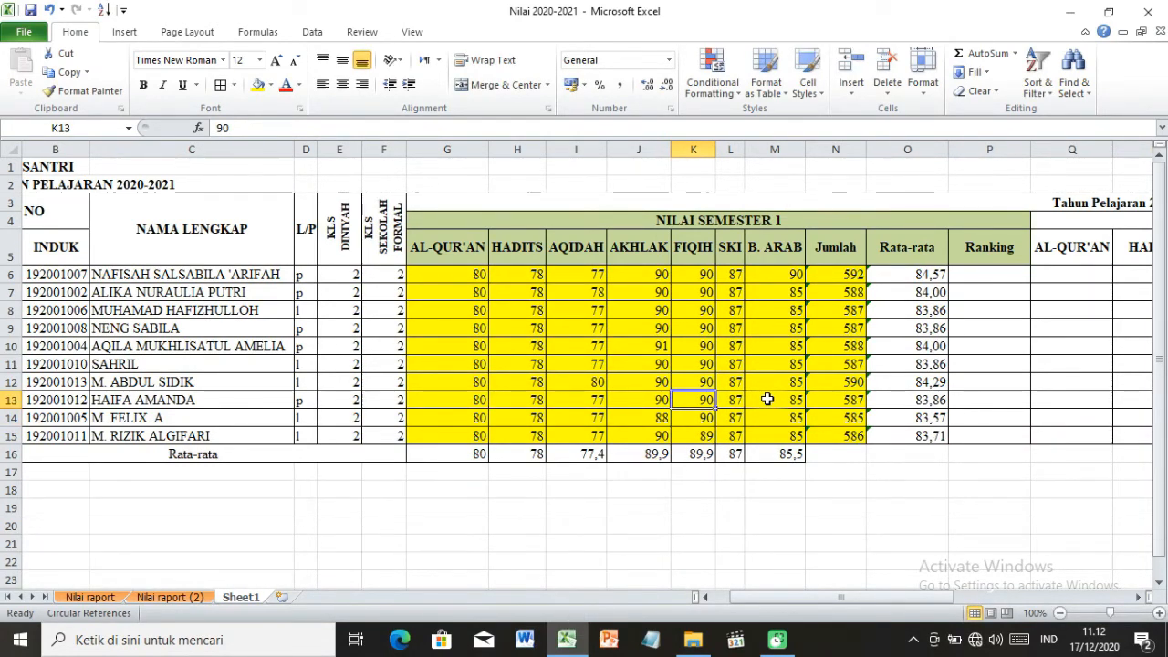
text(73)
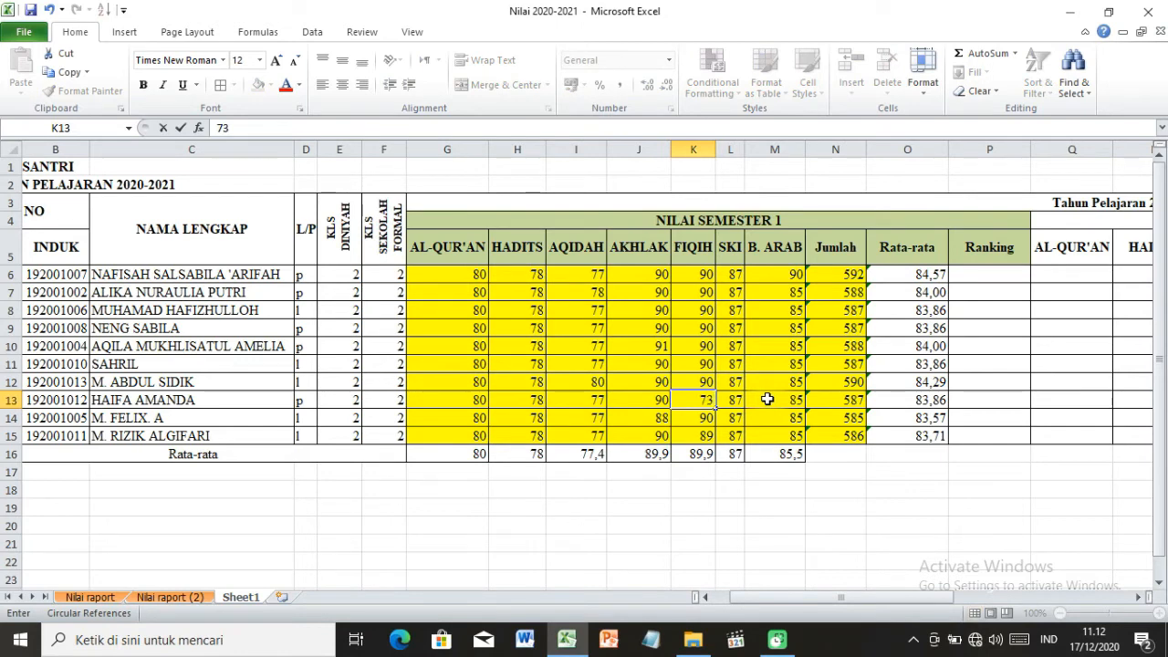
key(Up)
key(Up)
key(Up)
key(Up)
key(Up)
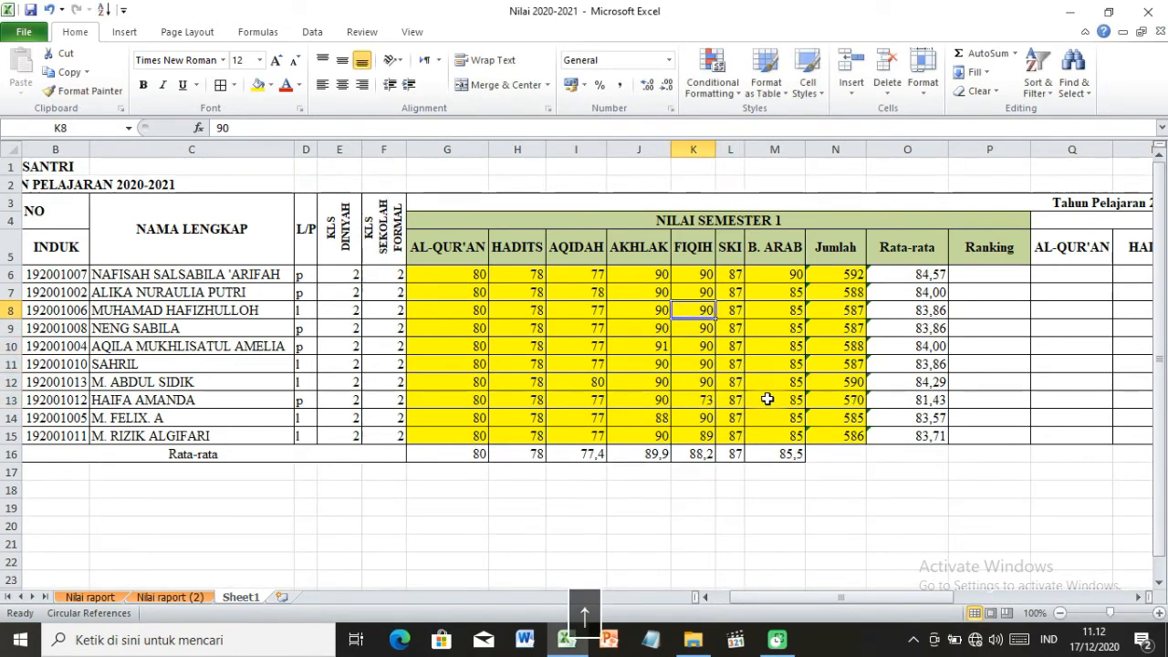
key(Left)
key(Left)
text(7)
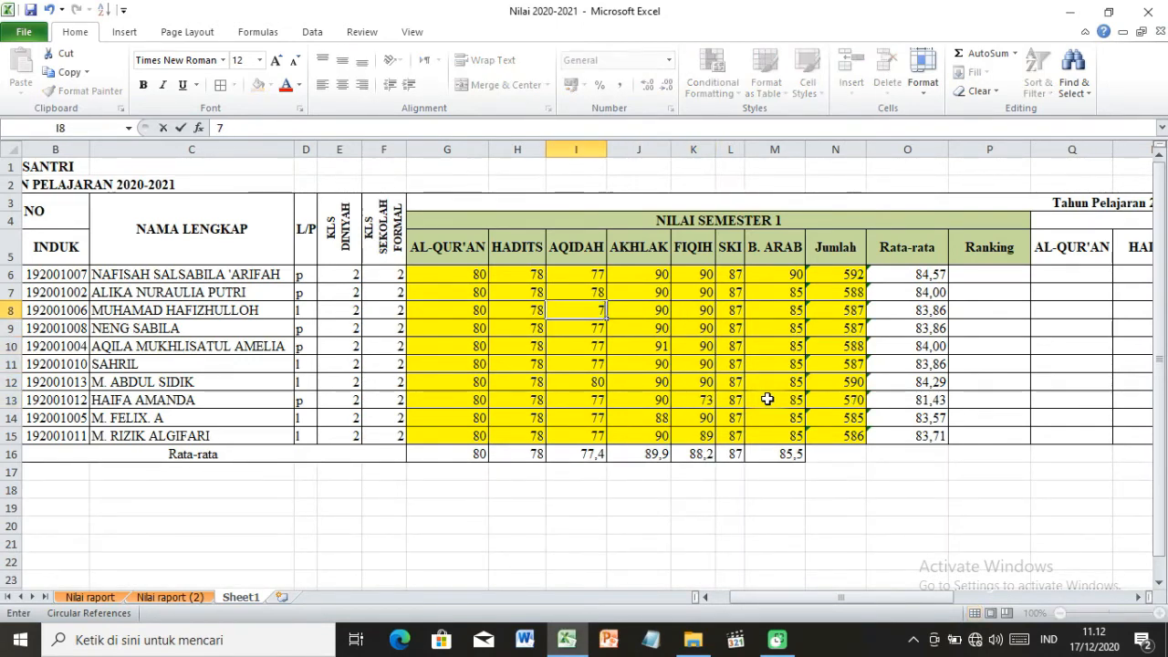
text(5)
key(Down)
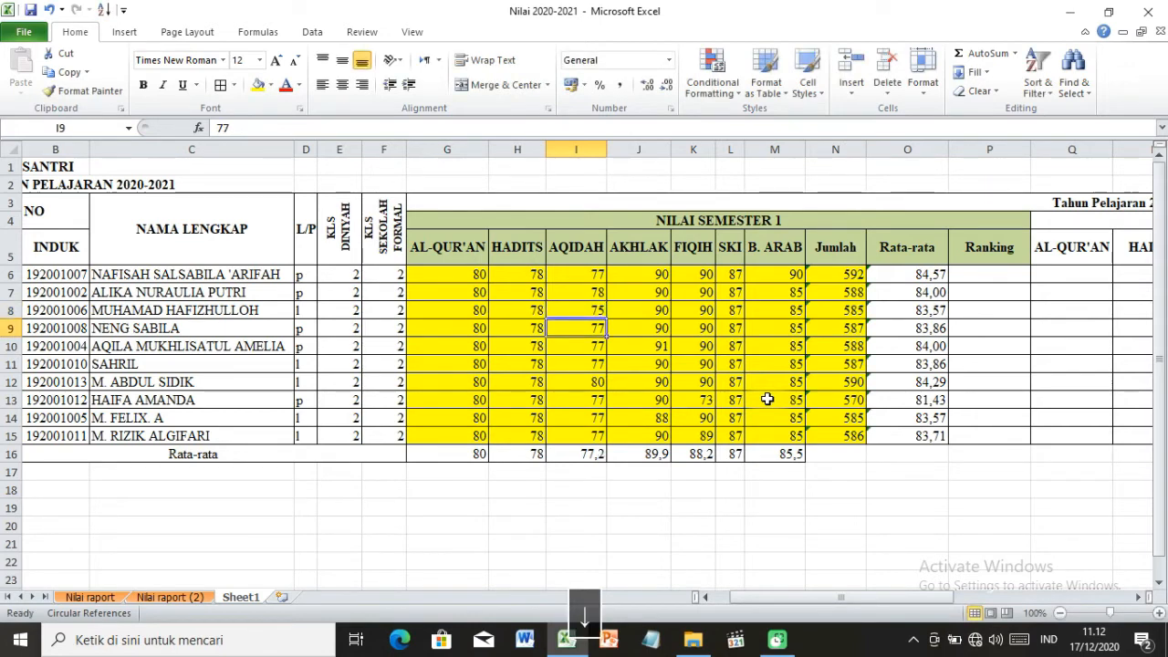
key(Up)
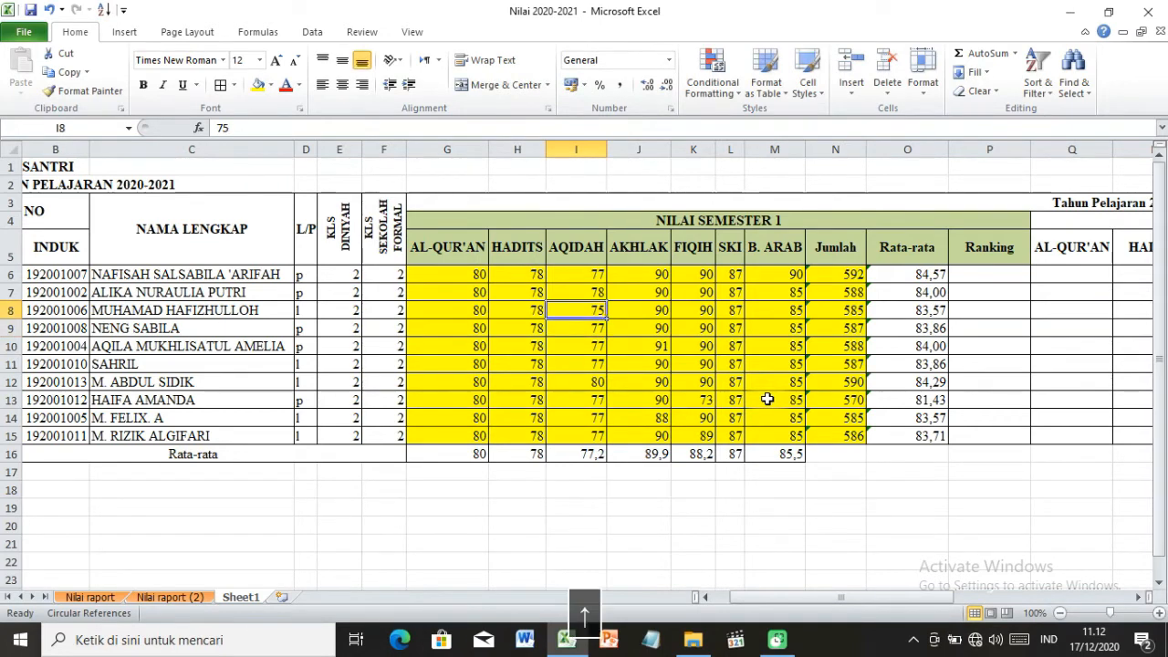
text(70)
key(Right)
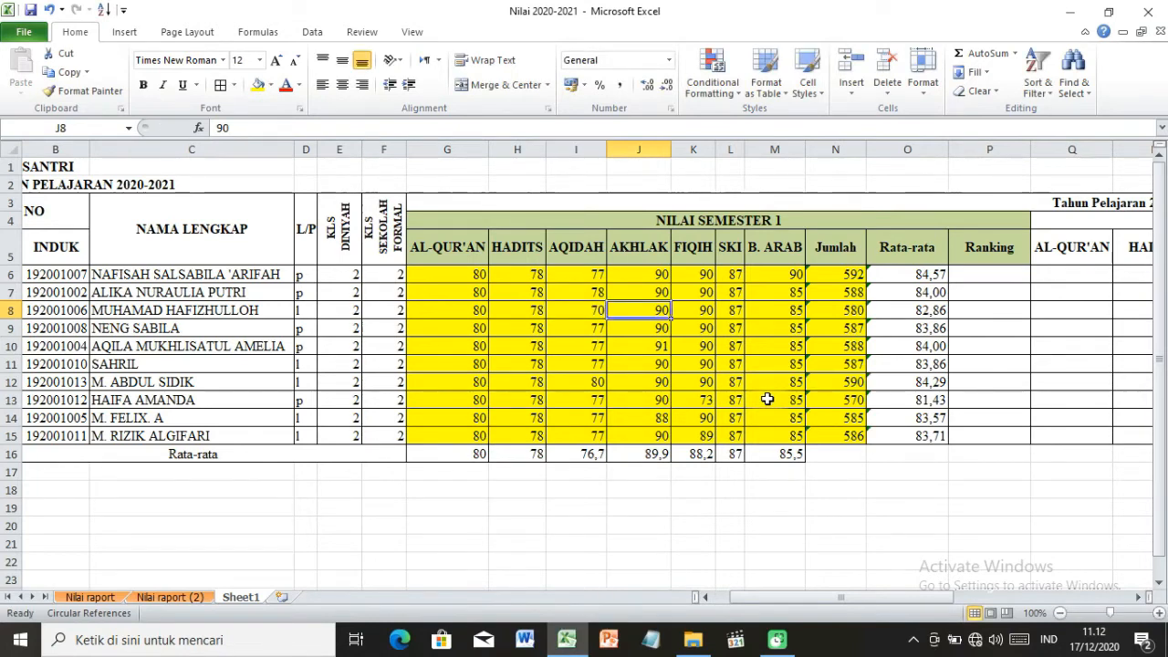
Change the HADITS score in H11 to 77.
key(Down)
key(Down)
key(Down)
key(Left)
key(Left)
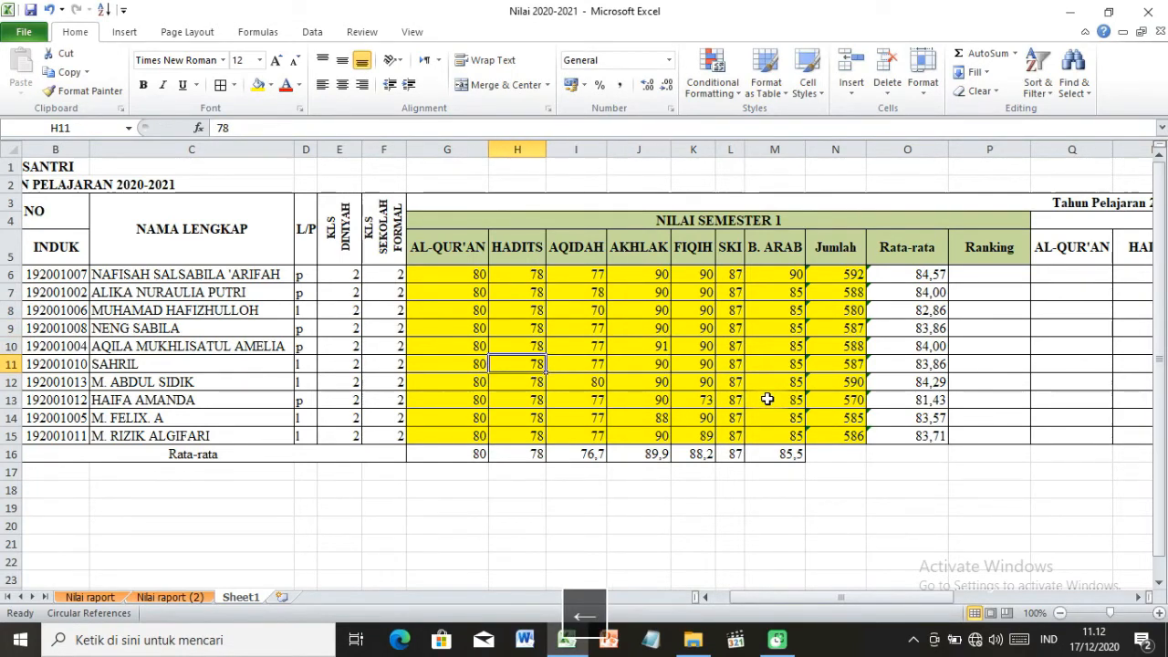
text(77)
key(Right)
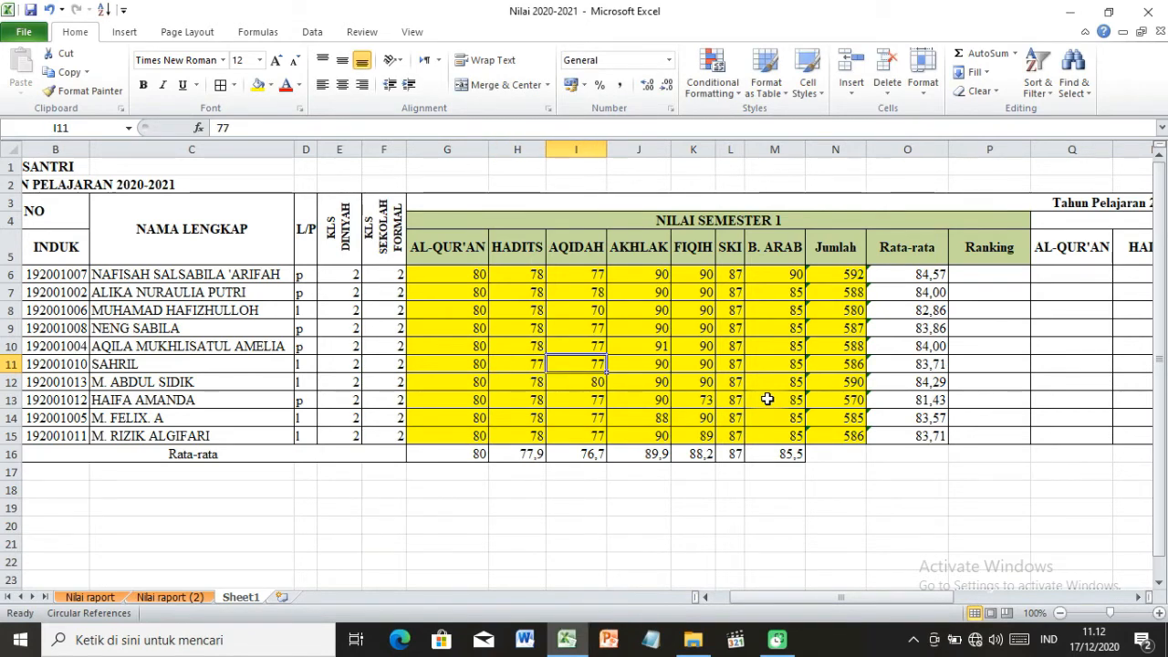
key(Up)
key(Up)
key(Up)
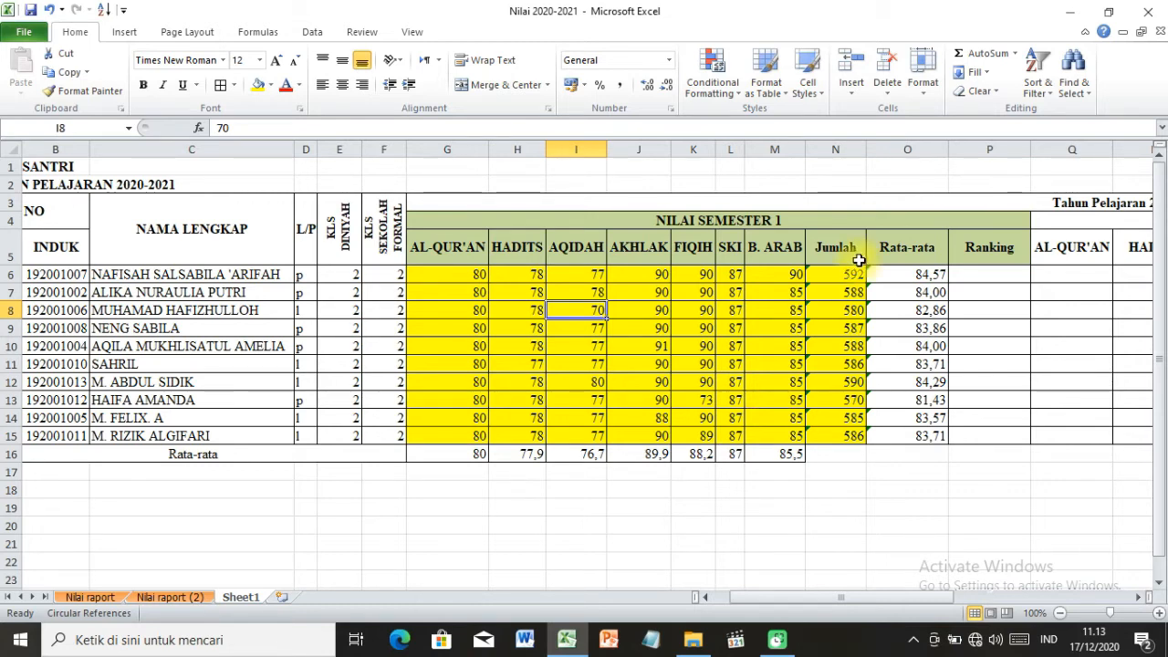
click(896, 270)
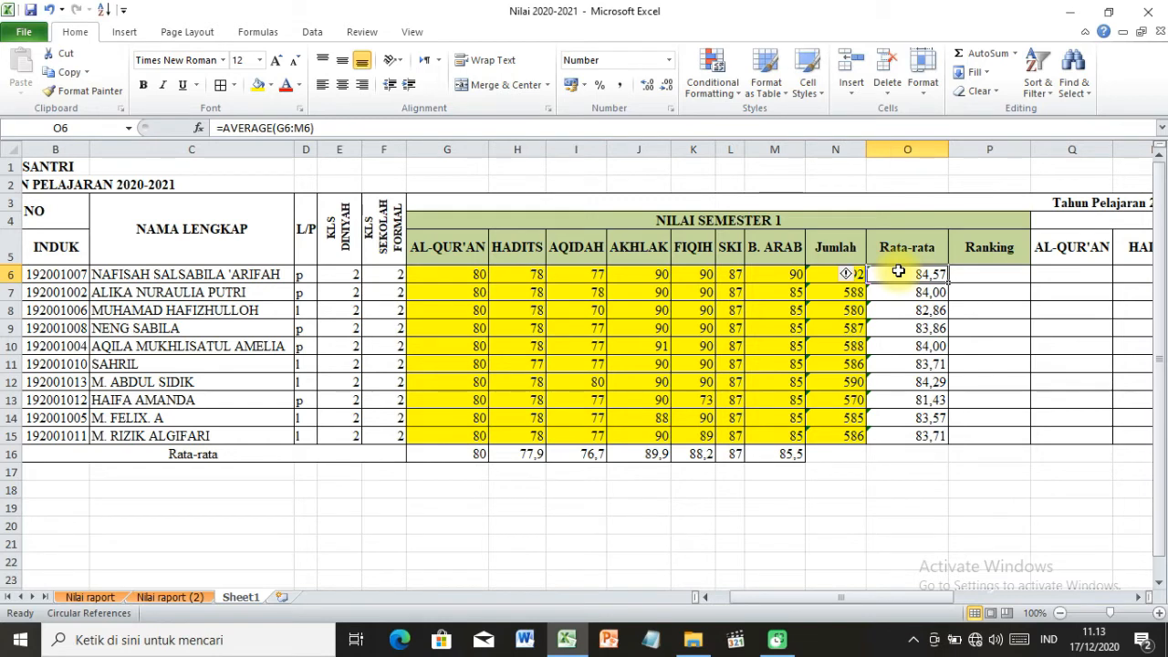
click(820, 272)
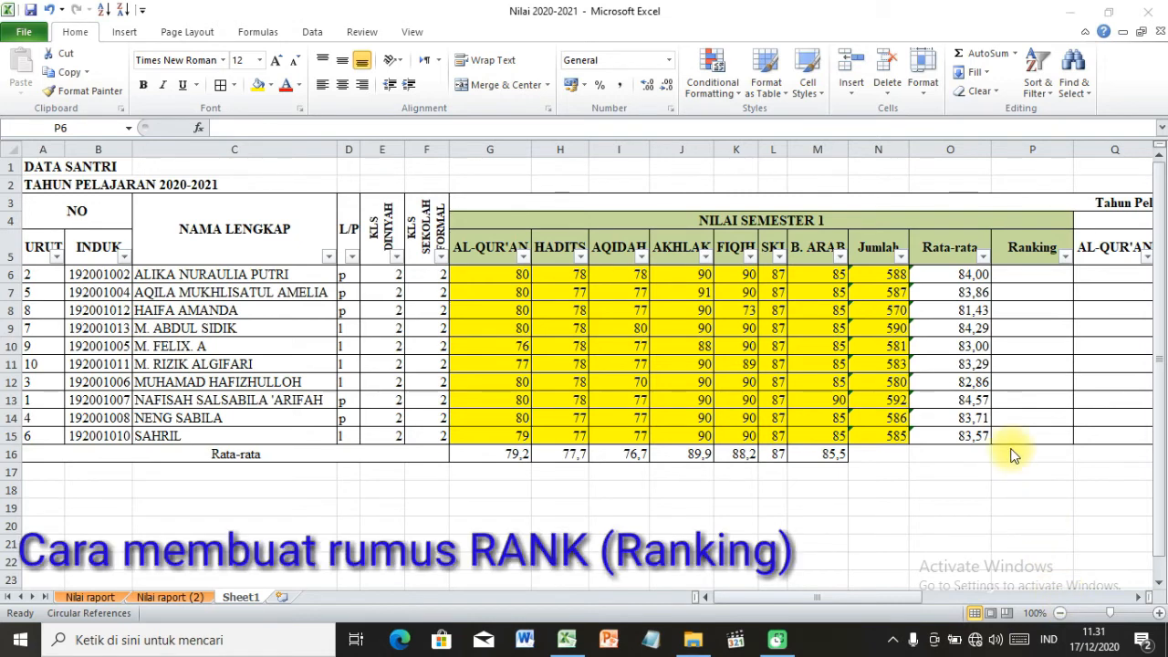
Rank the first student's Jumlah total in P6 with the formula =RANK(N6;$N$6:$N$15), using an absolute reference range.
click(1016, 302)
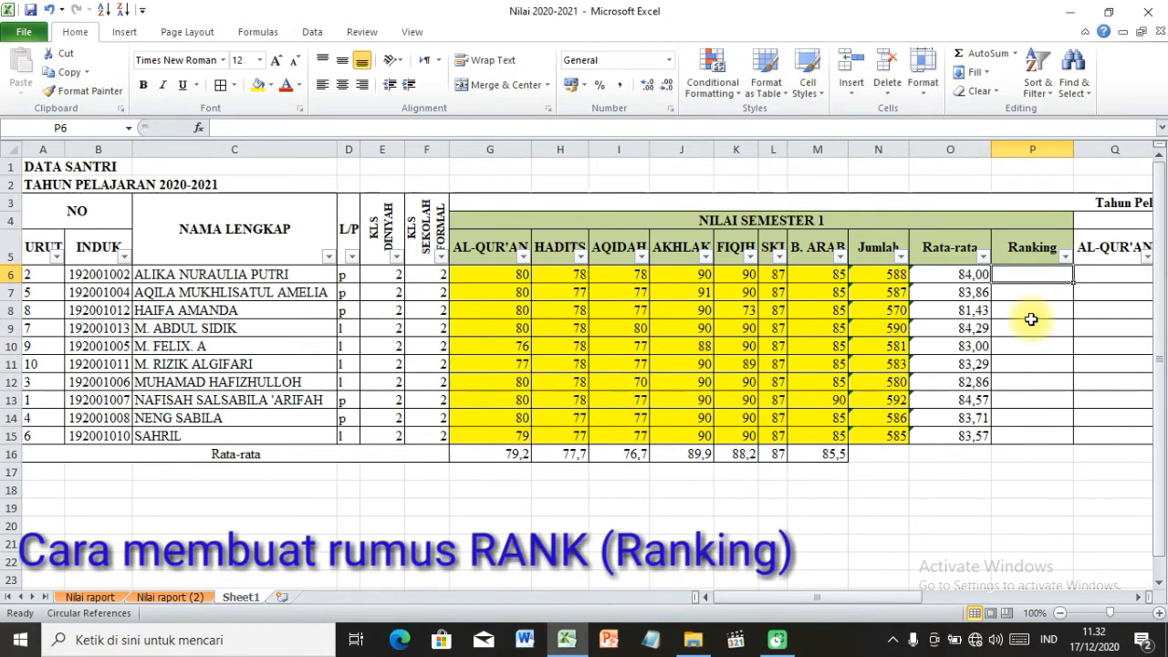
text(=)
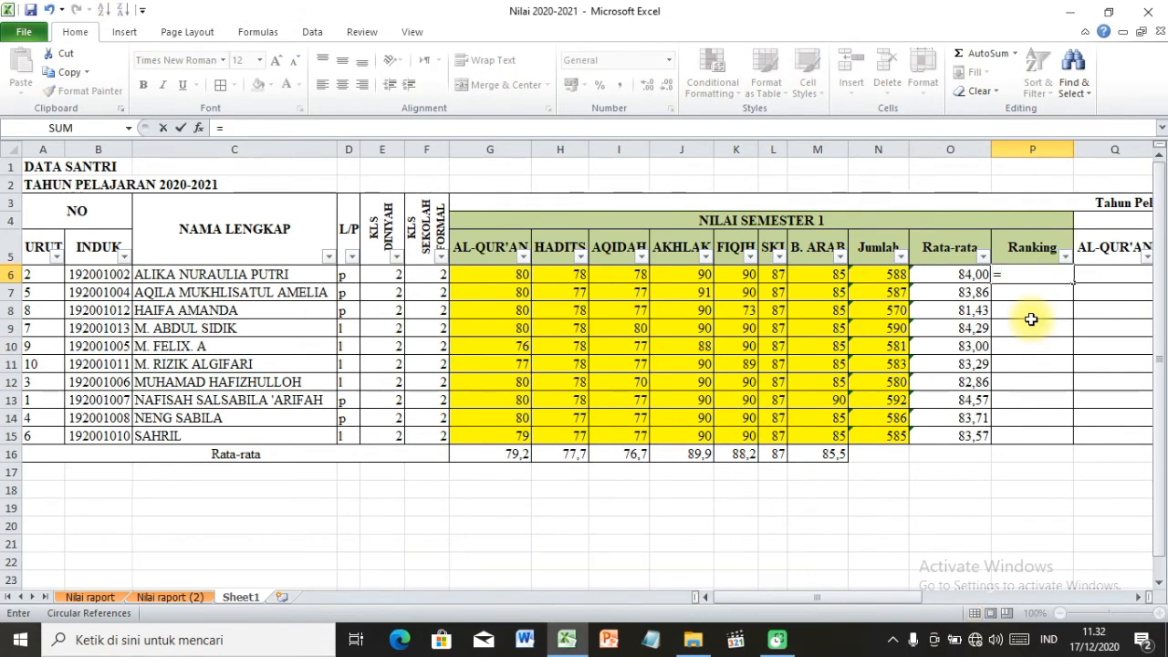
text(ra)
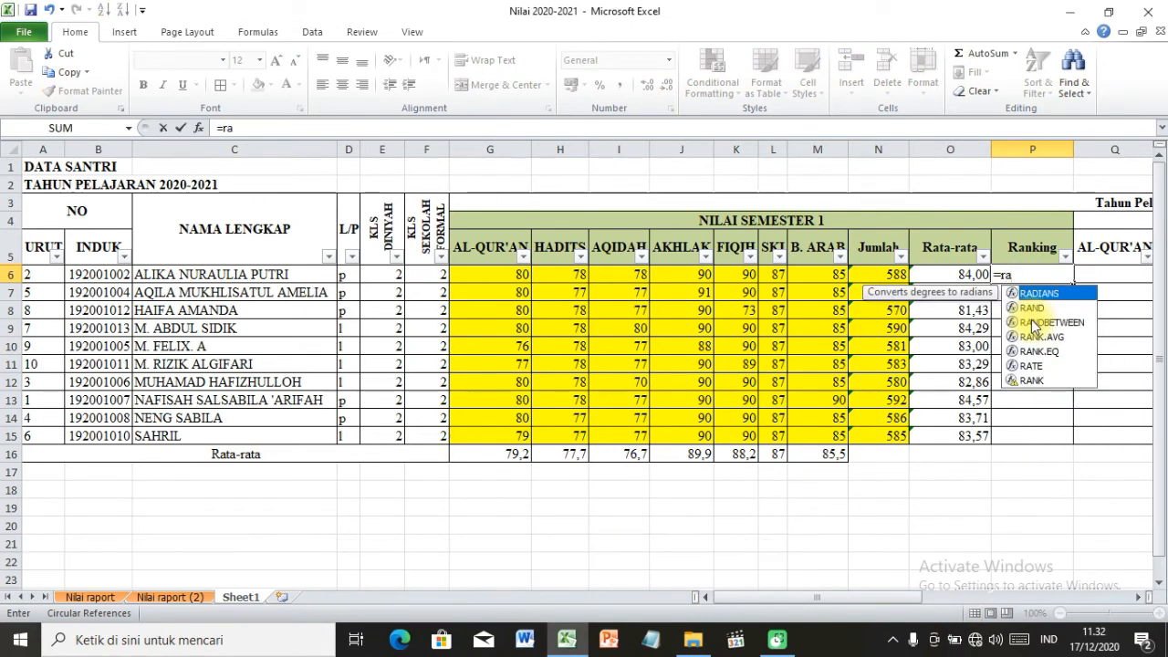
text(nk)
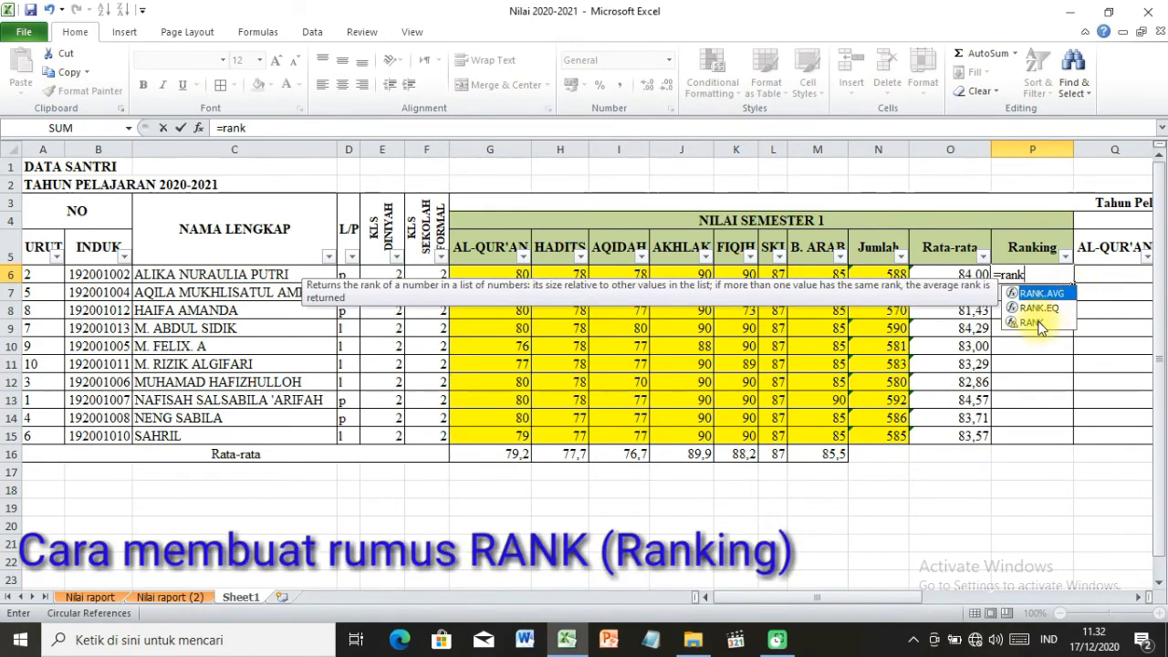
click(1036, 324)
double_click(1038, 323)
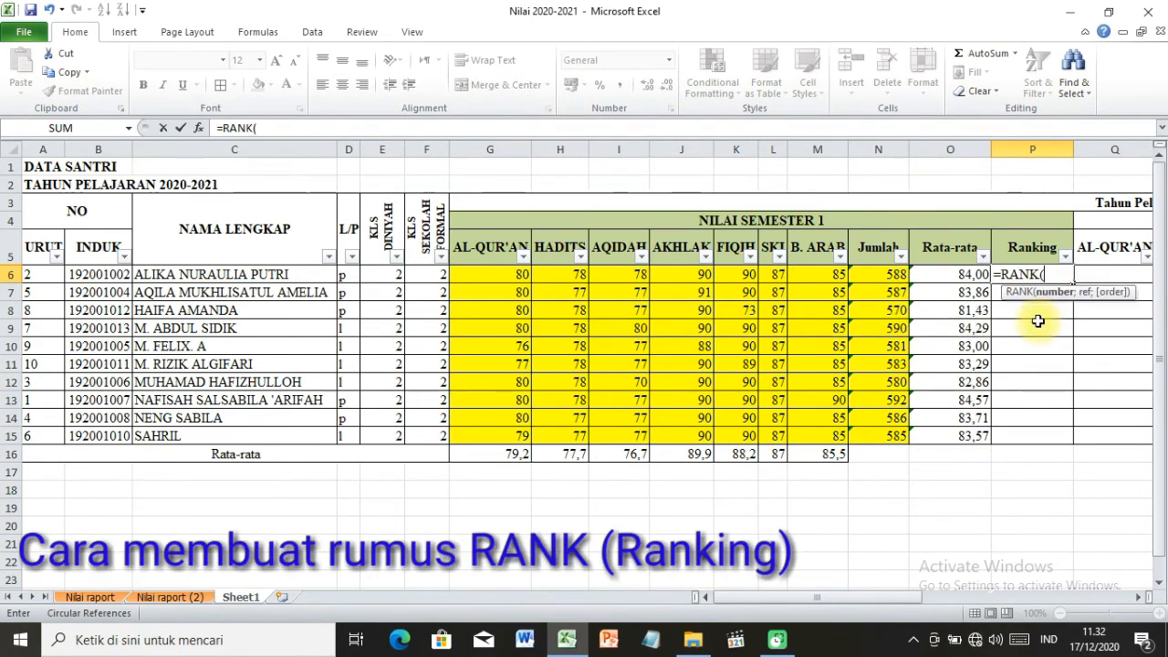
click(883, 270)
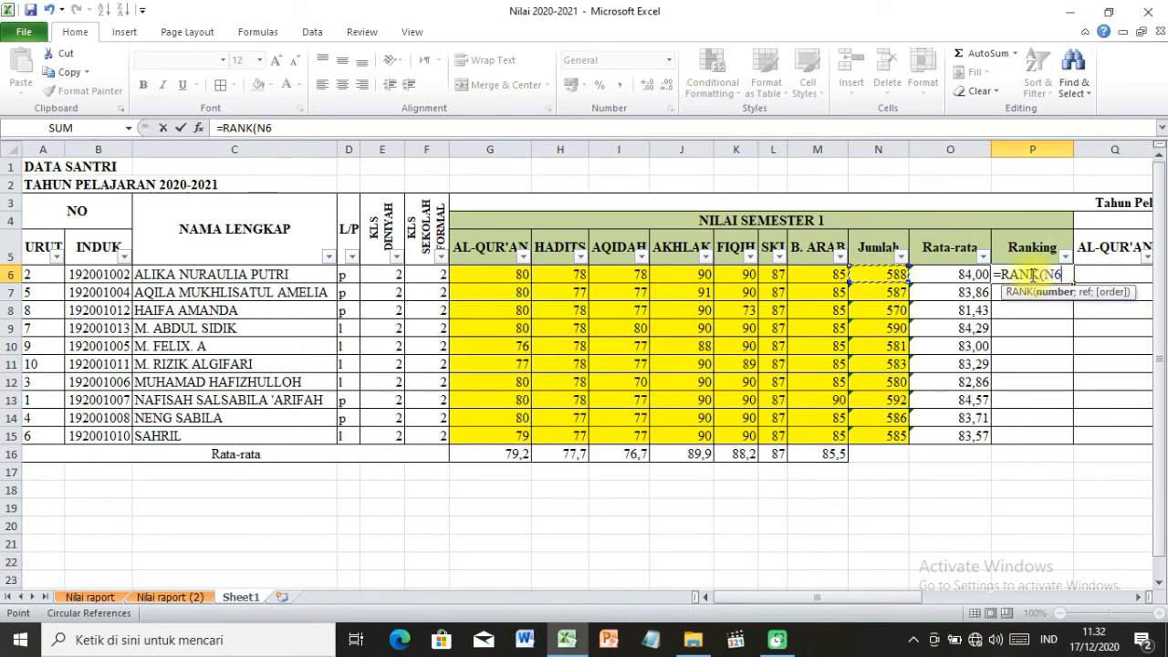
text(;)
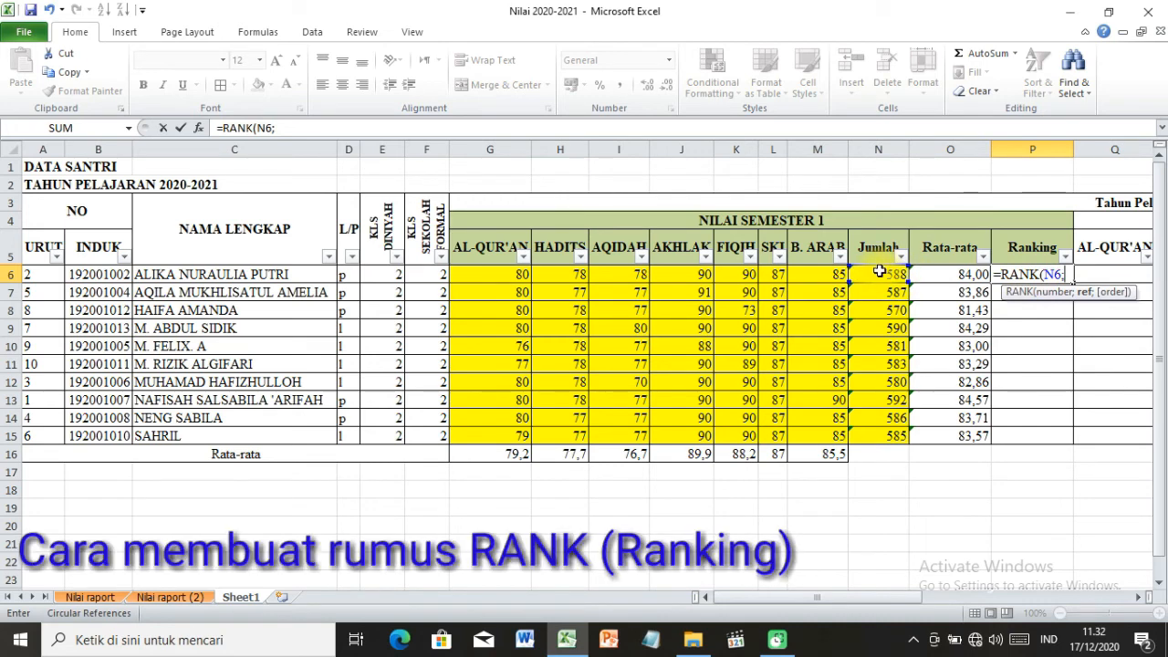
drag(880, 273, 898, 438)
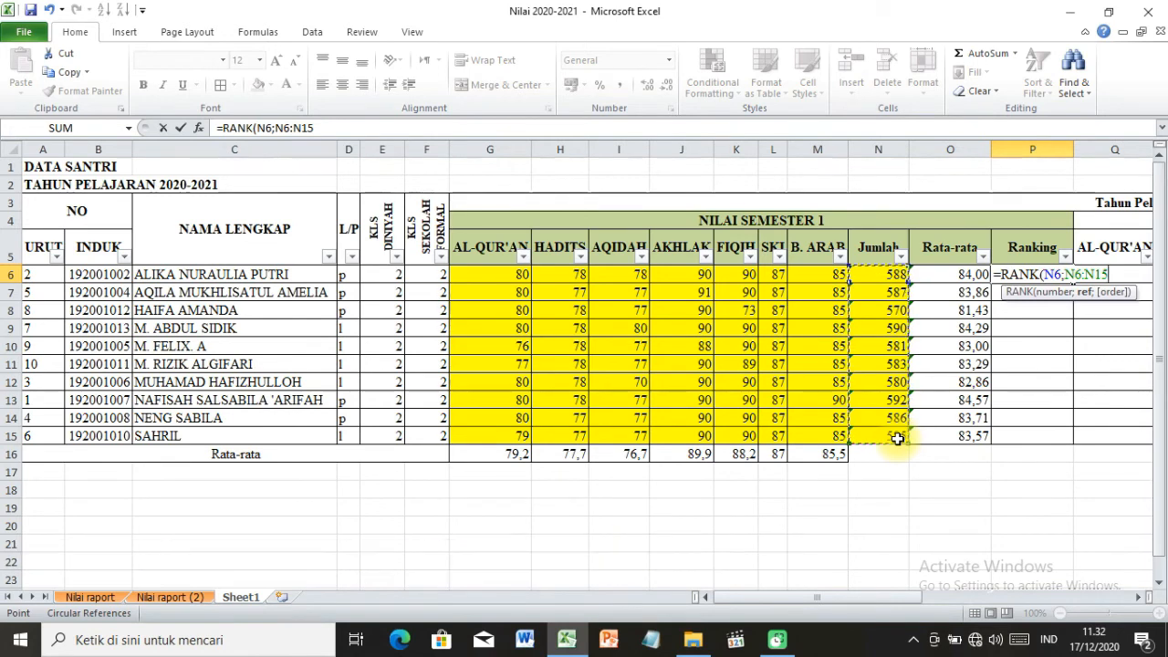
key(F4)
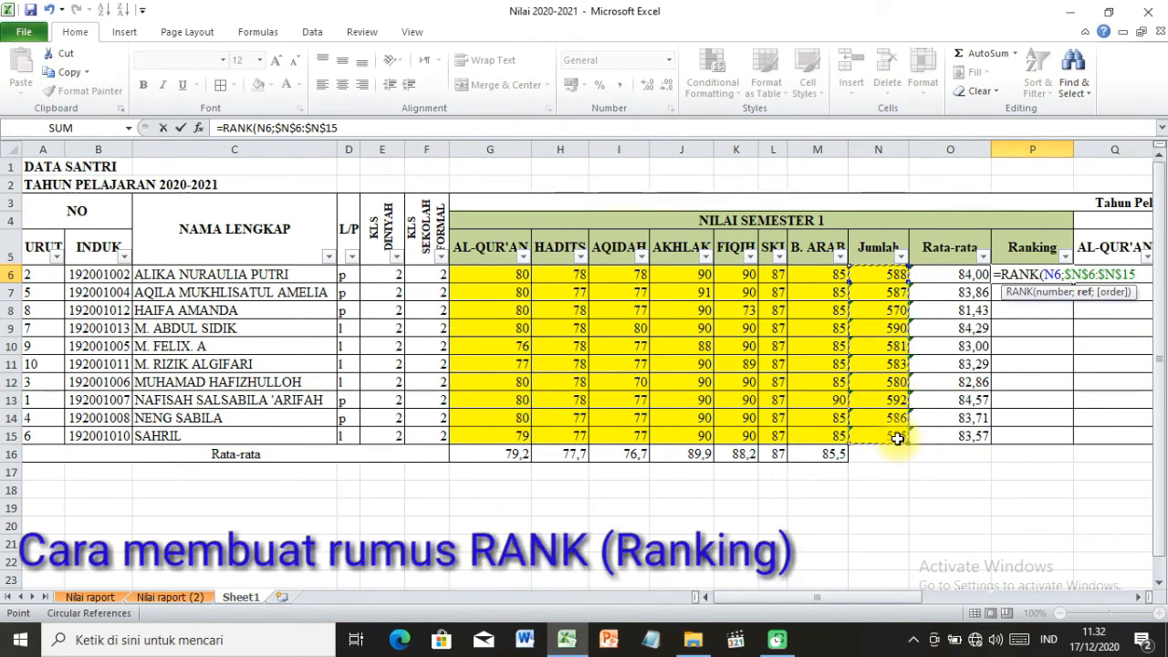
key(Return)
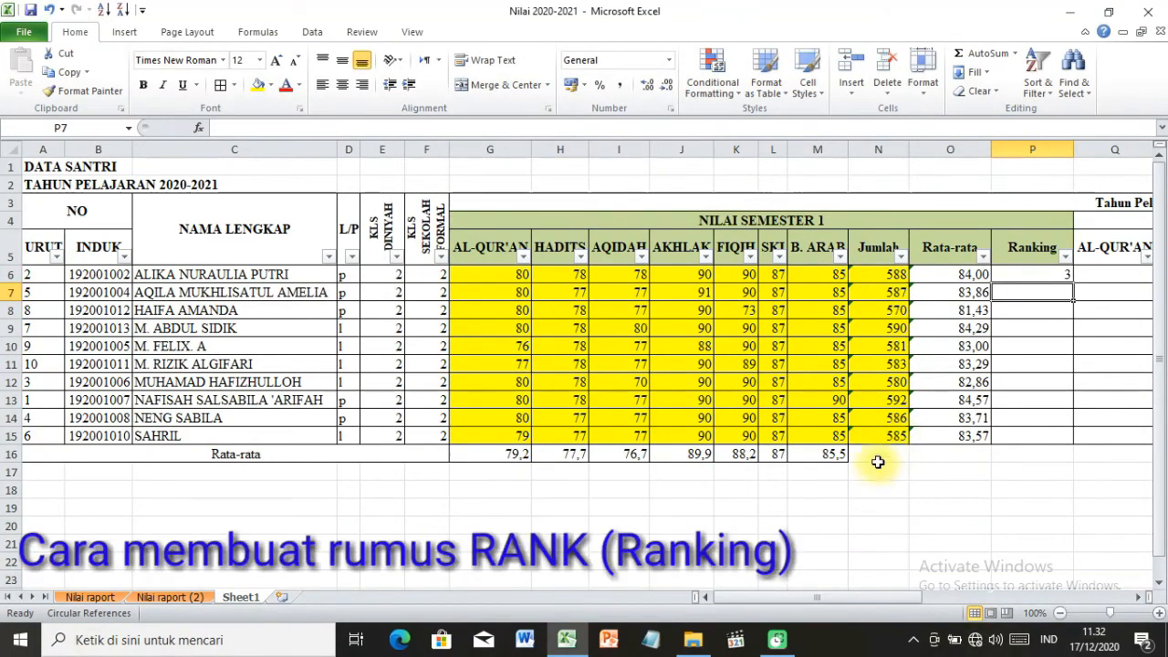
Copy the RANK formula from P6 down the Ranking column through P15.
click(1040, 273)
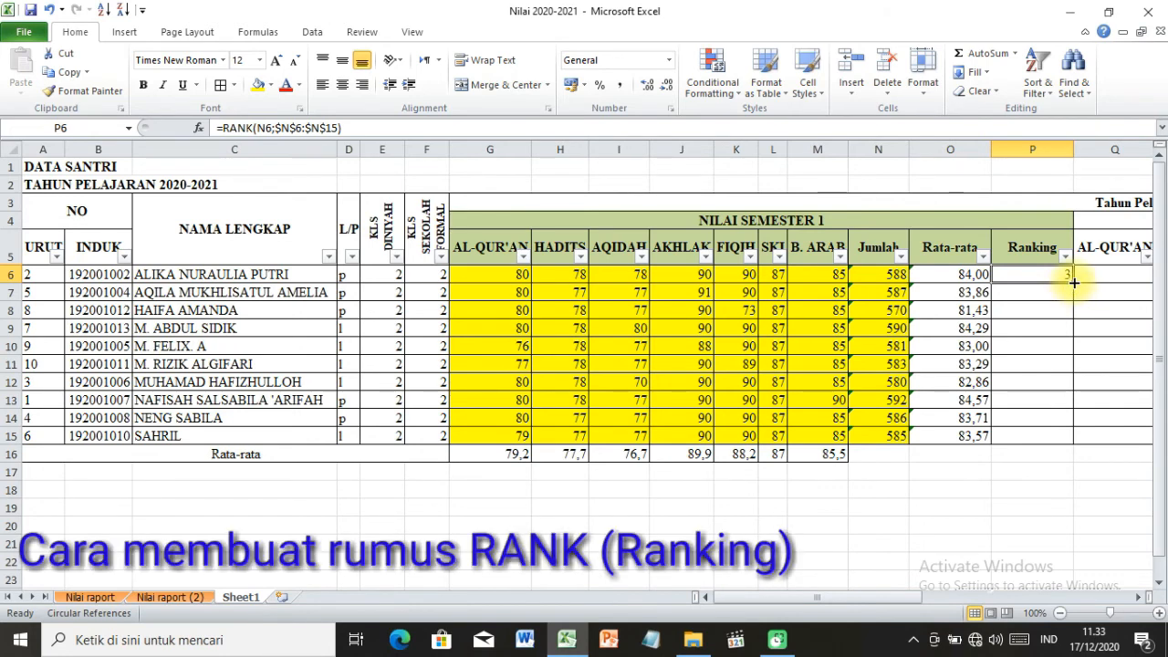
drag(1073, 283, 1083, 436)
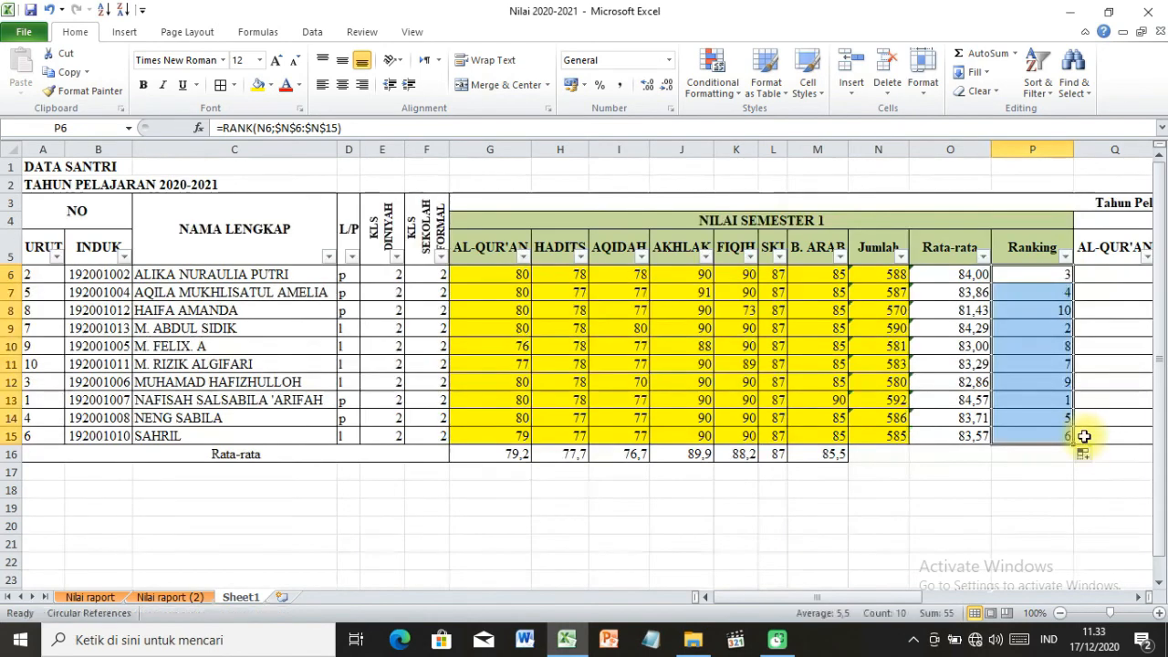
click(1035, 399)
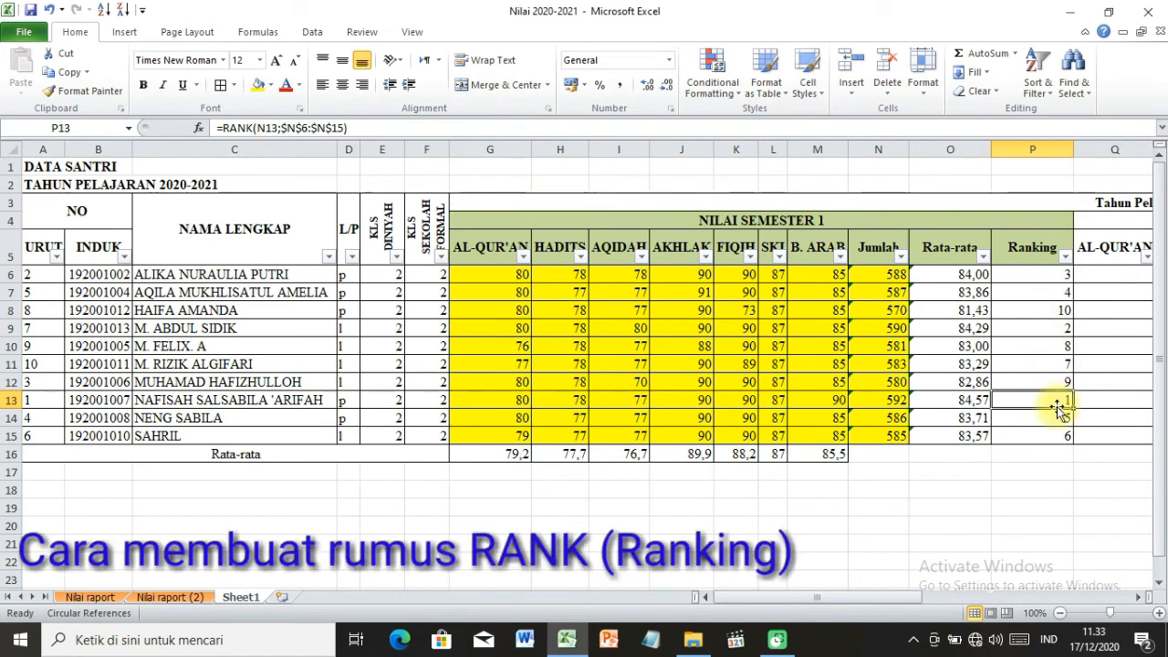
click(1058, 328)
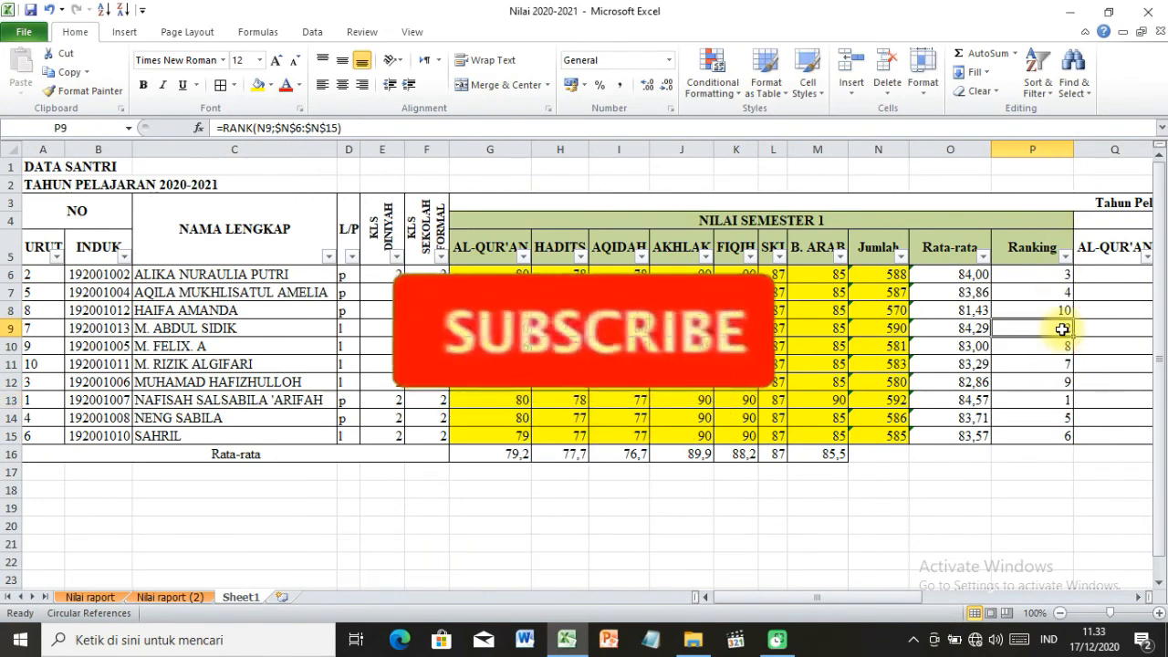
click(1049, 276)
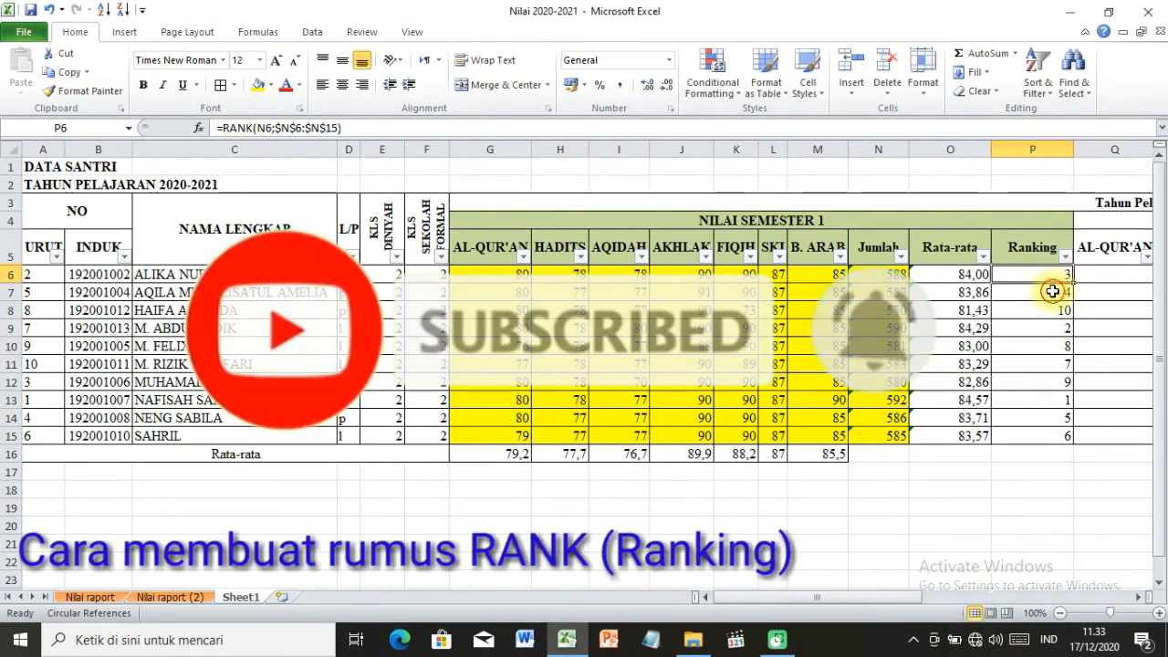
click(1051, 292)
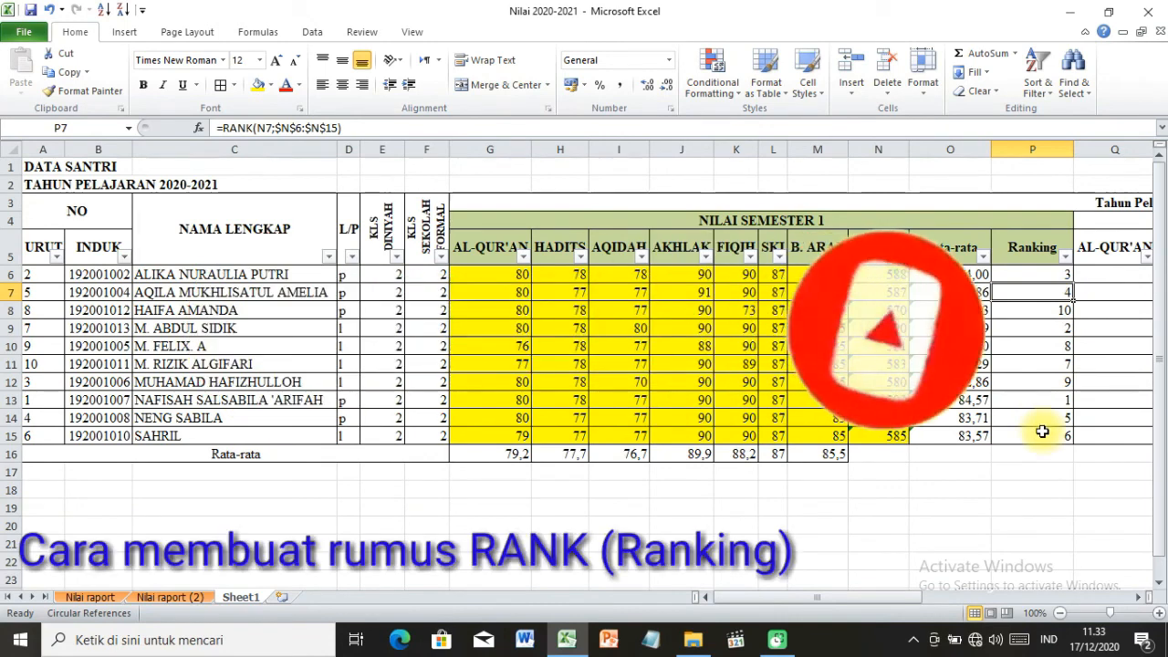